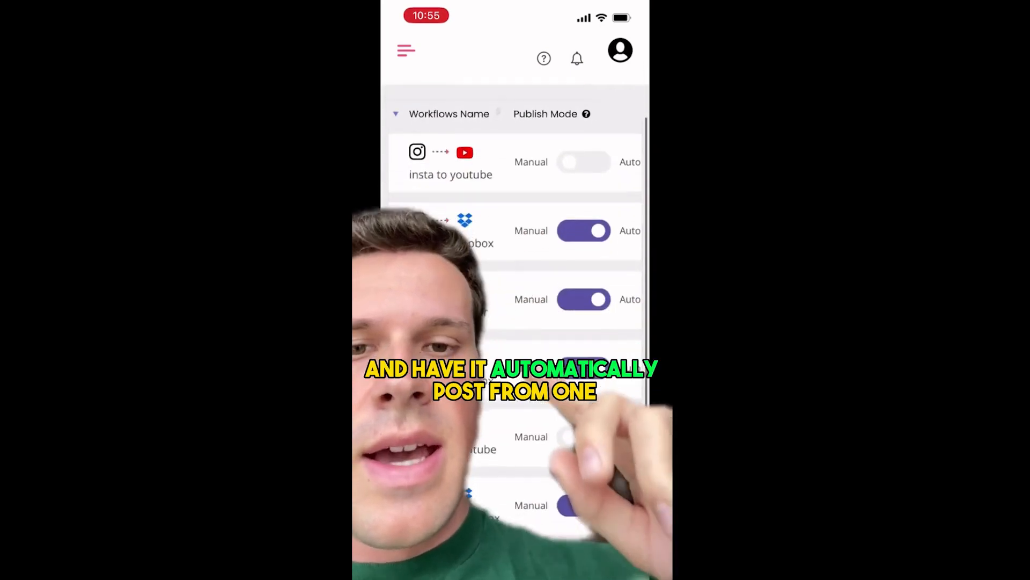
{"action": "scroll", "coordinate": [515, 322], "scroll_direction": "up", "scroll_amount": 1}
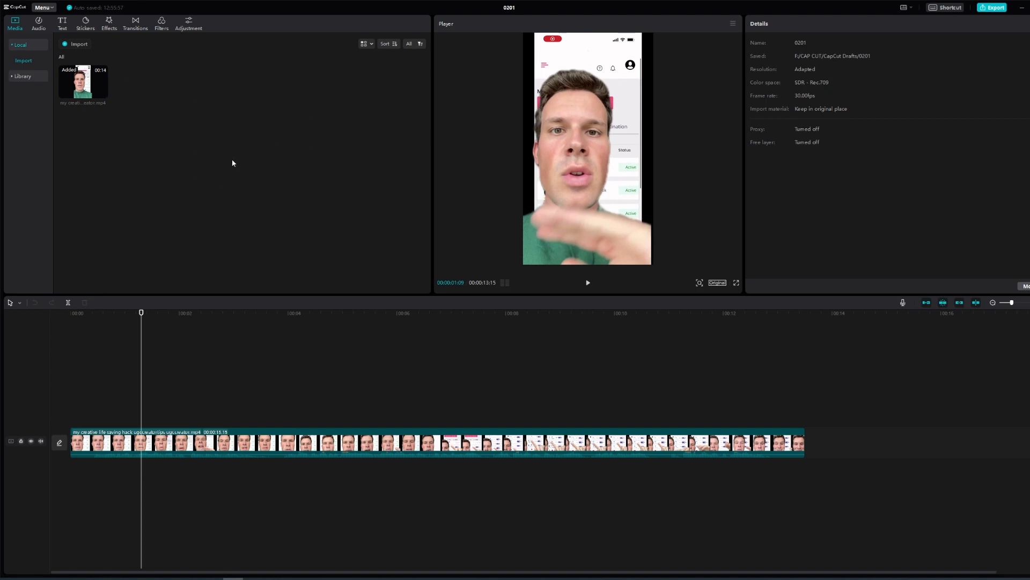
Set the project's aspect ratio to 9:16 for a vertical video
{"action": "left_click", "coordinate": [718, 283]}
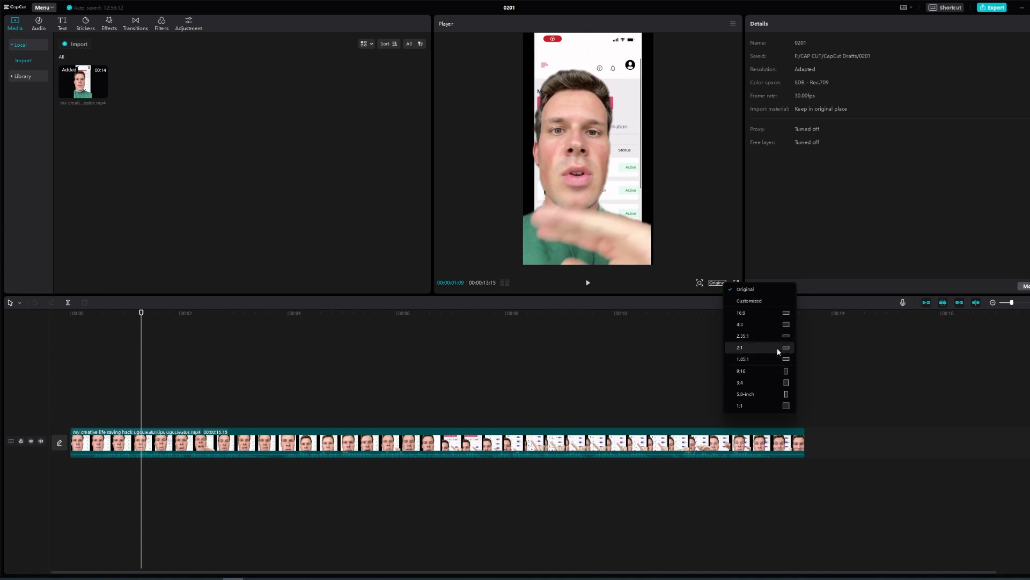
{"action": "left_click", "coordinate": [709, 300]}
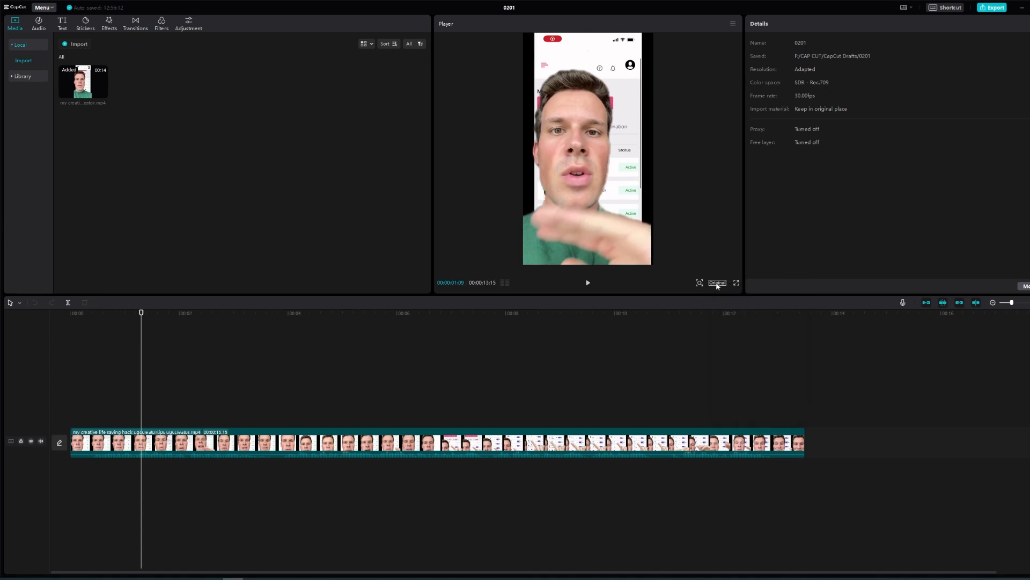
{"action": "left_click", "coordinate": [717, 283]}
{"action": "left_click", "coordinate": [741, 312]}
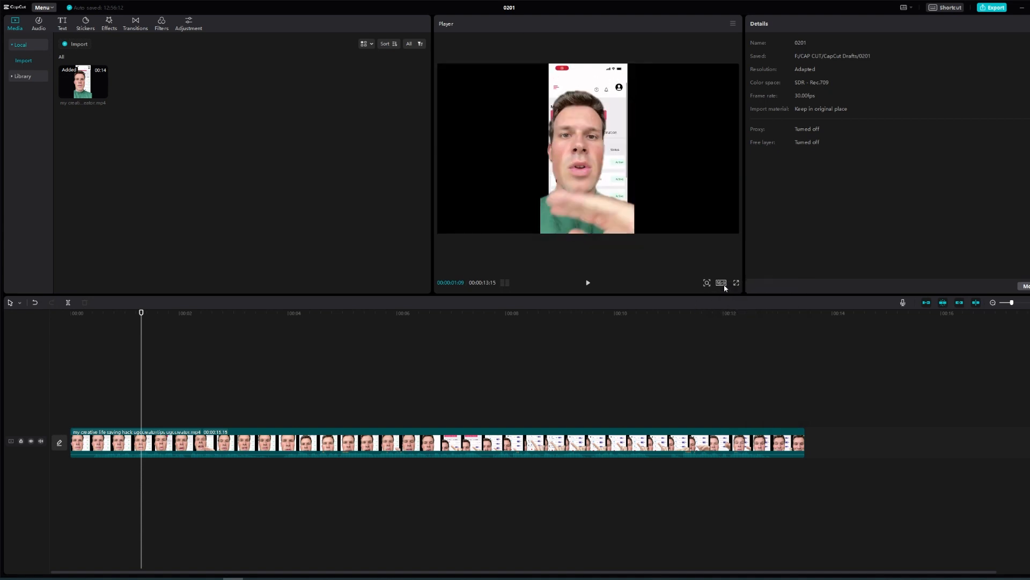
{"action": "left_click", "coordinate": [723, 285]}
{"action": "left_click", "coordinate": [763, 375]}
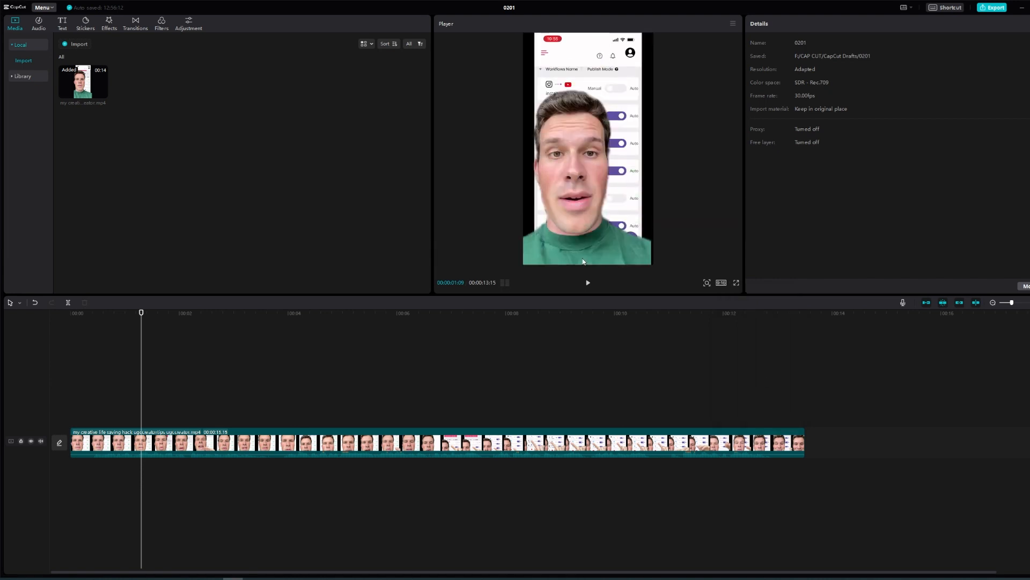
Play back part of the clip in the preview and return the playhead to the start of the timeline
{"action": "left_click", "coordinate": [583, 261]}
{"action": "key", "text": "space"}
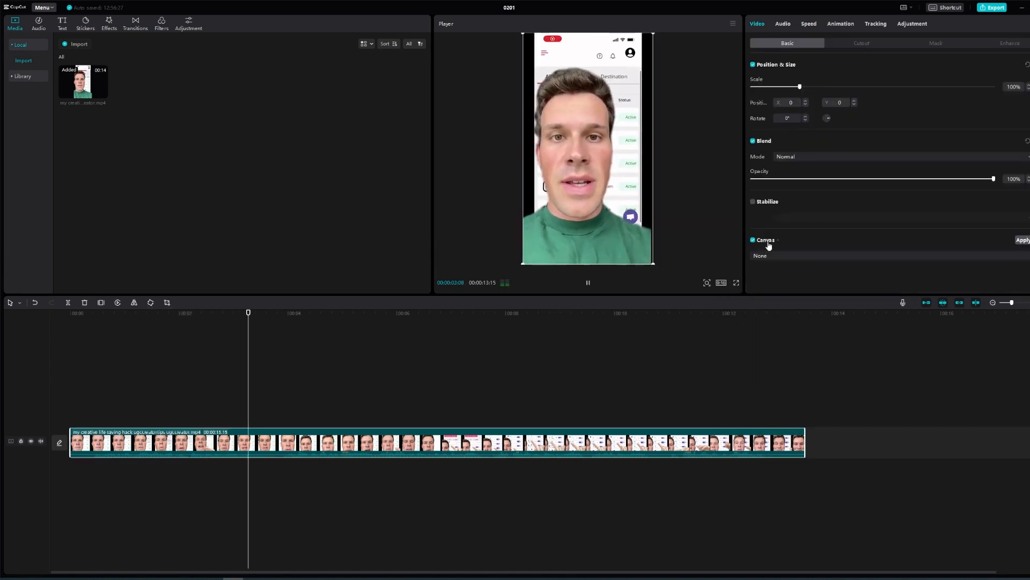
{"action": "left_click", "coordinate": [360, 313]}
{"action": "left_click", "coordinate": [152, 335]}
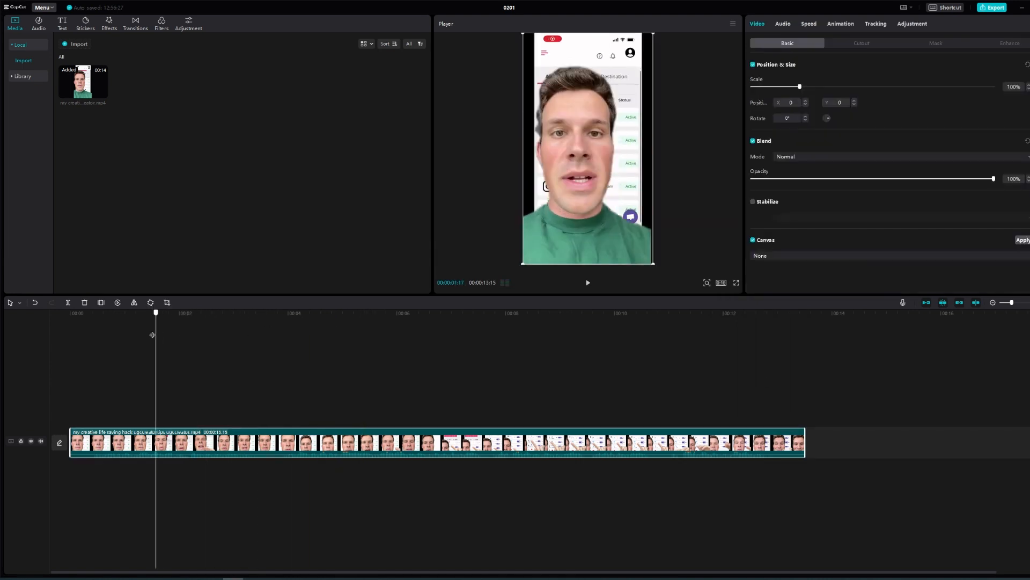
{"action": "key", "text": "Home"}
{"action": "left_click", "coordinate": [466, 168]}
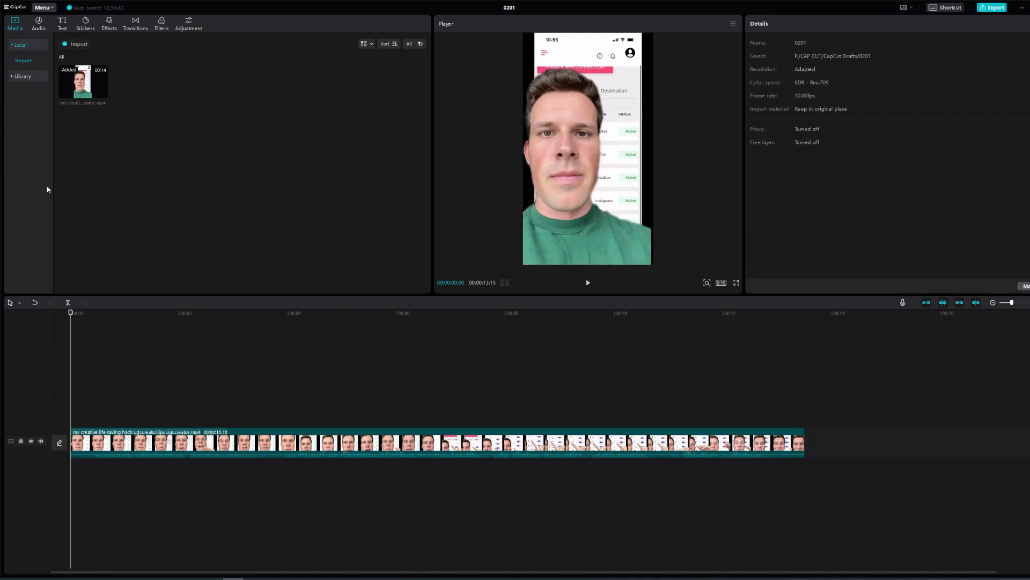
Generate English auto captions for the video clip on the timeline
{"action": "left_click", "coordinate": [255, 442]}
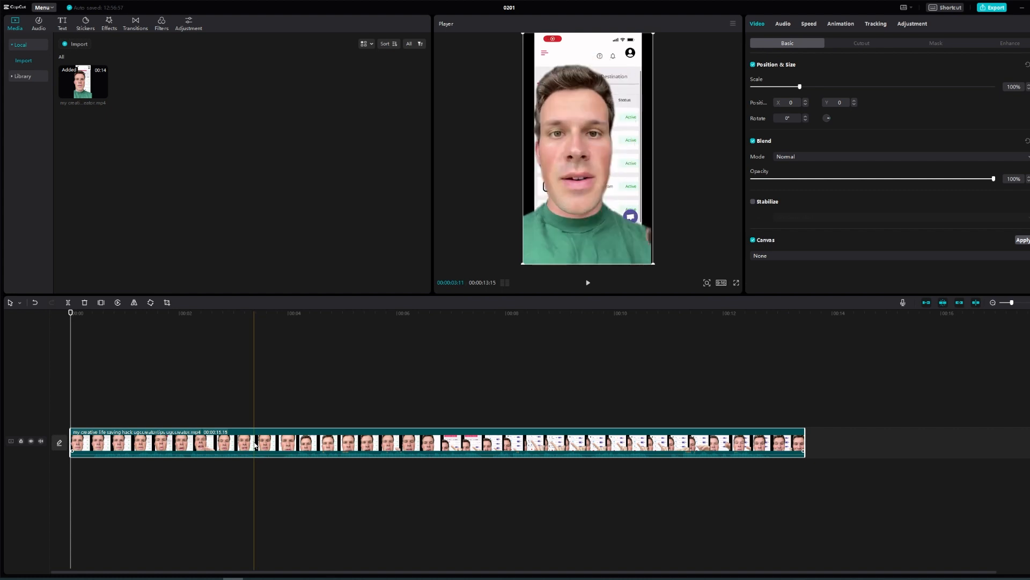
{"action": "left_click", "coordinate": [64, 25]}
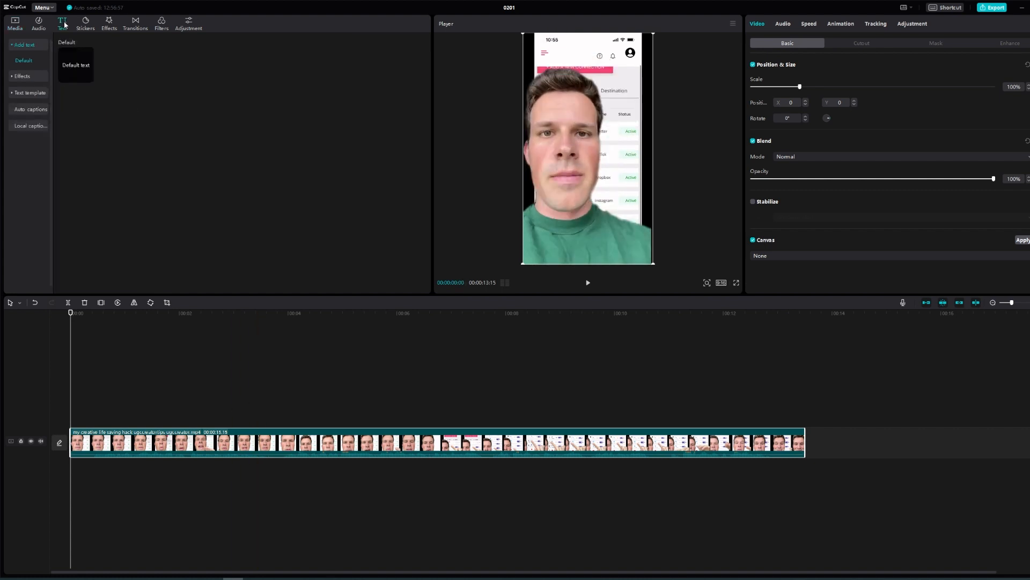
{"action": "left_click", "coordinate": [29, 110]}
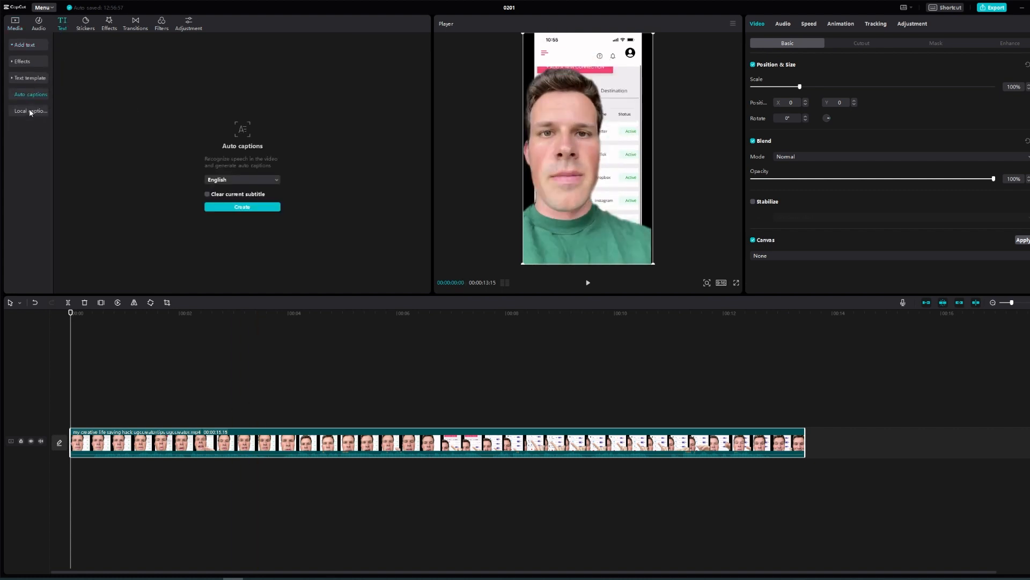
{"action": "left_click", "coordinate": [242, 208]}
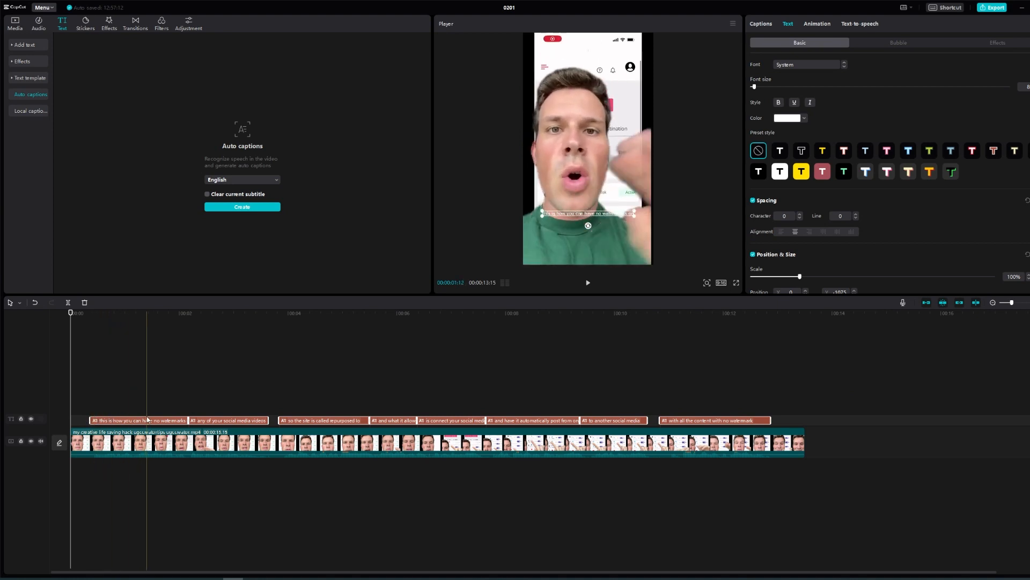
Play back the opening seconds of the video to review the generated captions
{"action": "left_click", "coordinate": [475, 328]}
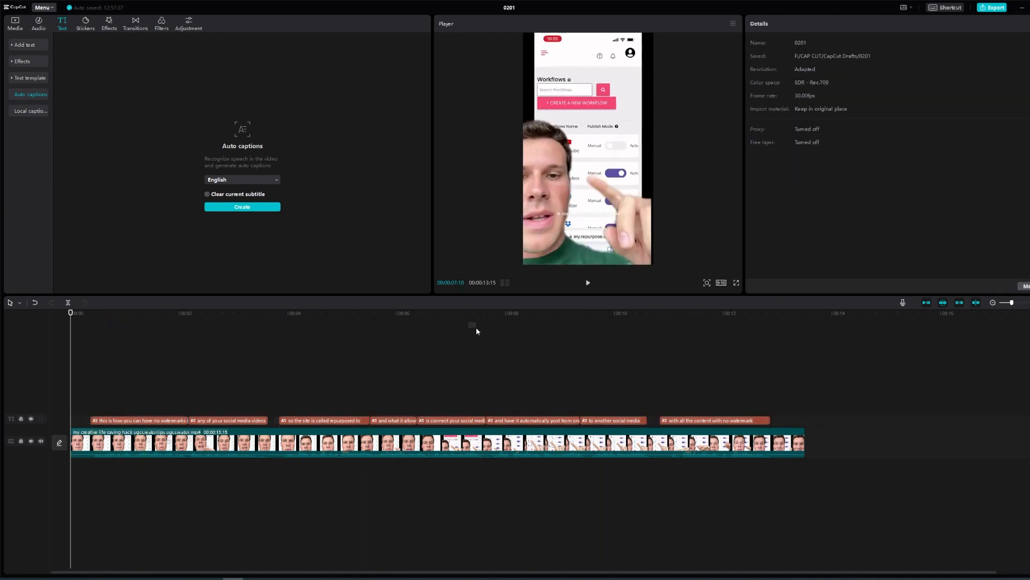
{"action": "left_click", "coordinate": [123, 323]}
{"action": "key", "text": "space"}
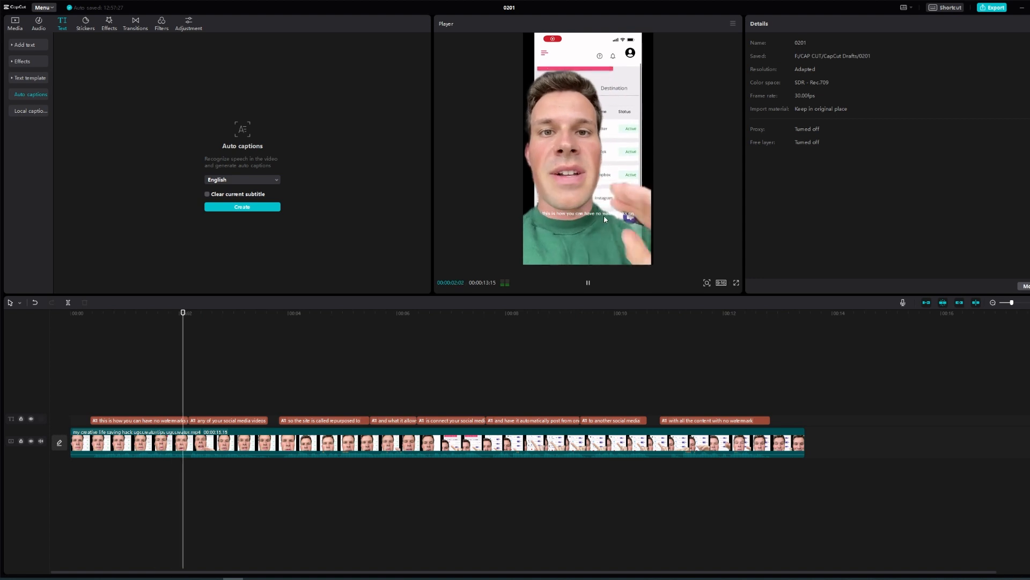
{"action": "key", "text": "space"}
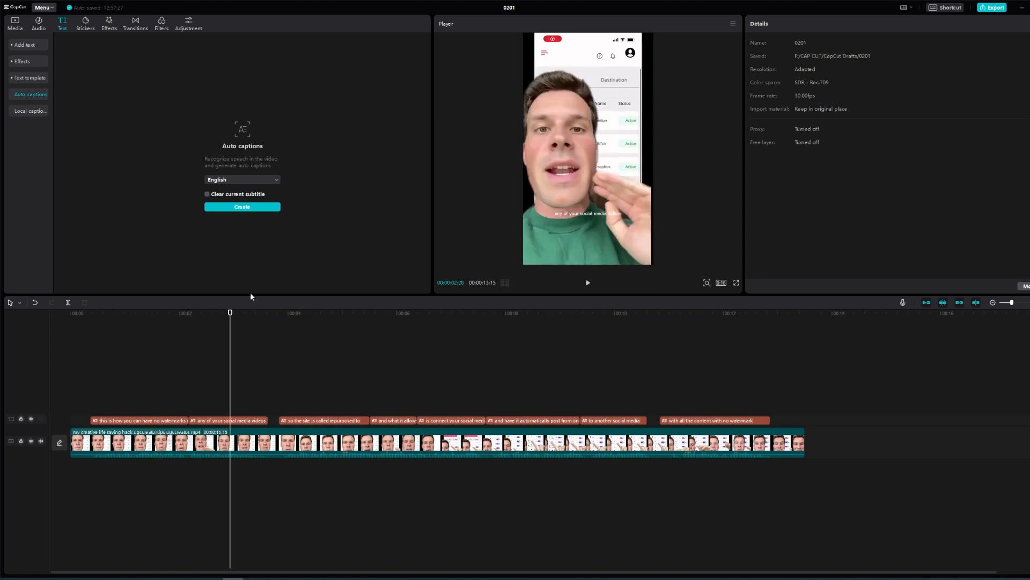
Select the first caption and set the font of all captions to THEBOLDFONT 2022
{"action": "left_click_drag", "start_coordinate": [231, 312], "coordinate": [121, 312]}
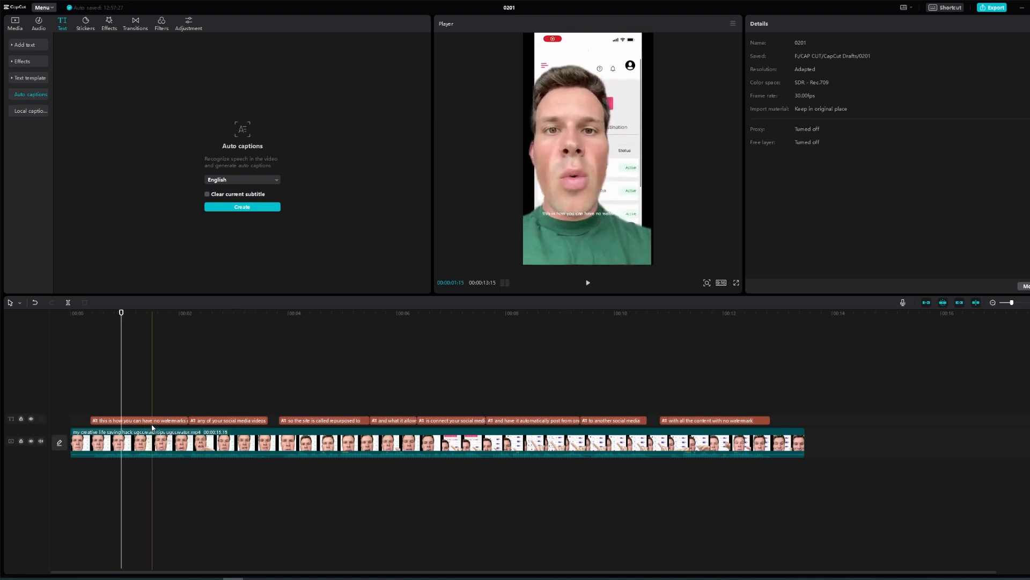
{"action": "left_click", "coordinate": [143, 423]}
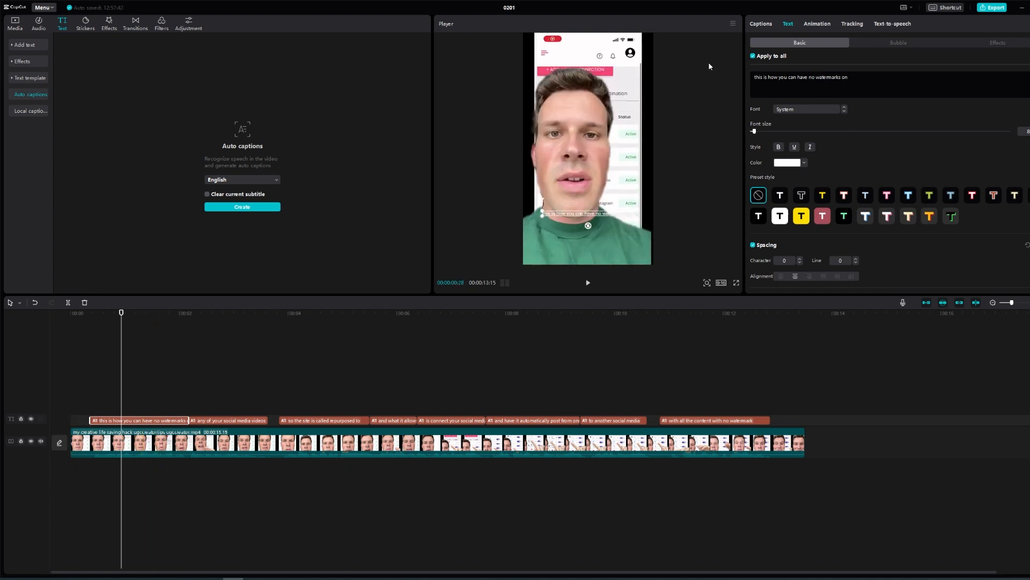
{"action": "left_click", "coordinate": [845, 111]}
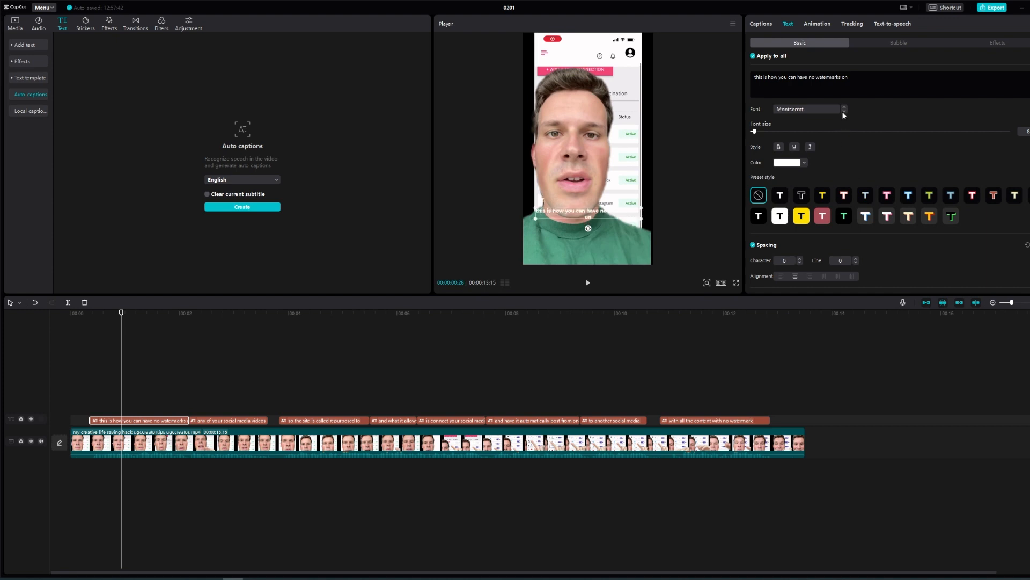
{"action": "left_click", "coordinate": [827, 110]}
{"action": "scroll", "coordinate": [825, 268], "scroll_direction": "down", "scroll_amount": 2}
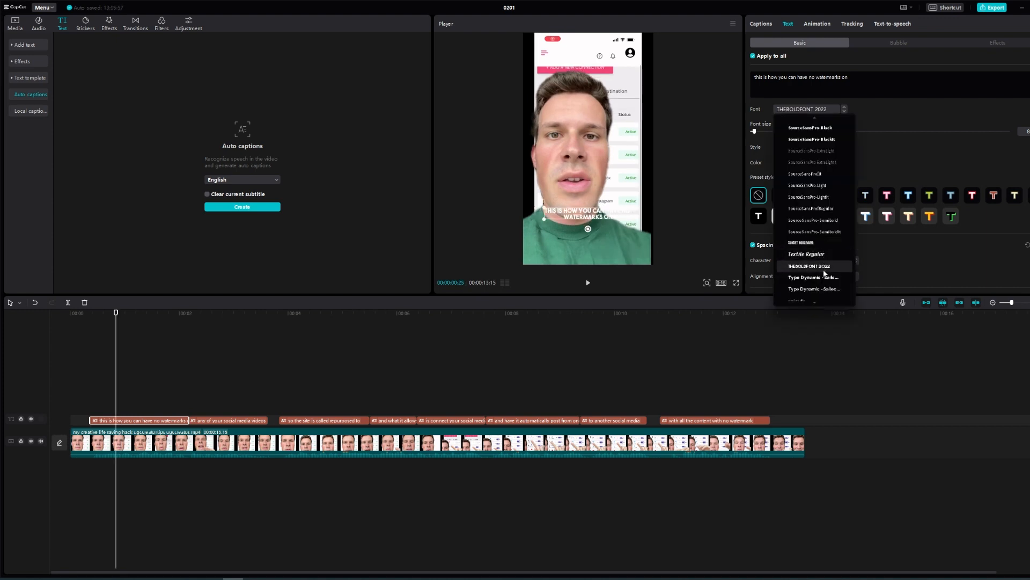
{"action": "left_click", "coordinate": [810, 267]}
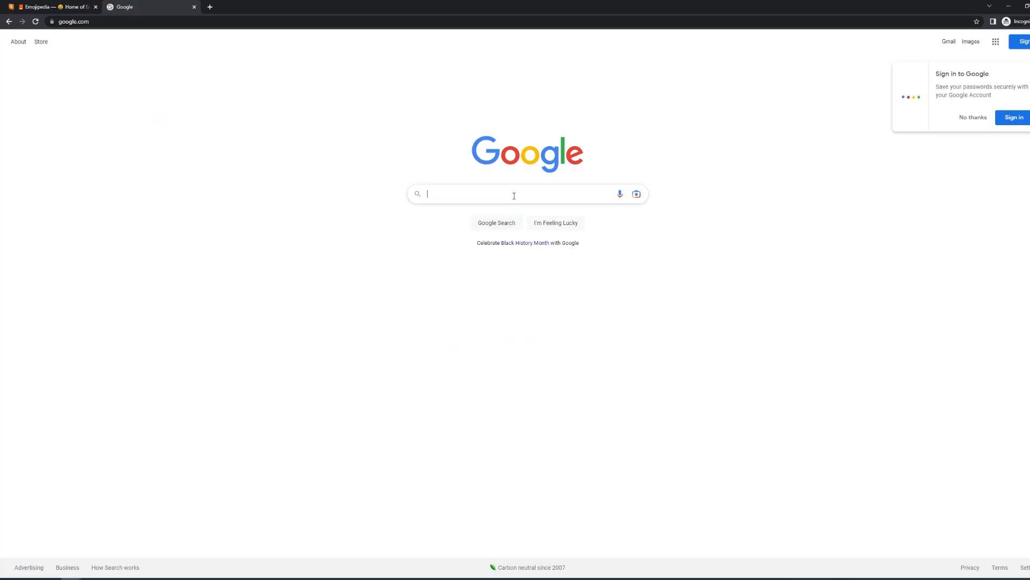
In the web browser, search Google for "the bold font" and open its dafont.com page
{"action": "left_click", "coordinate": [514, 196]}
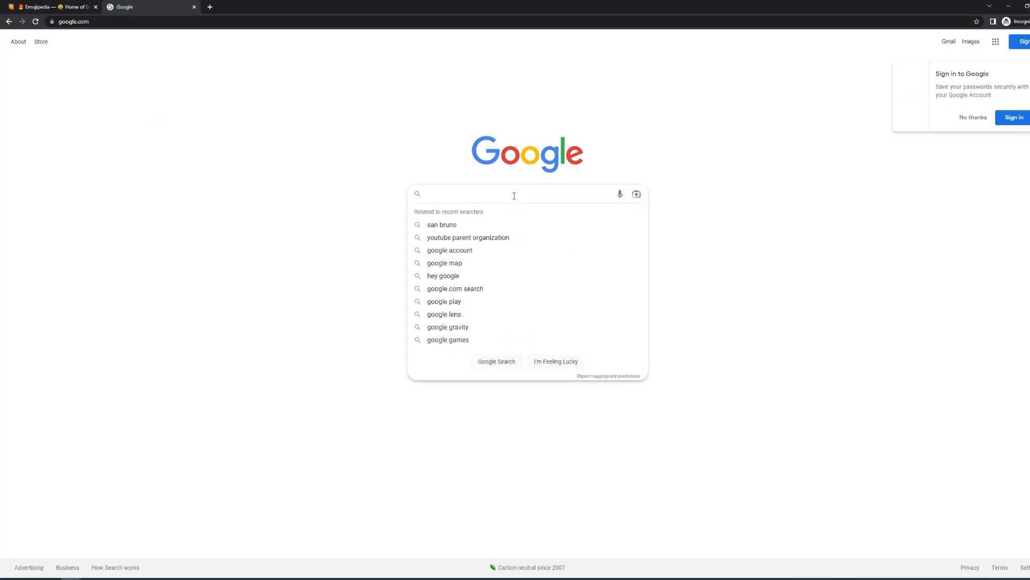
{"action": "type", "text": "the bold"}
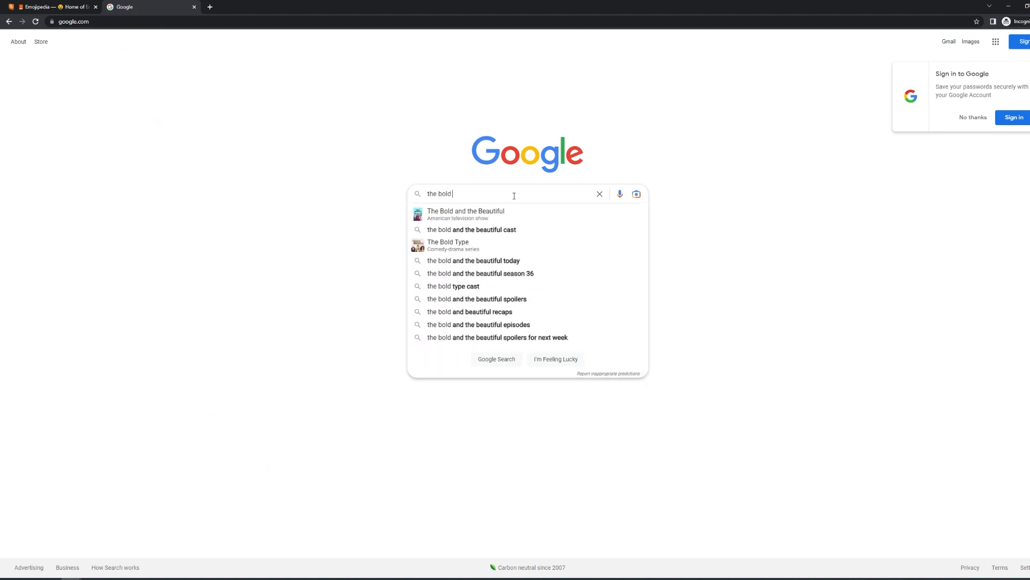
{"action": "type", "text": " font"}
{"action": "key", "text": "Return"}
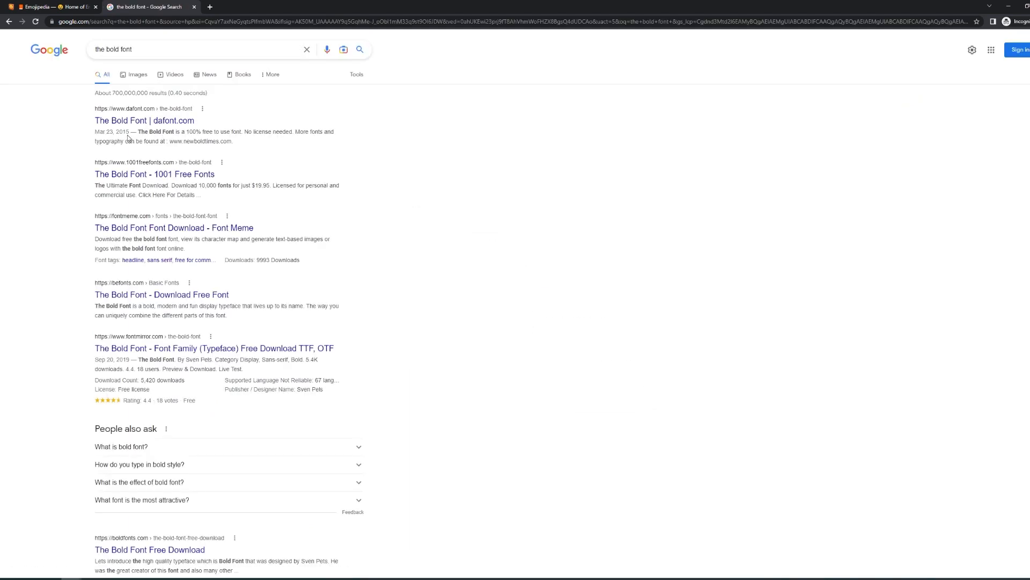
{"action": "left_click", "coordinate": [150, 121]}
Download The Bold Font from dafont.com and open the downloaded archive beside the editor to see its font files
{"action": "key", "text": "super+Down"}
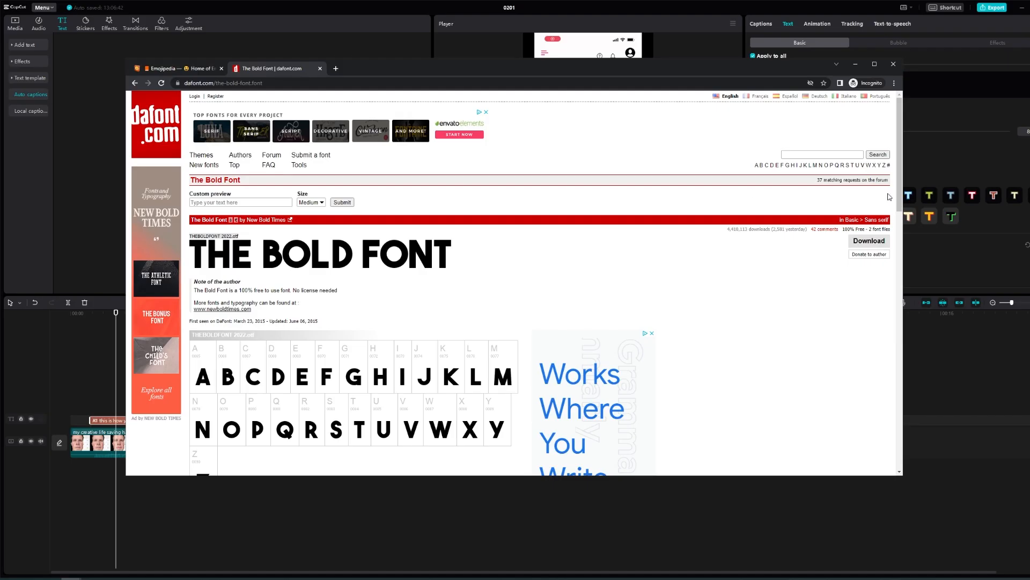
{"action": "left_click", "coordinate": [868, 240]}
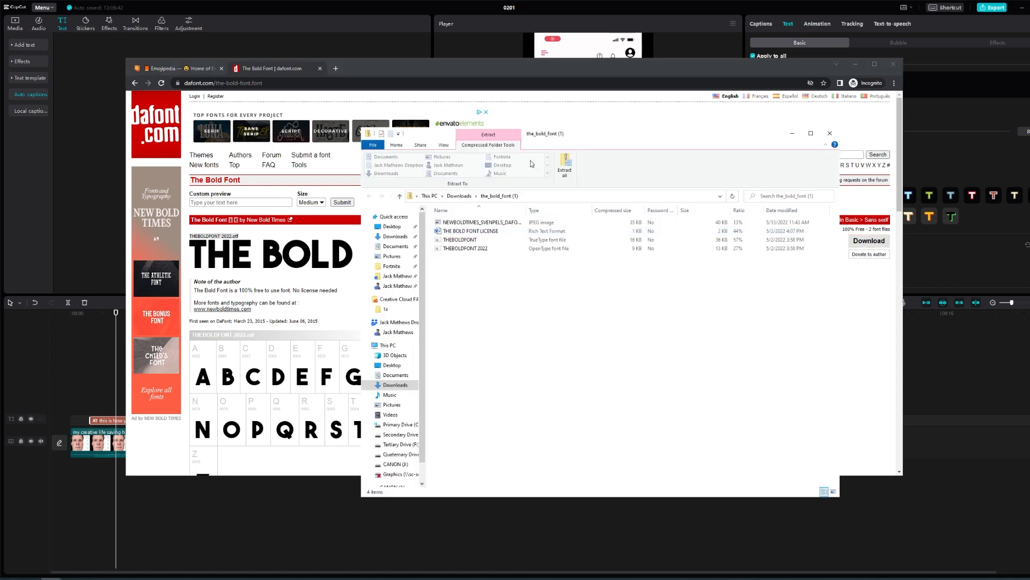
{"action": "left_click_drag", "start_coordinate": [590, 139], "coordinate": [470, 138]}
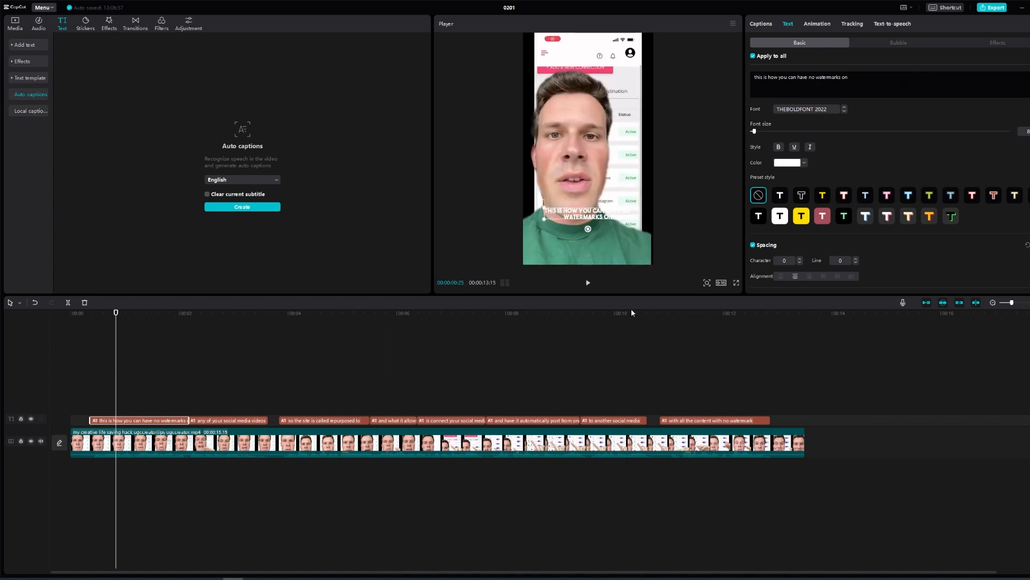
Back in CapCut, clear the captions' preset style and add a black stroke with a thickness of 30
{"action": "left_click", "coordinate": [822, 195]}
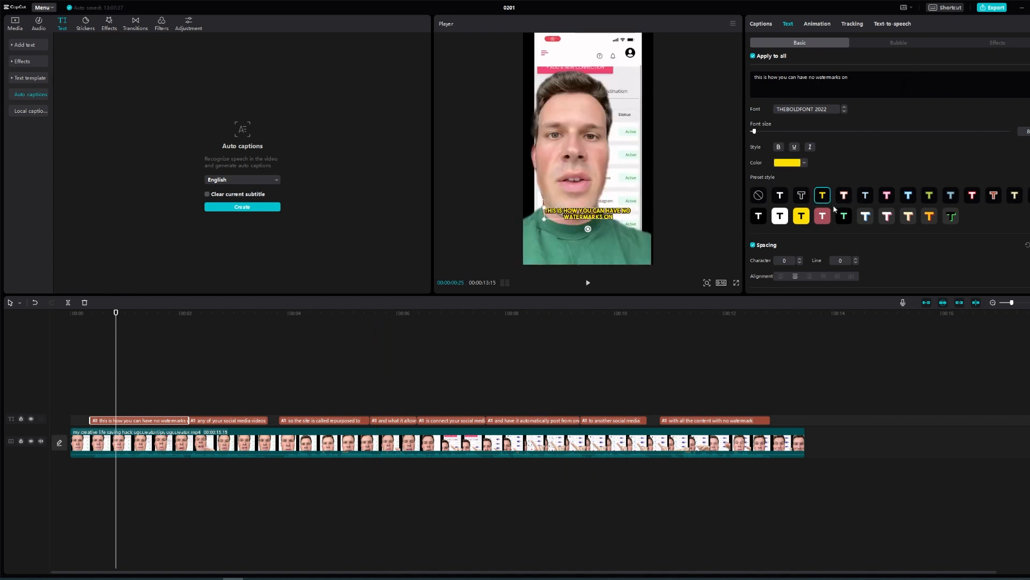
{"action": "left_click", "coordinate": [766, 195]}
{"action": "scroll", "coordinate": [893, 209], "scroll_direction": "down", "scroll_amount": 3}
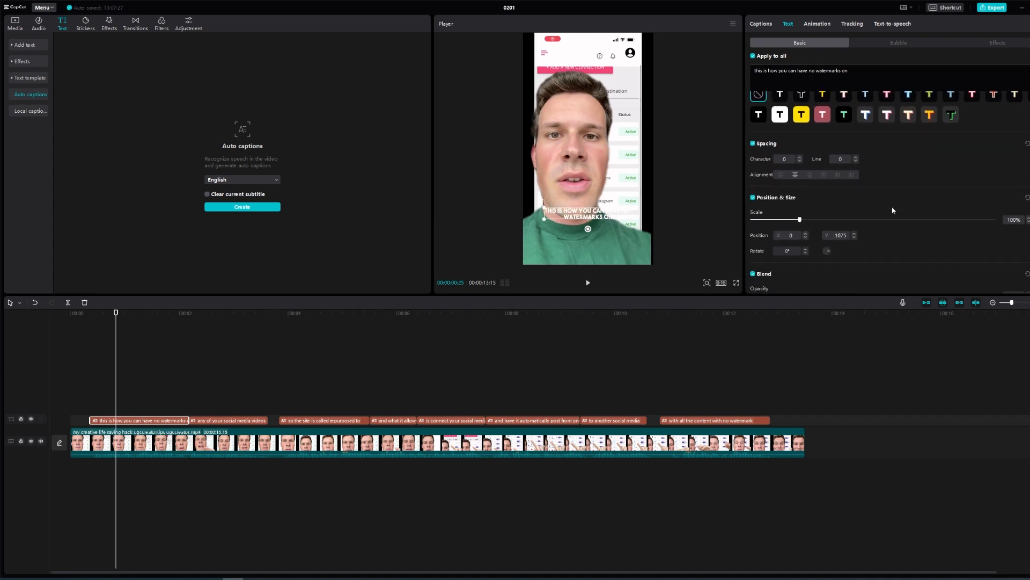
{"action": "scroll", "coordinate": [893, 210], "scroll_direction": "down", "scroll_amount": 3}
{"action": "left_click", "coordinate": [753, 230]}
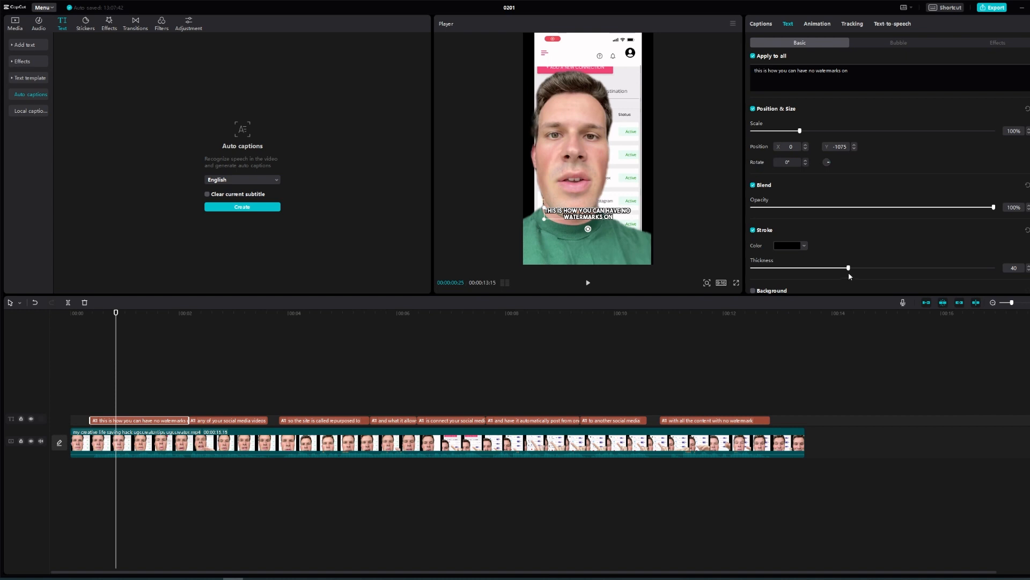
{"action": "left_click_drag", "start_coordinate": [850, 270], "coordinate": [825, 270]}
{"action": "scroll", "coordinate": [851, 216], "scroll_direction": "up", "scroll_amount": 5}
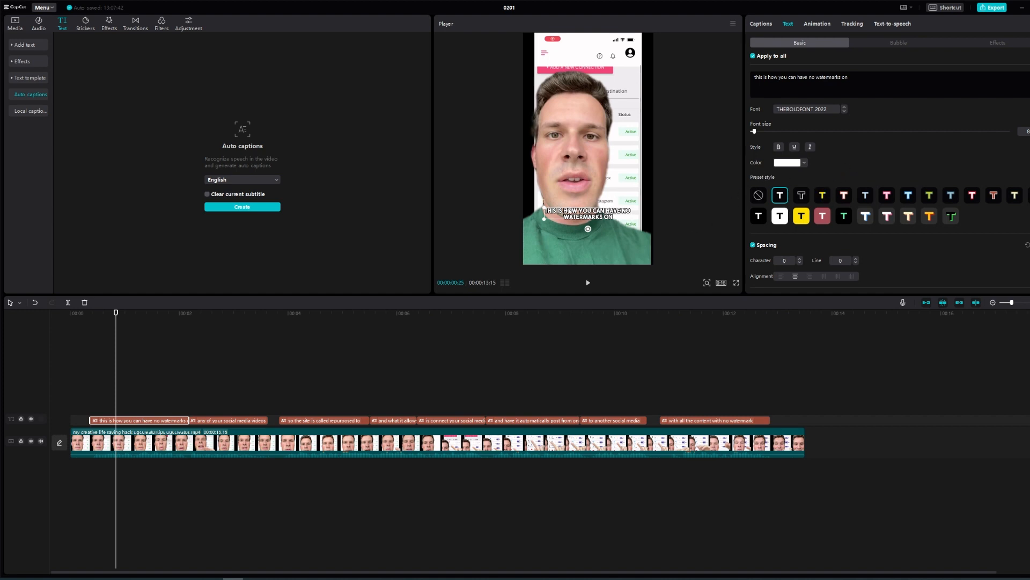
Try several text colors on the captions and settle on bright yellow
{"action": "left_click", "coordinate": [804, 163]}
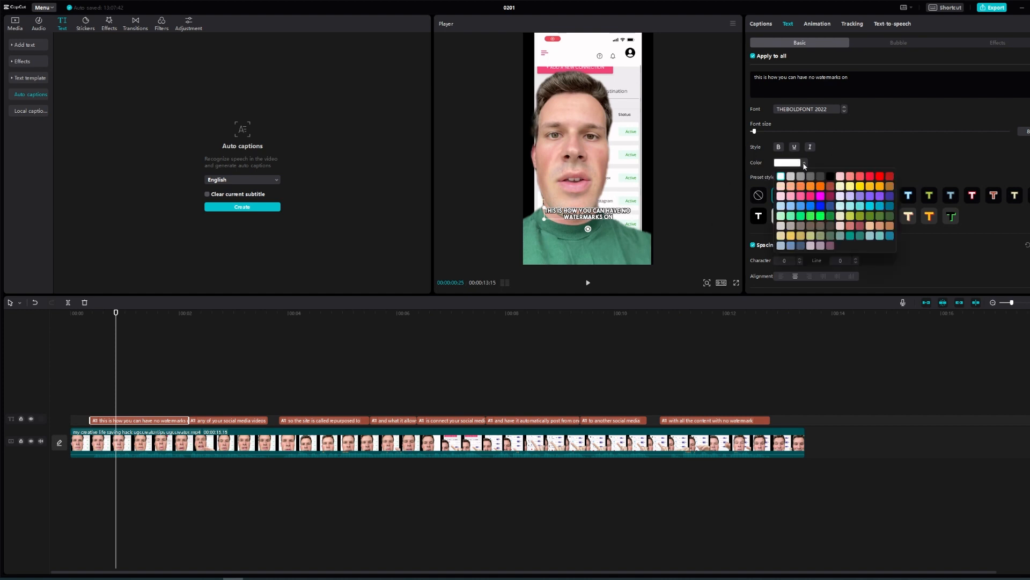
{"action": "left_click", "coordinate": [870, 181]}
{"action": "left_click", "coordinate": [850, 188]}
{"action": "left_click", "coordinate": [870, 205]}
{"action": "left_click", "coordinate": [857, 195]}
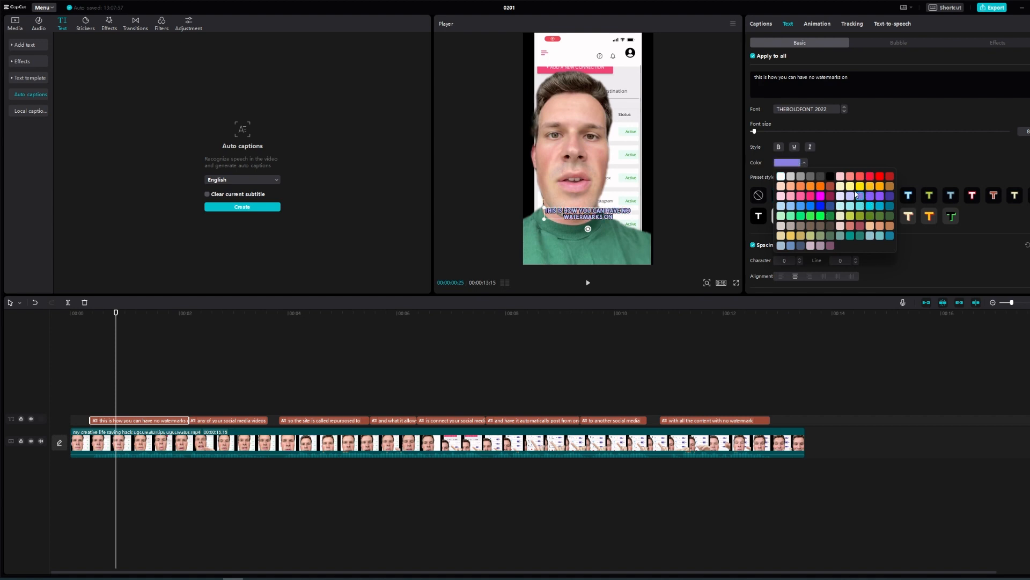
{"action": "left_click", "coordinate": [860, 186]}
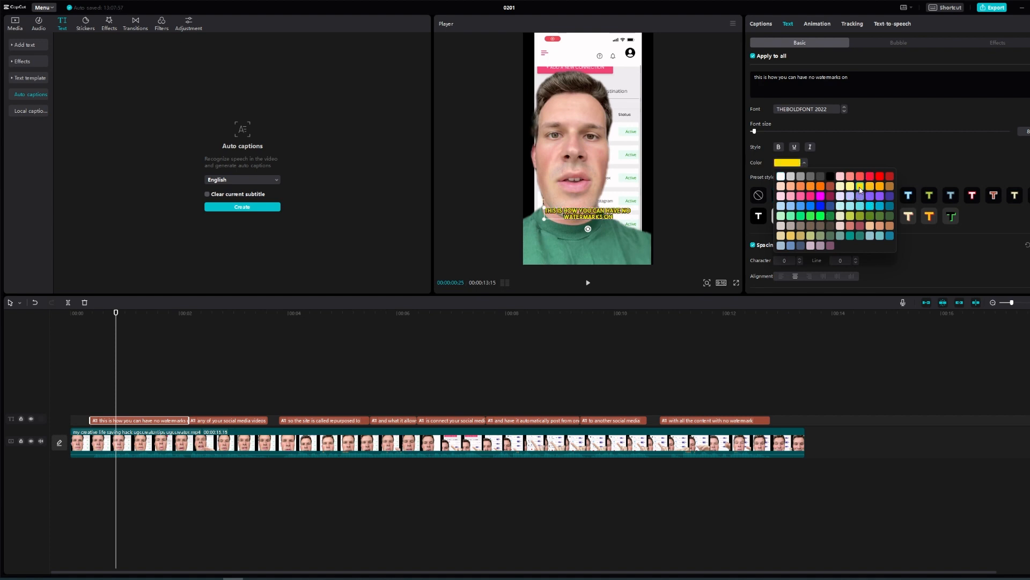
{"action": "left_click", "coordinate": [879, 147]}
Set the captions' stroke thickness to 35 and move them up in the frame to a Y position of about -723
{"action": "scroll", "coordinate": [858, 226], "scroll_direction": "down", "scroll_amount": 2}
{"action": "scroll", "coordinate": [825, 221], "scroll_direction": "down", "scroll_amount": 3}
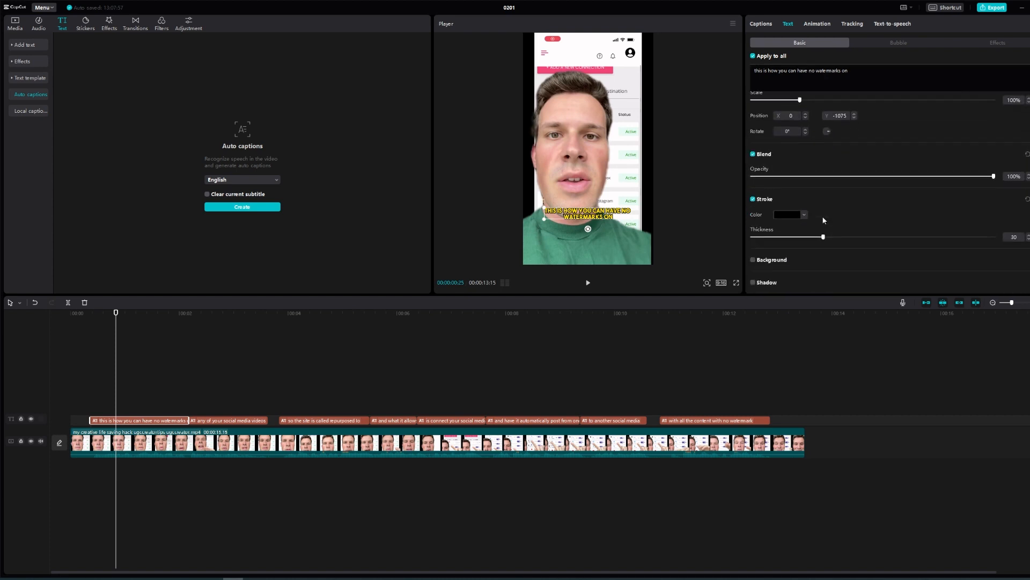
{"action": "left_click_drag", "start_coordinate": [824, 237], "coordinate": [837, 242]}
{"action": "left_click_drag", "start_coordinate": [590, 216], "coordinate": [589, 191]}
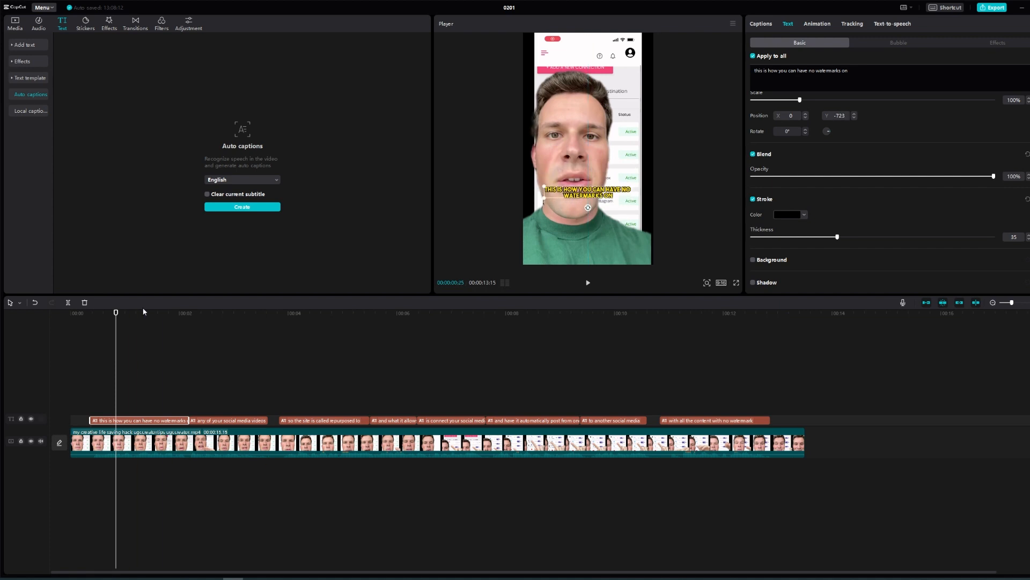
Reposition the captions in the frame to about X -109, Y -693 at 99% scale, undoing a misplaced move along the way
{"action": "left_click_drag", "start_coordinate": [144, 311], "coordinate": [129, 400]}
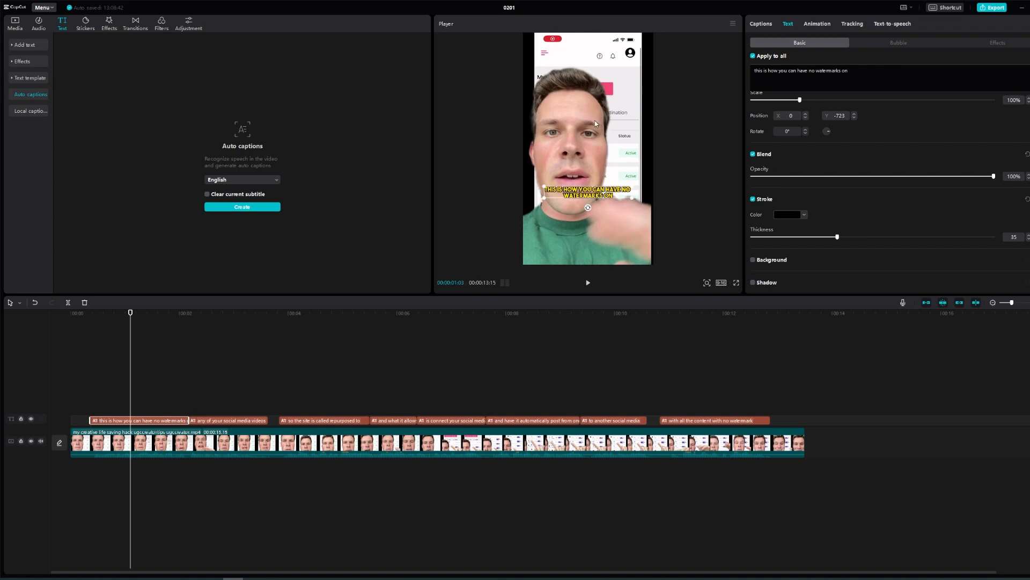
{"action": "left_click_drag", "start_coordinate": [593, 194], "coordinate": [581, 190]}
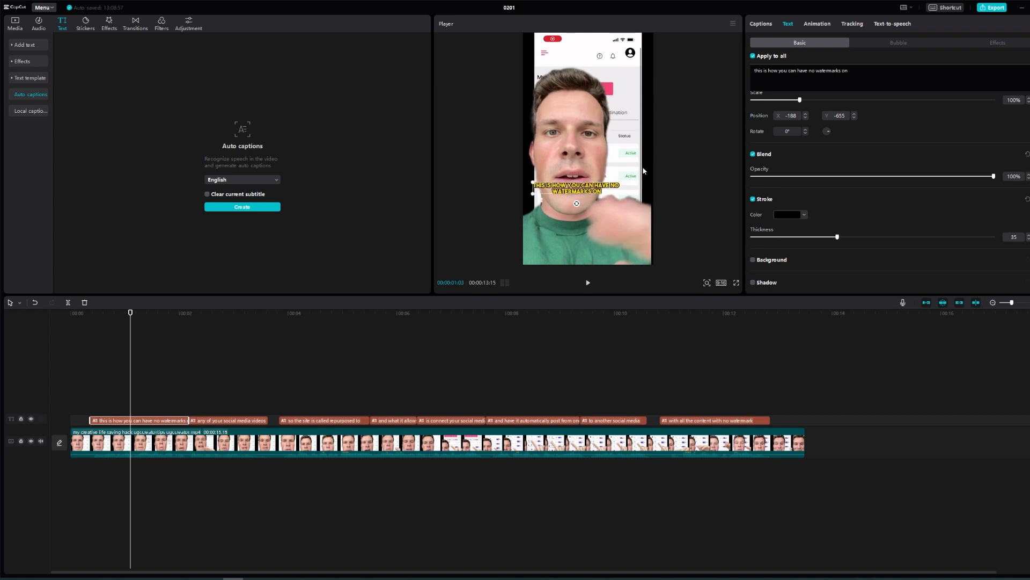
{"action": "key", "text": "ctrl+z"}
{"action": "left_click", "coordinate": [211, 420]}
{"action": "left_click", "coordinate": [165, 325]}
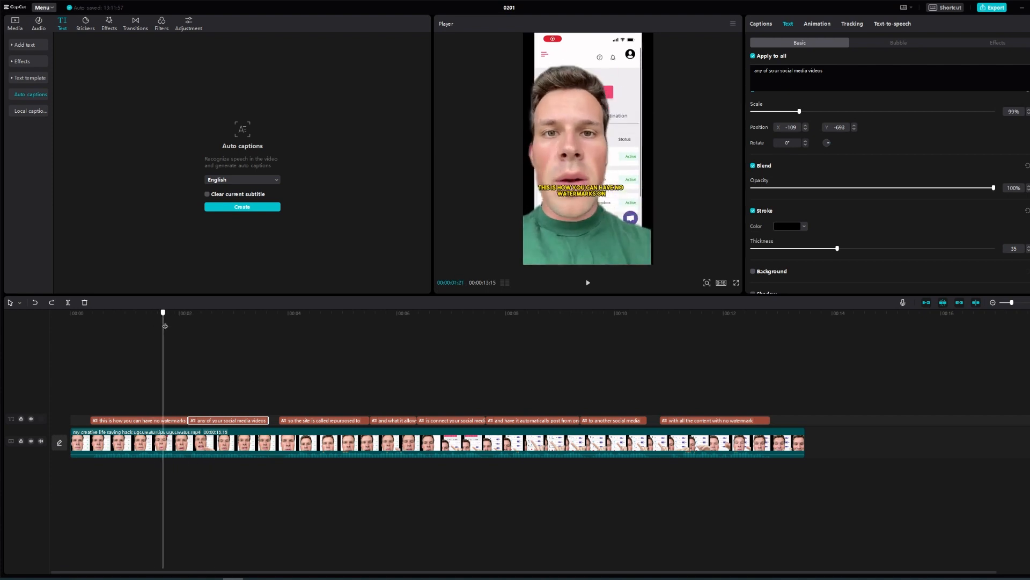
Change the third caption to "so the site is called repurposed .io", broken after "is", and enlarge the captions to 144%
{"action": "left_click_drag", "start_coordinate": [165, 325], "coordinate": [334, 340]}
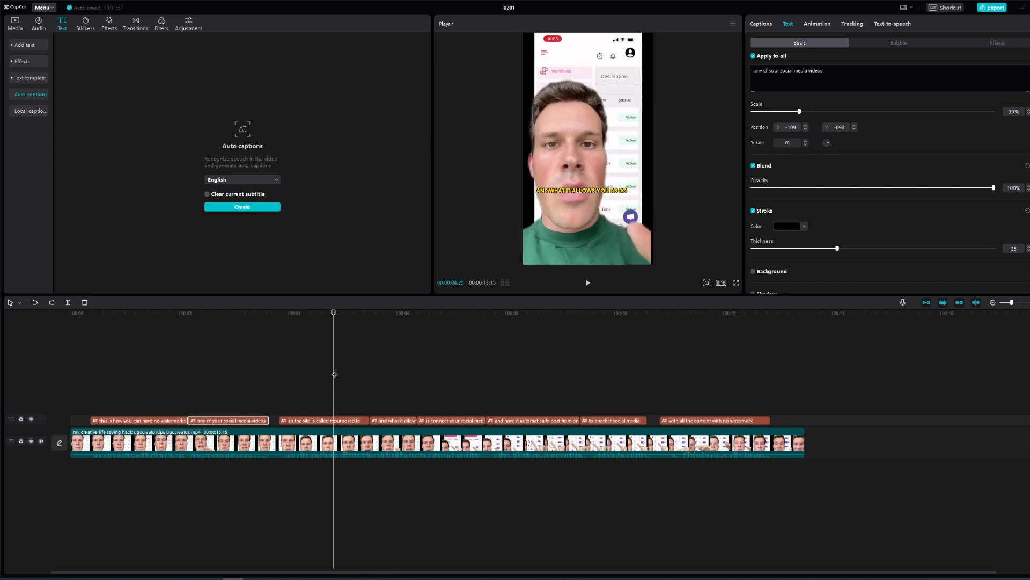
{"action": "key", "text": "Left"}
{"action": "key", "text": "Left"}
{"action": "key", "text": "space"}
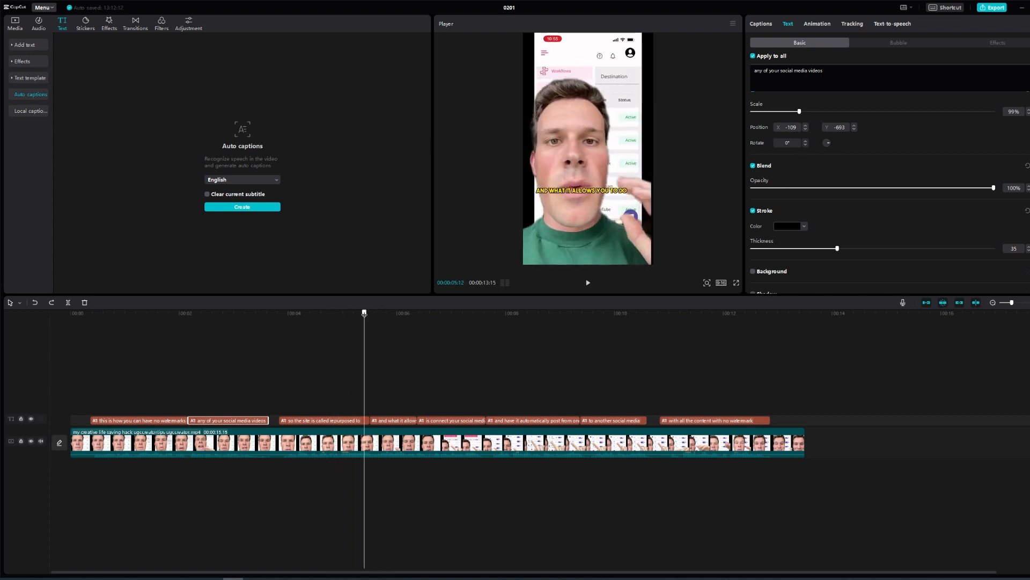
{"action": "key", "text": "space"}
{"action": "left_click", "coordinate": [622, 192]}
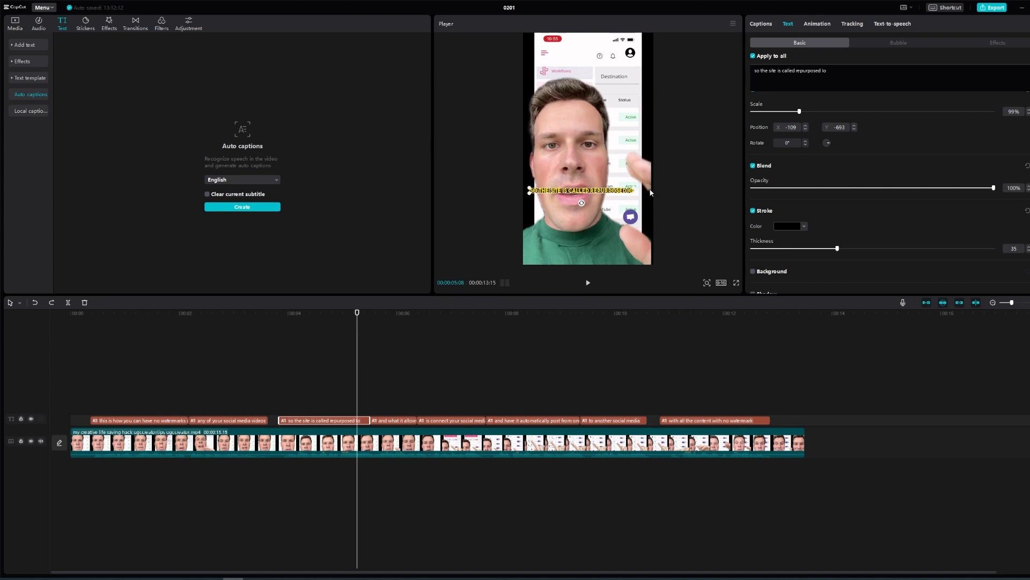
{"action": "type", "text": "."}
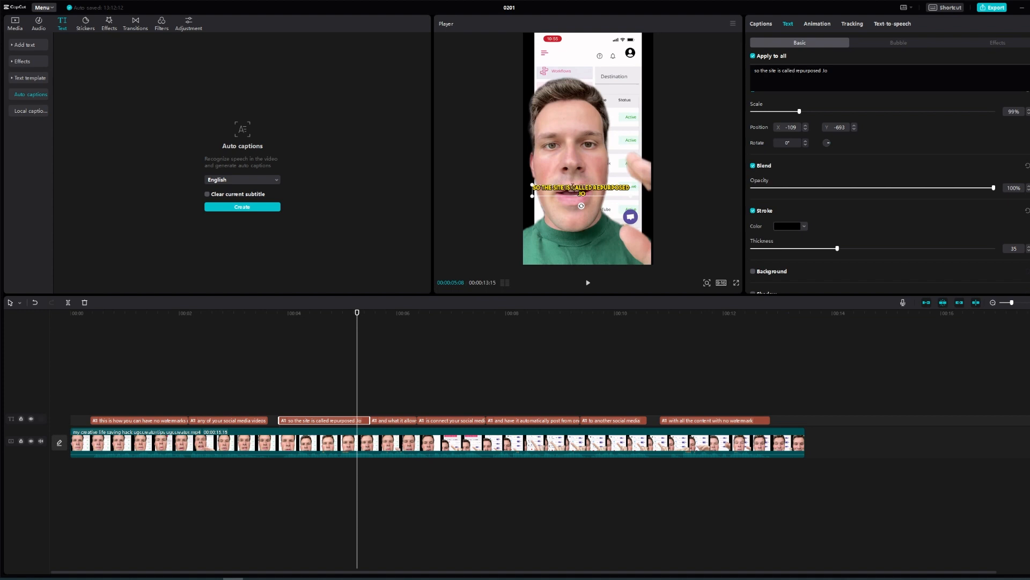
{"action": "key", "text": "Return"}
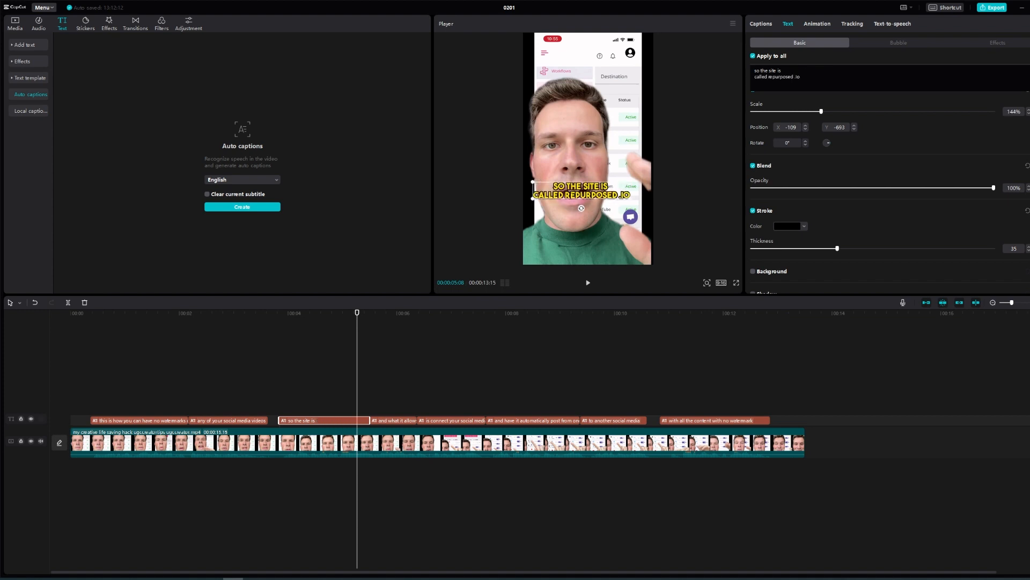
{"action": "left_click", "coordinate": [583, 204]}
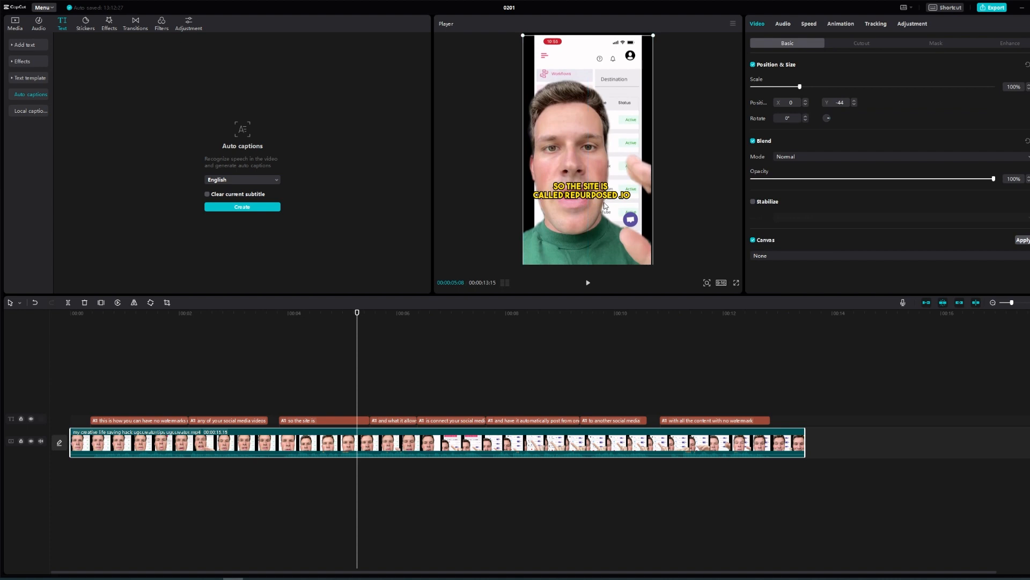
Break the second caption into two lines, "any of your" and "social media videos"
{"action": "left_click", "coordinate": [452, 420]}
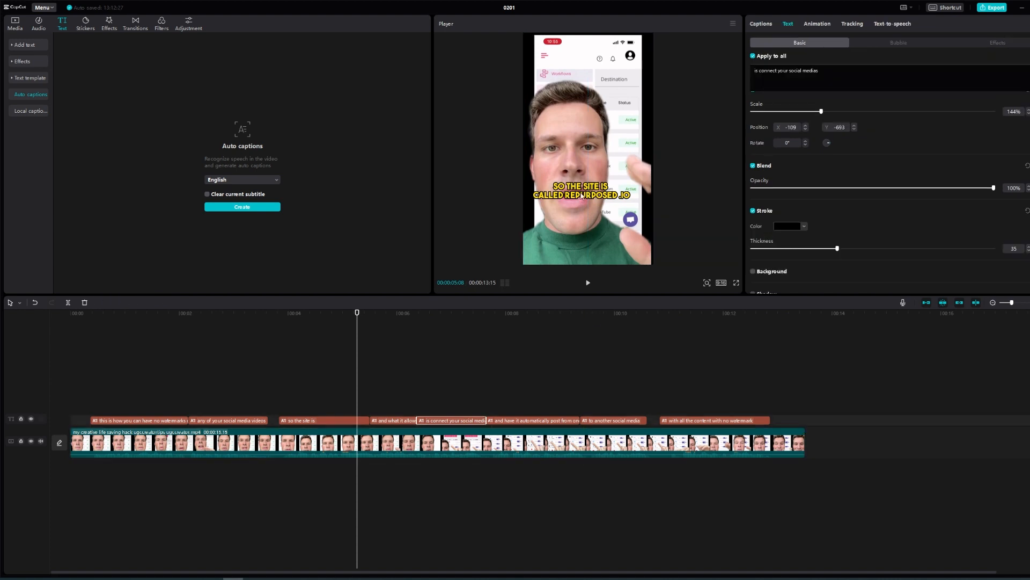
{"action": "left_click", "coordinate": [230, 312]}
{"action": "left_click", "coordinate": [578, 200]}
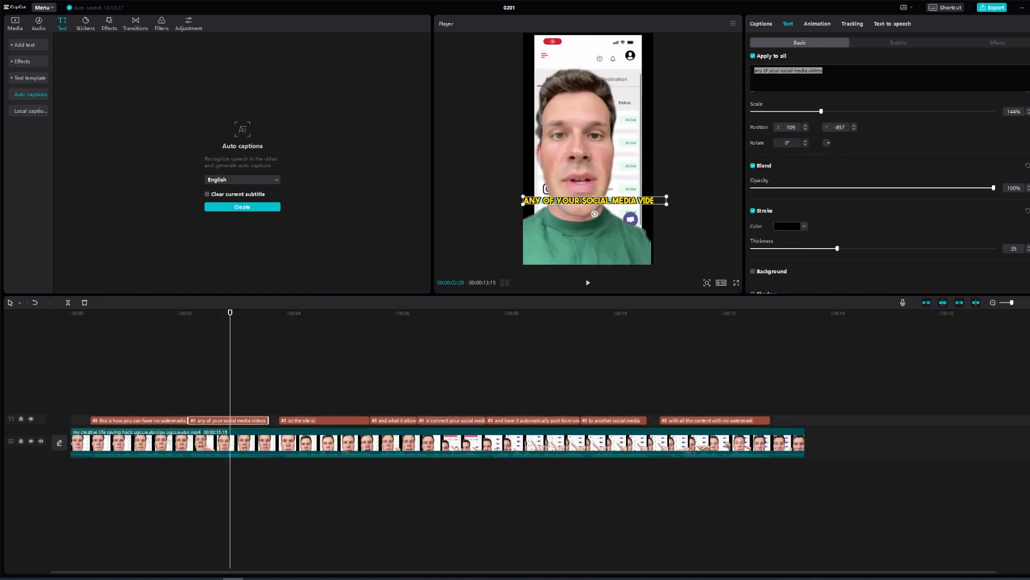
{"action": "left_click", "coordinate": [579, 200]}
{"action": "key", "text": "Return"}
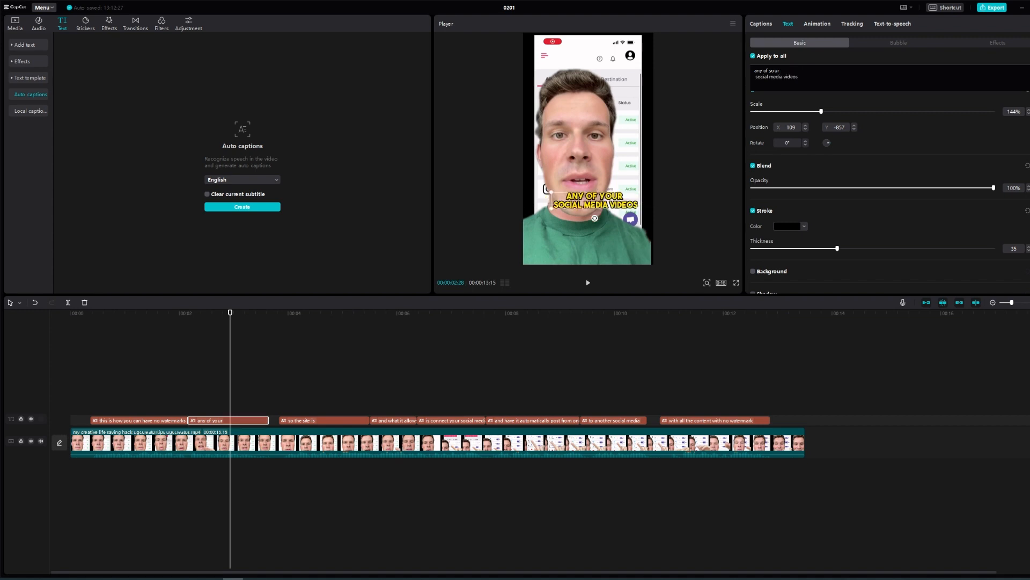
Stop applying style changes to all captions and set the first caption to 120% scale at about X -110, Y -727
{"action": "left_click", "coordinate": [156, 420]}
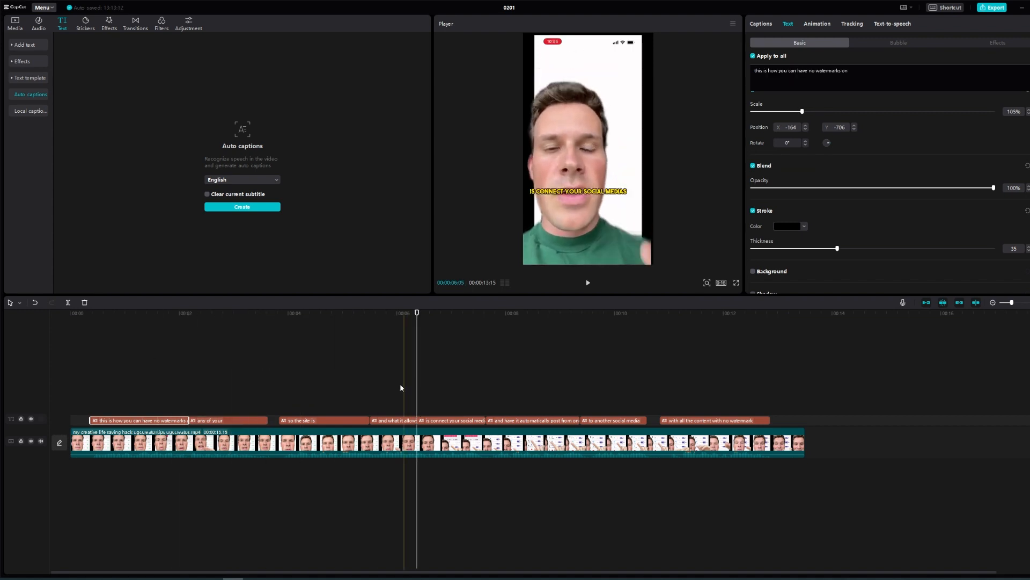
{"action": "left_click", "coordinate": [313, 420]}
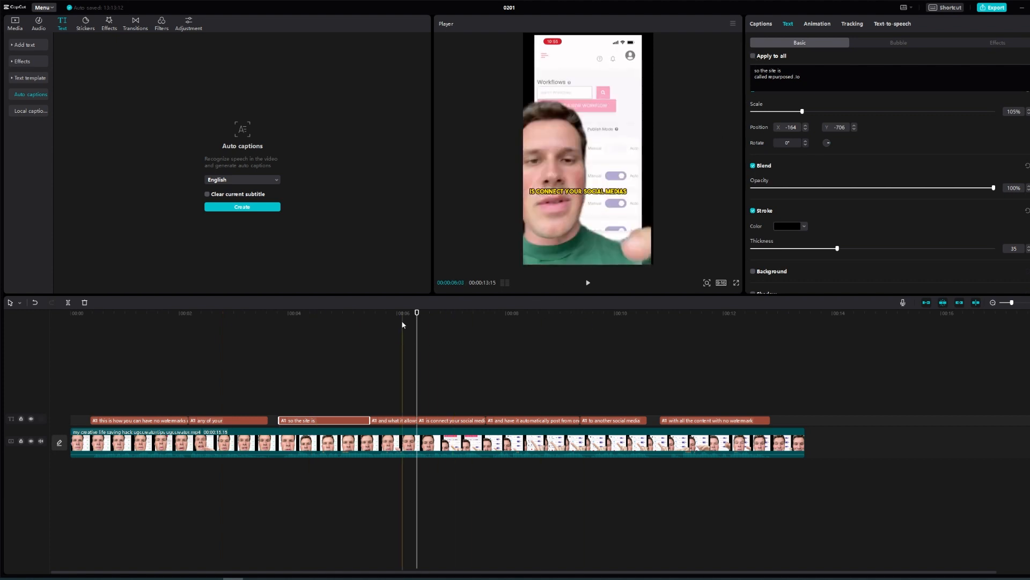
{"action": "left_click", "coordinate": [682, 334]}
{"action": "left_click_drag", "start_coordinate": [674, 334], "coordinate": [154, 343]}
{"action": "left_click", "coordinate": [608, 190]}
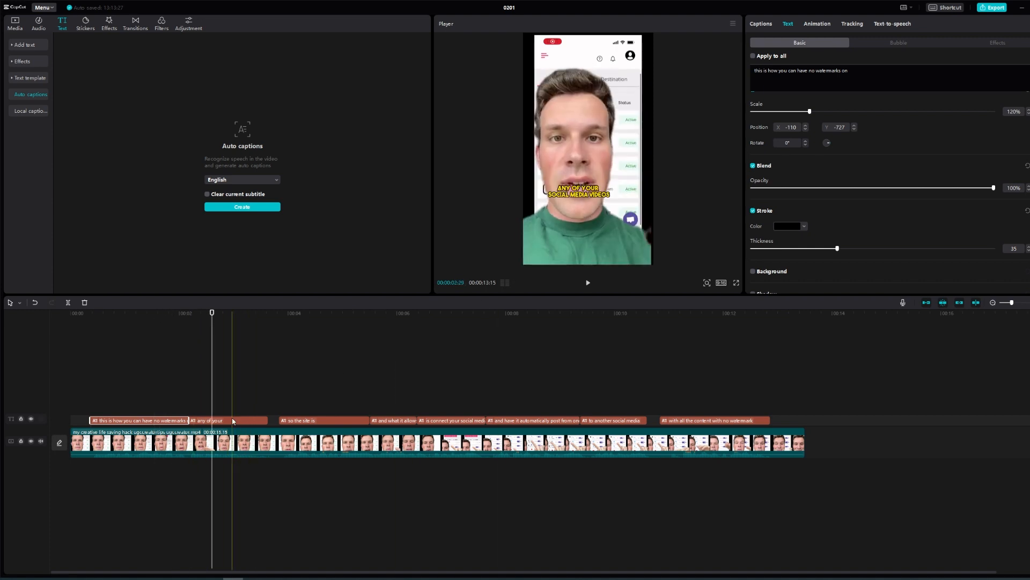
Break the caption "and what it allows you to do" after "allows" and enlarge it to about 152% at X 0, Y -693
{"action": "left_click", "coordinate": [393, 420]}
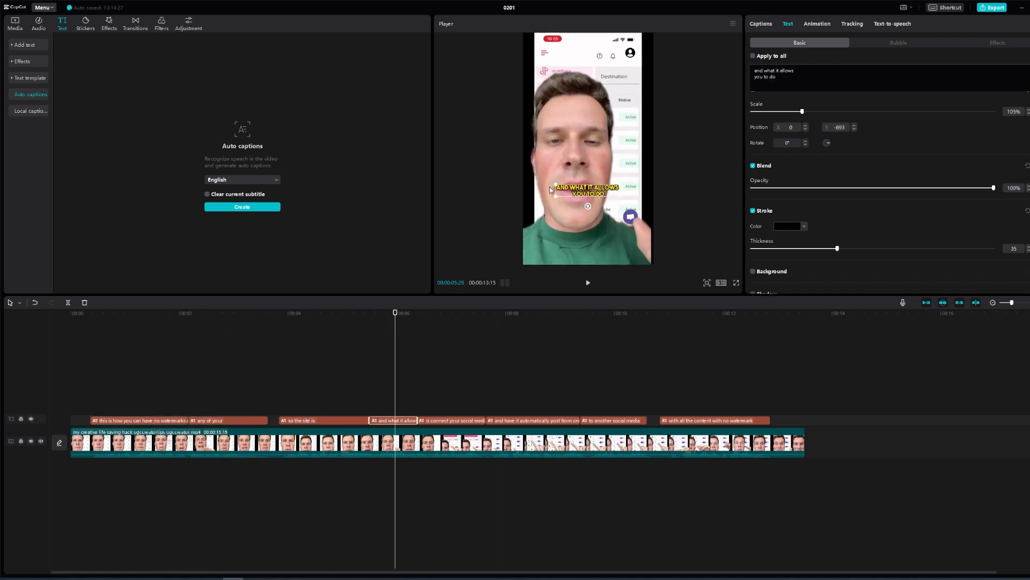
{"action": "left_click_drag", "start_coordinate": [549, 186], "coordinate": [541, 182]}
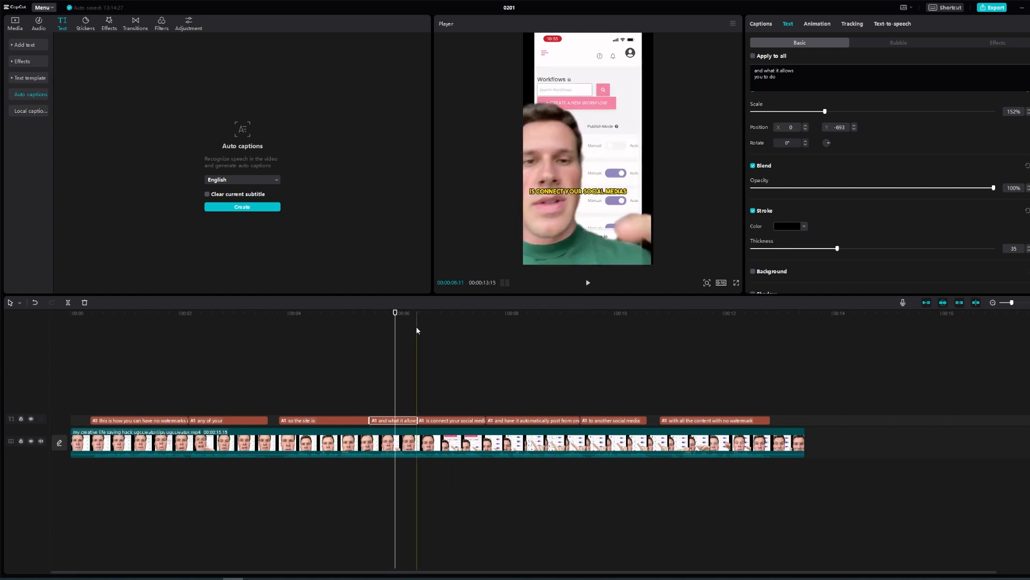
Break "is connect your social medias" after "your" at 201% scale, and "and have it automatically post from one" after "automatically" at 128%
{"action": "left_click_drag", "start_coordinate": [402, 311], "coordinate": [474, 312]}
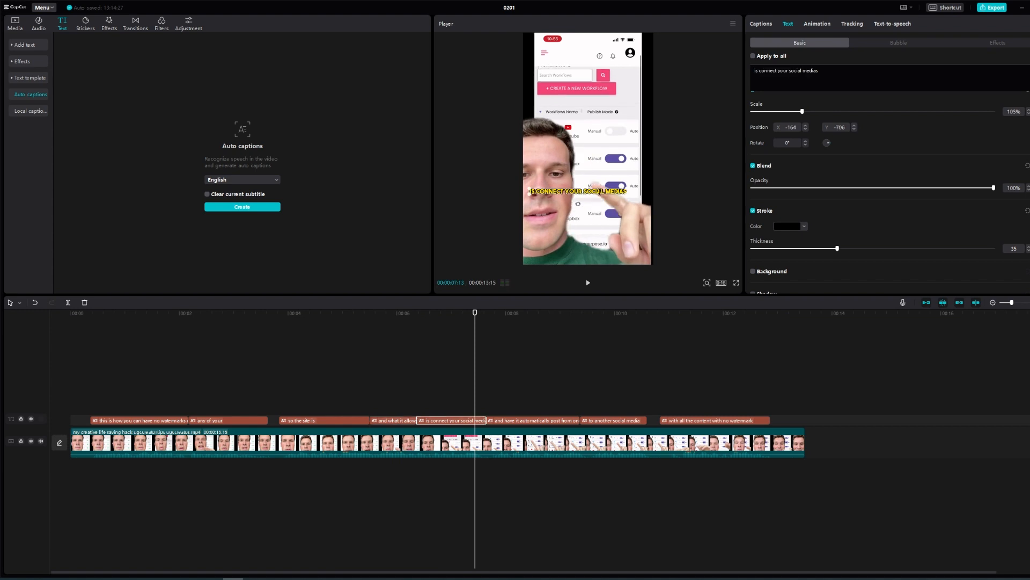
{"action": "key", "text": "Return"}
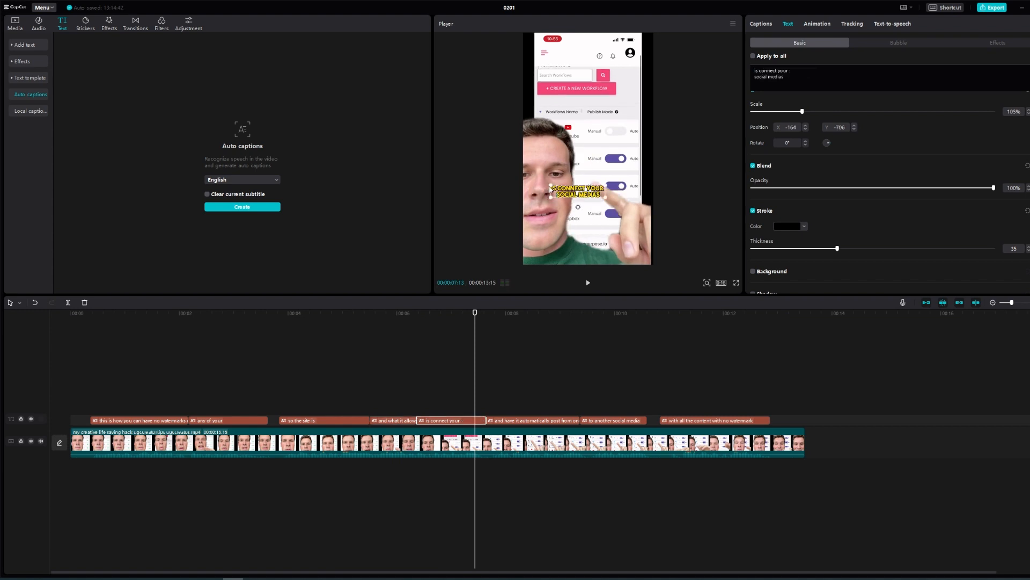
{"action": "left_click_drag", "start_coordinate": [550, 189], "coordinate": [525, 179]}
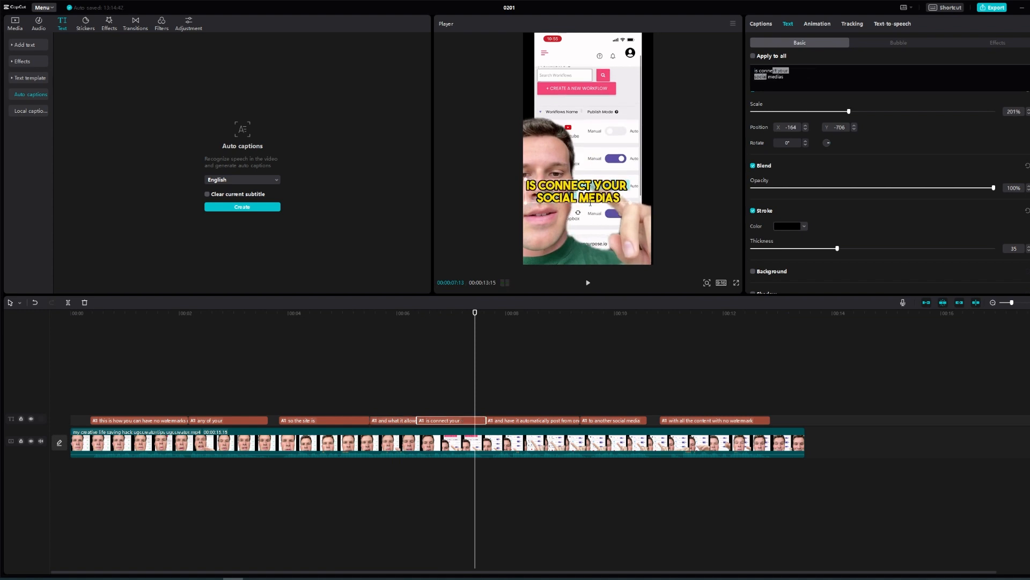
{"action": "left_click", "coordinate": [531, 420]}
Split the last caption, "with all the content with no watermark", at about 00:00:11:28 and keep both parts adjacent on the timeline
{"action": "left_click", "coordinate": [703, 312]}
{"action": "left_click", "coordinate": [696, 312]}
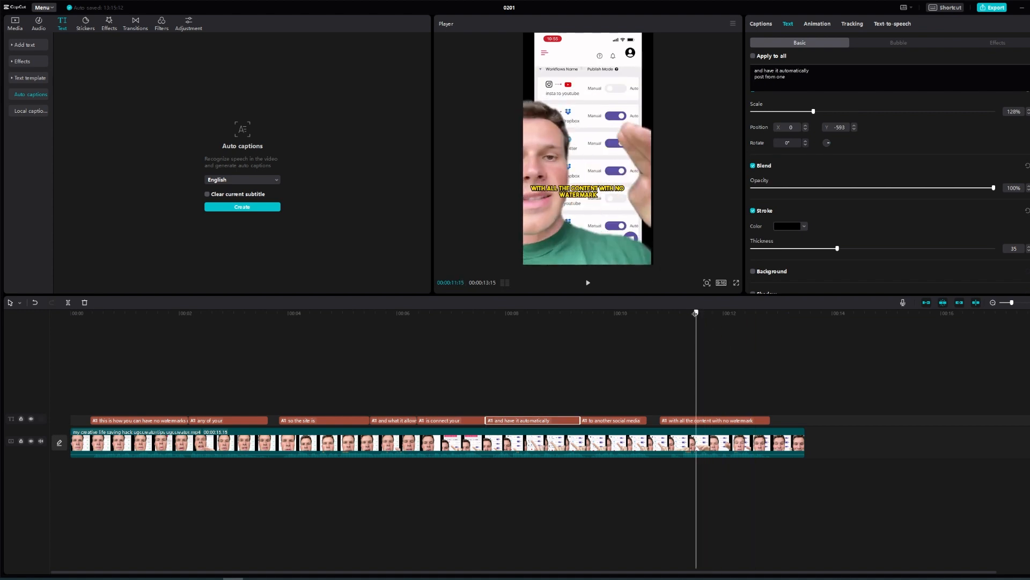
{"action": "left_click_drag", "start_coordinate": [696, 312], "coordinate": [720, 312]}
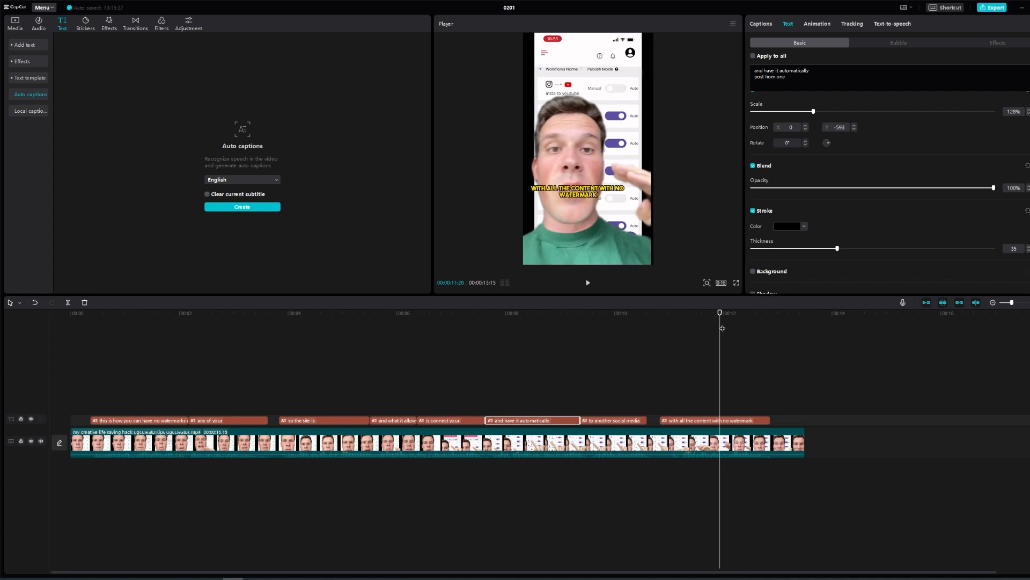
{"action": "left_click", "coordinate": [724, 421]}
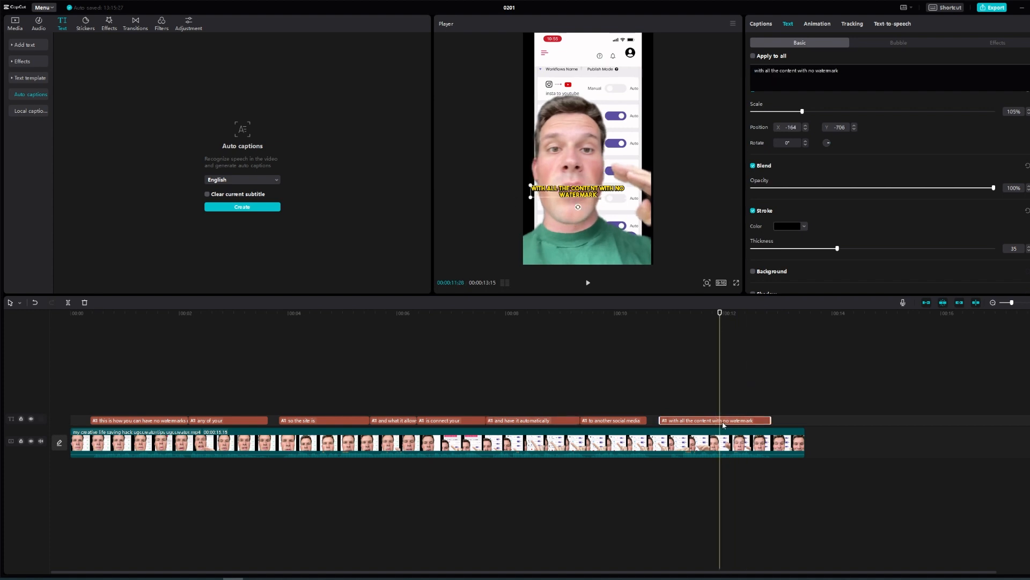
{"action": "key", "text": "ctrl+b"}
{"action": "mouse_move", "coordinate": [734, 421]}
{"action": "left_mouse_down"}
{"action": "mouse_move", "coordinate": [745, 422]}
{"action": "mouse_move", "coordinate": [734, 421]}
{"action": "left_mouse_up"}
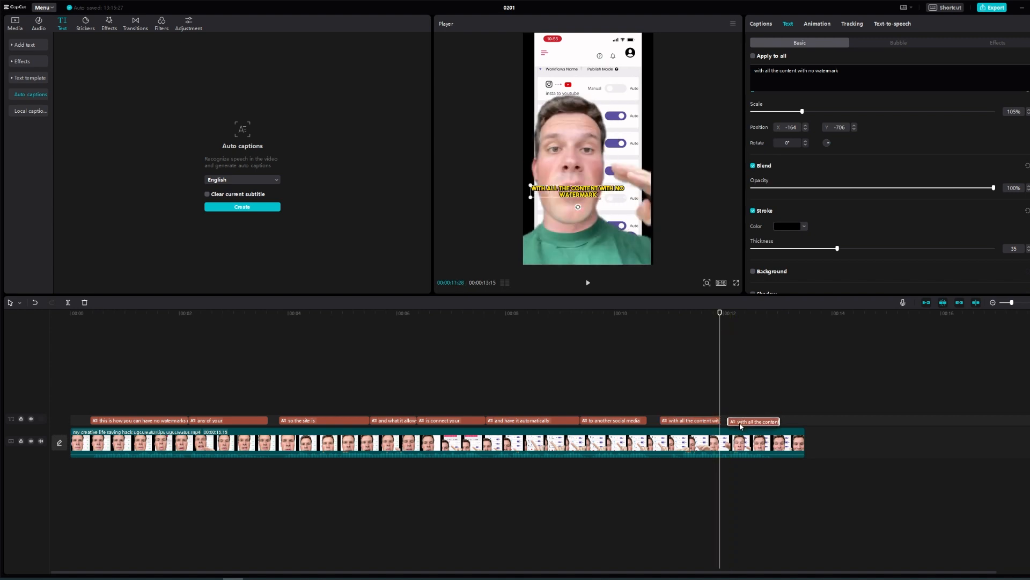
{"action": "left_click", "coordinate": [728, 316]}
{"action": "left_click_drag", "start_coordinate": [728, 318], "coordinate": [720, 316]}
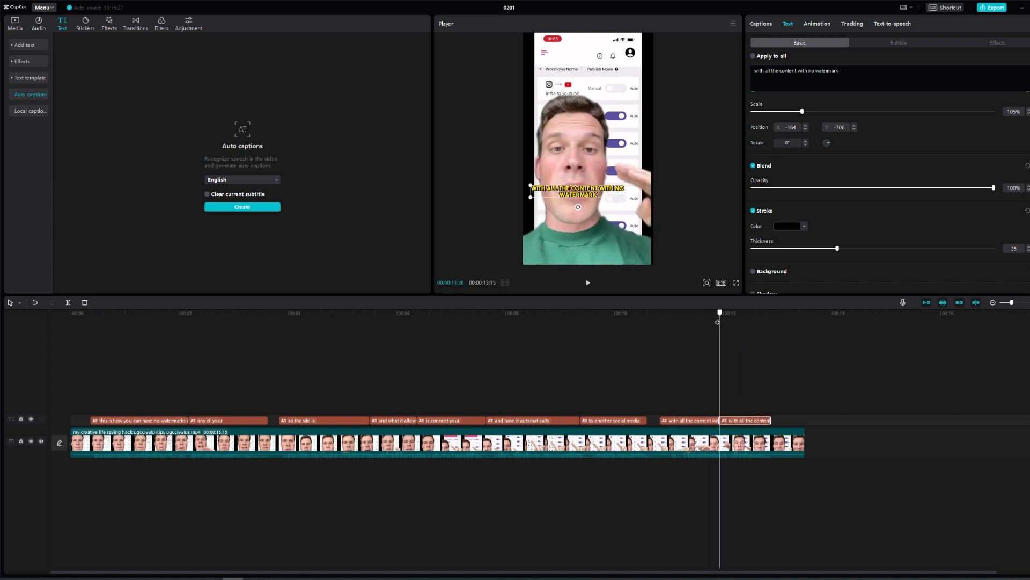
Shorten the text of the split caption's first part to "with all the content"
{"action": "left_click", "coordinate": [715, 420]}
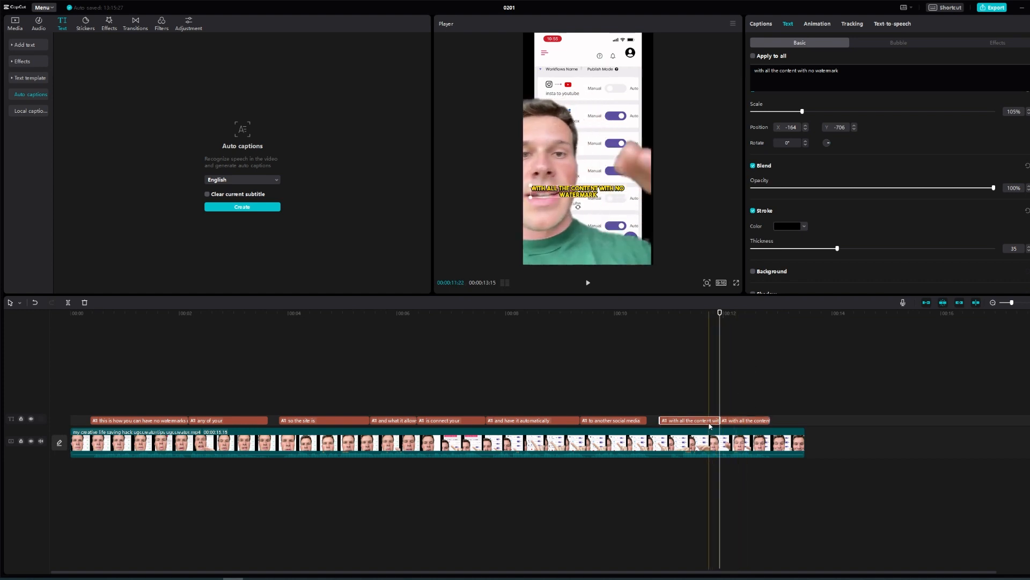
{"action": "left_click", "coordinate": [721, 311]}
{"action": "left_click", "coordinate": [707, 313]}
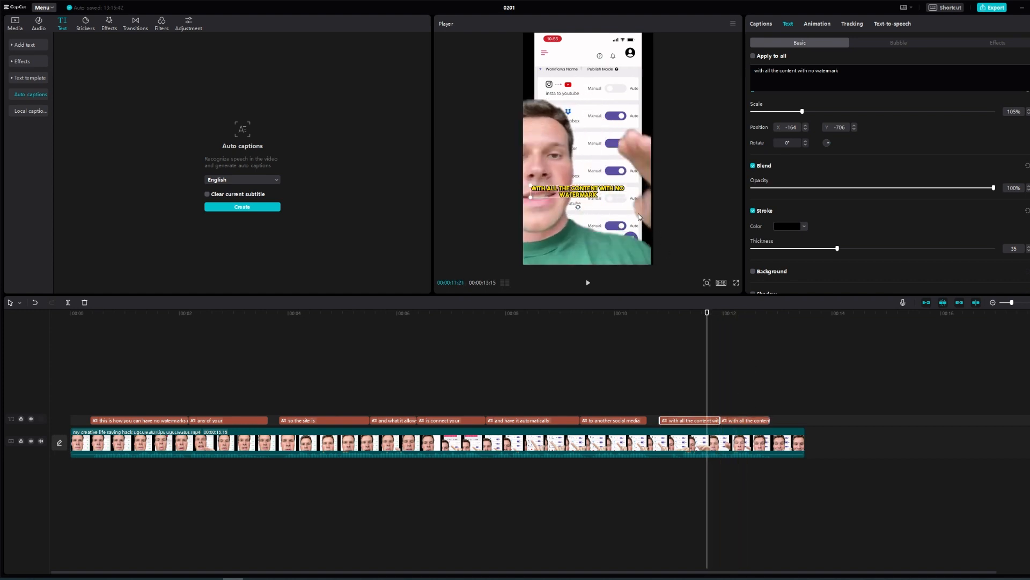
{"action": "double_click", "coordinate": [610, 192]}
{"action": "left_click_drag", "start_coordinate": [600, 188], "coordinate": [606, 194]}
{"action": "key", "text": "BackSpace"}
{"action": "key", "text": "space"}
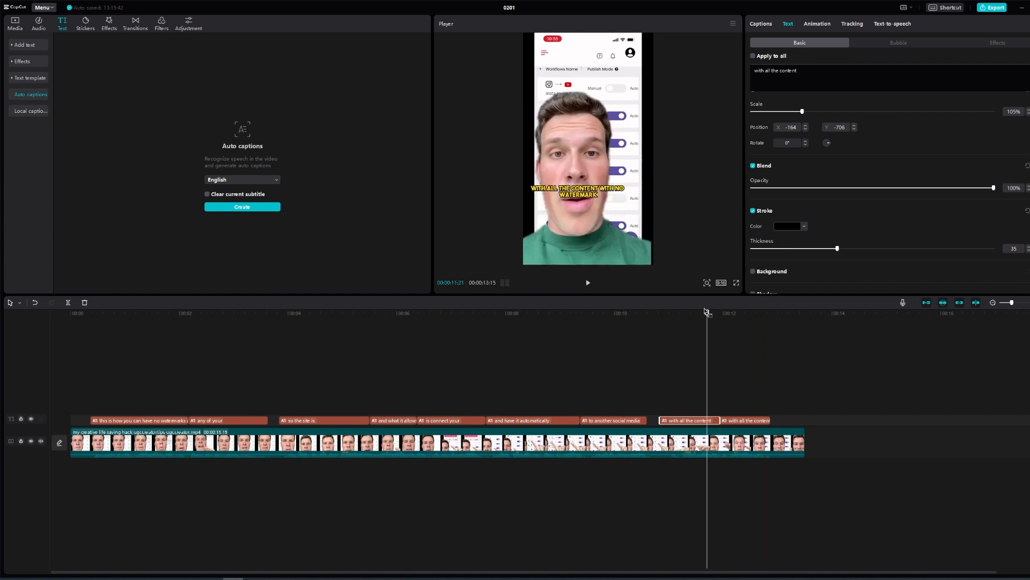
Shorten the text of the split caption's second part to "with no watermark" and play back both parts to check their timing
{"action": "left_click", "coordinate": [750, 421]}
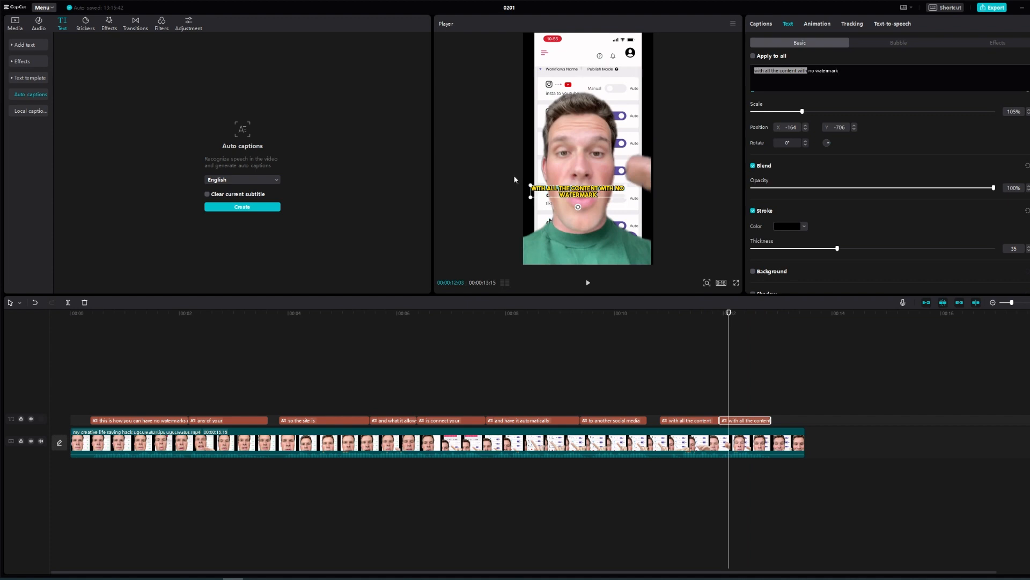
{"action": "key", "text": "ctrl+shift+Left"}
{"action": "key", "text": "BackSpace"}
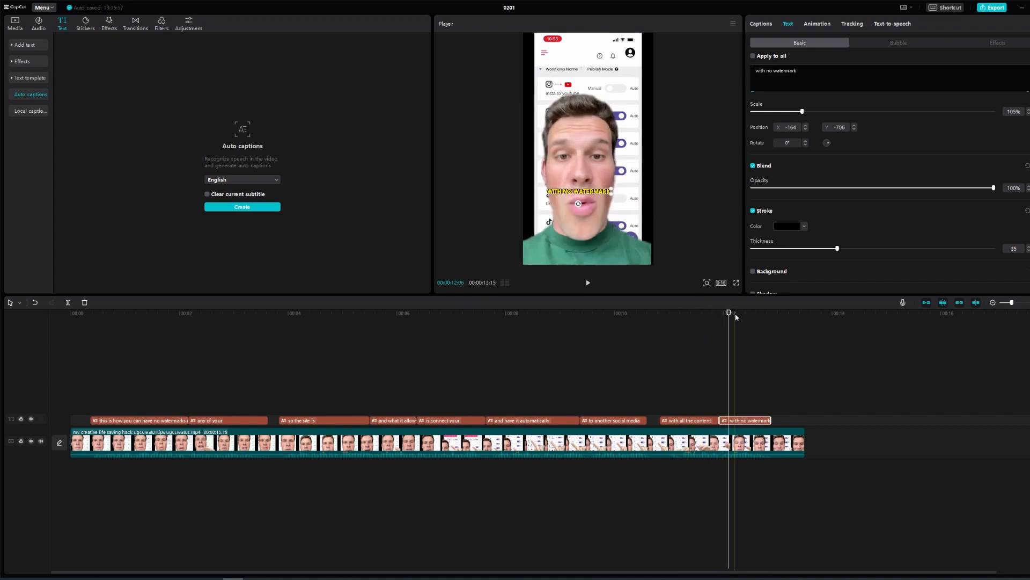
{"action": "left_click", "coordinate": [696, 311]}
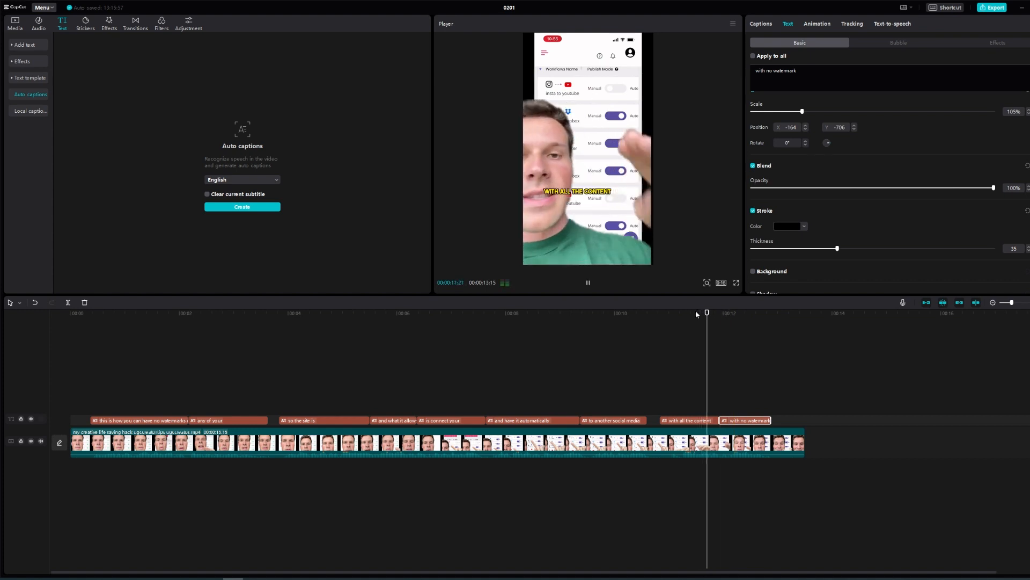
{"action": "left_click", "coordinate": [731, 313]}
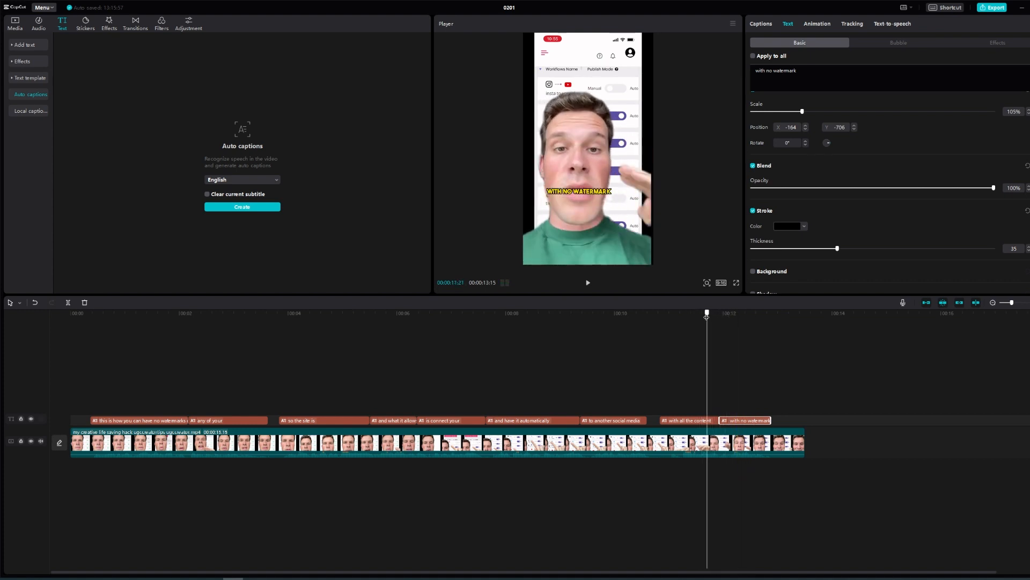
Enlarge the caption "with all the content" to about 168% and move it to about X -41, Y -546
{"action": "left_click", "coordinate": [701, 422]}
{"action": "left_click", "coordinate": [604, 198]}
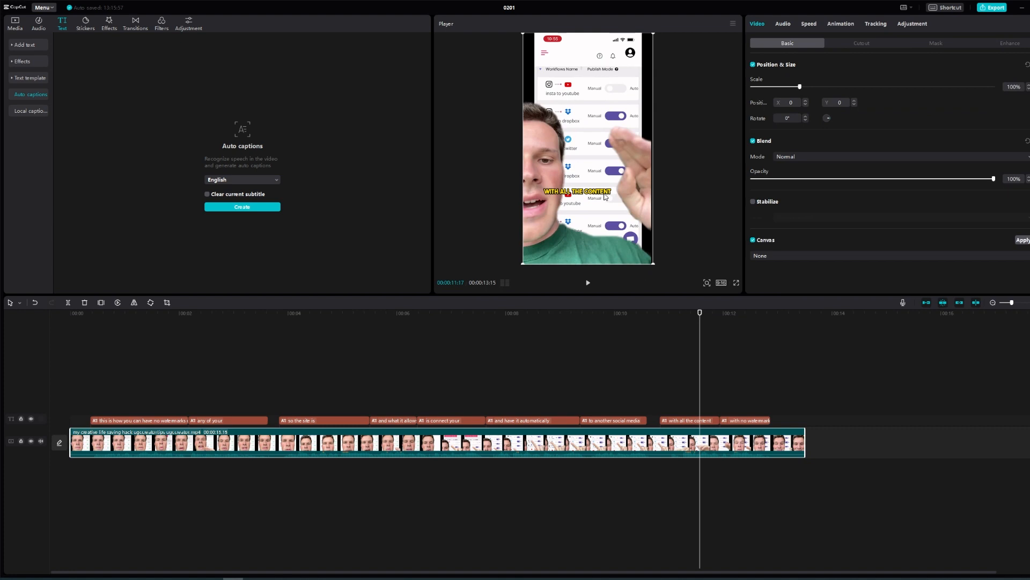
{"action": "left_click", "coordinate": [541, 192]}
{"action": "scroll", "coordinate": [576, 186], "scroll_direction": "up", "scroll_amount": 6}
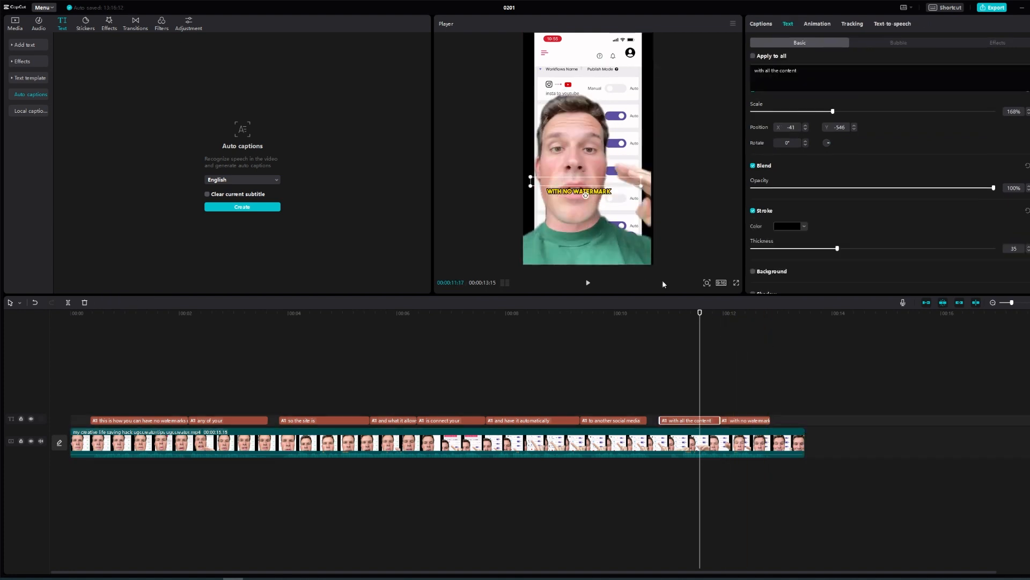
Change the second caption to "on any of your social media videos", start it earlier, and enlarge it to 157%
{"action": "left_click_drag", "start_coordinate": [242, 314], "coordinate": [297, 317]}
{"action": "left_click", "coordinate": [225, 420]}
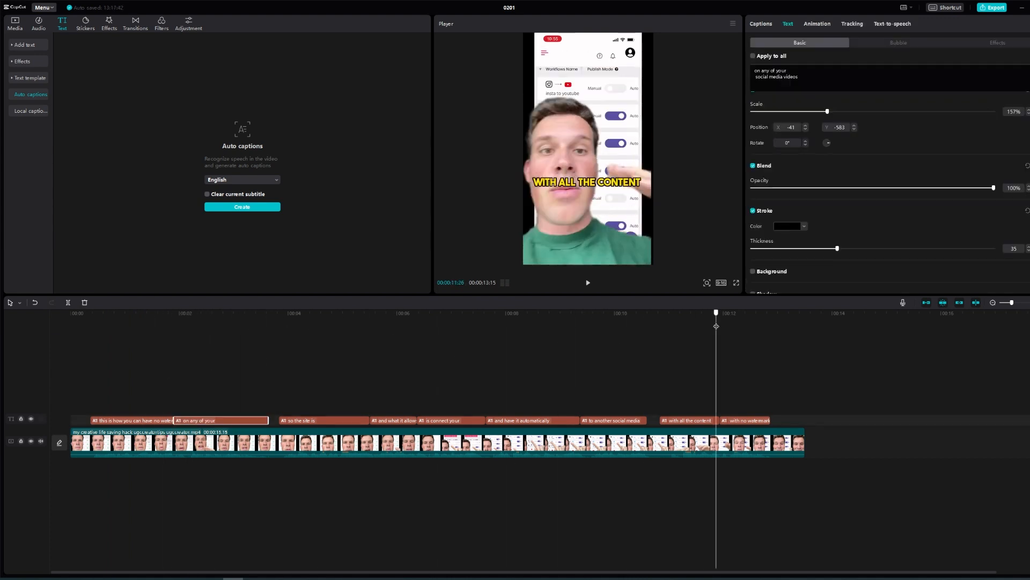
Break the first caption into two lines, "this is how you can have" and "no watermarks"
{"action": "left_click_drag", "start_coordinate": [280, 342], "coordinate": [185, 343]}
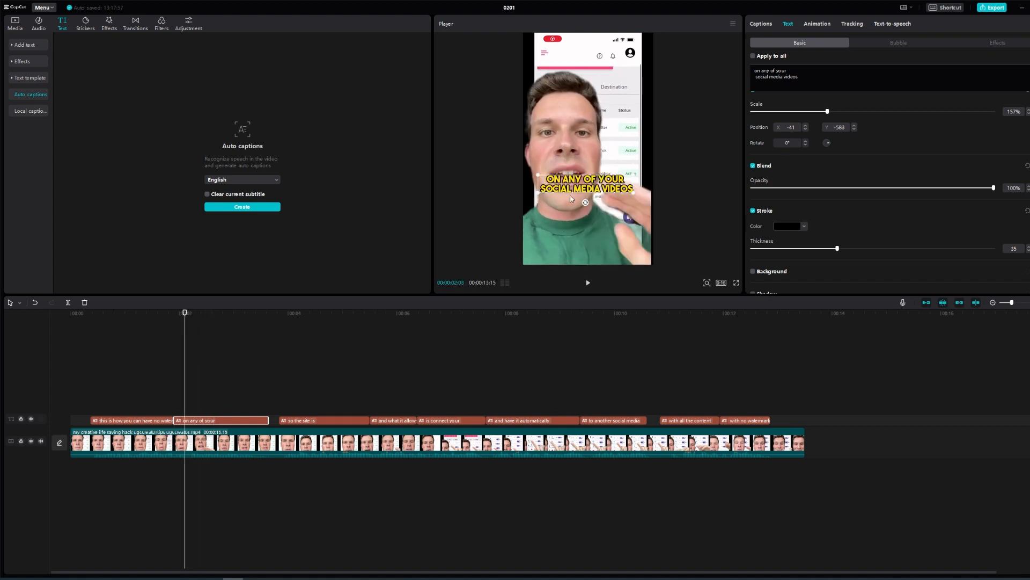
{"action": "left_click", "coordinate": [132, 420]}
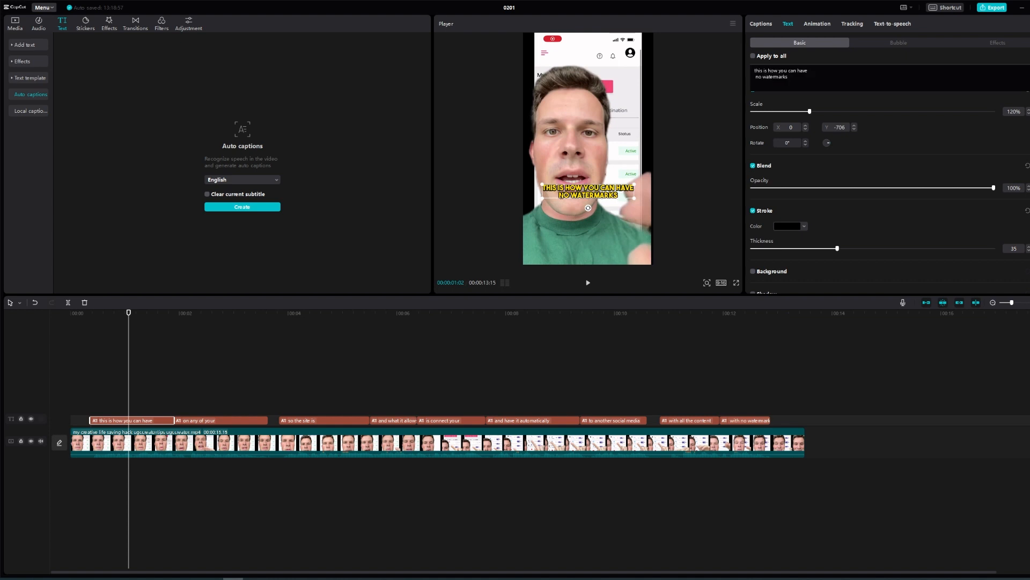
{"action": "left_click_drag", "start_coordinate": [562, 194], "coordinate": [723, 121]}
Try orange and other colours on the words "no watermarks" in the first caption, and settle on white
{"action": "left_click_drag", "start_coordinate": [789, 77], "coordinate": [751, 81]}
{"action": "left_click", "coordinate": [794, 228]}
{"action": "scroll", "coordinate": [799, 215], "scroll_direction": "up", "scroll_amount": 5}
{"action": "left_click", "coordinate": [805, 164]}
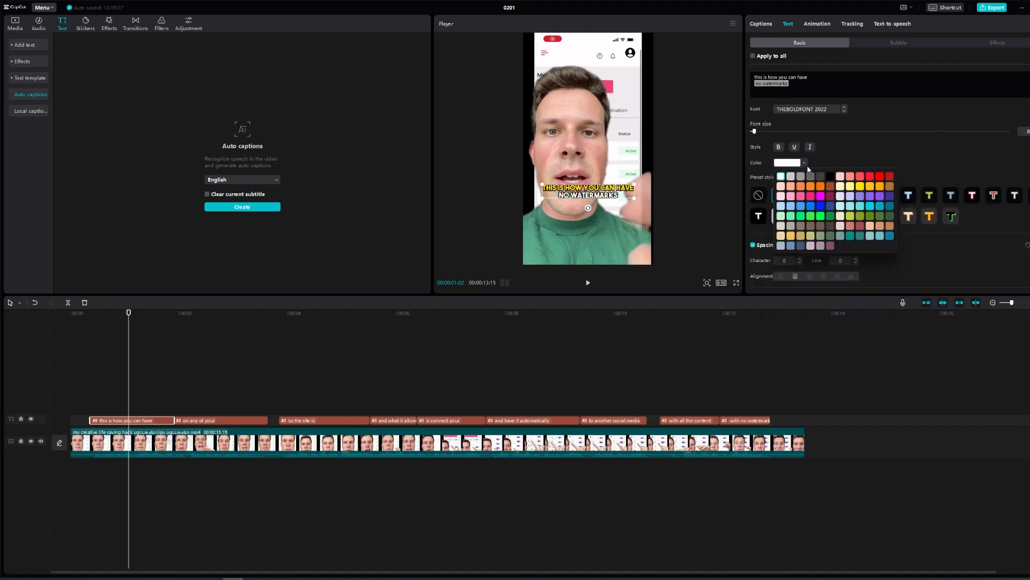
{"action": "left_click", "coordinate": [813, 188]}
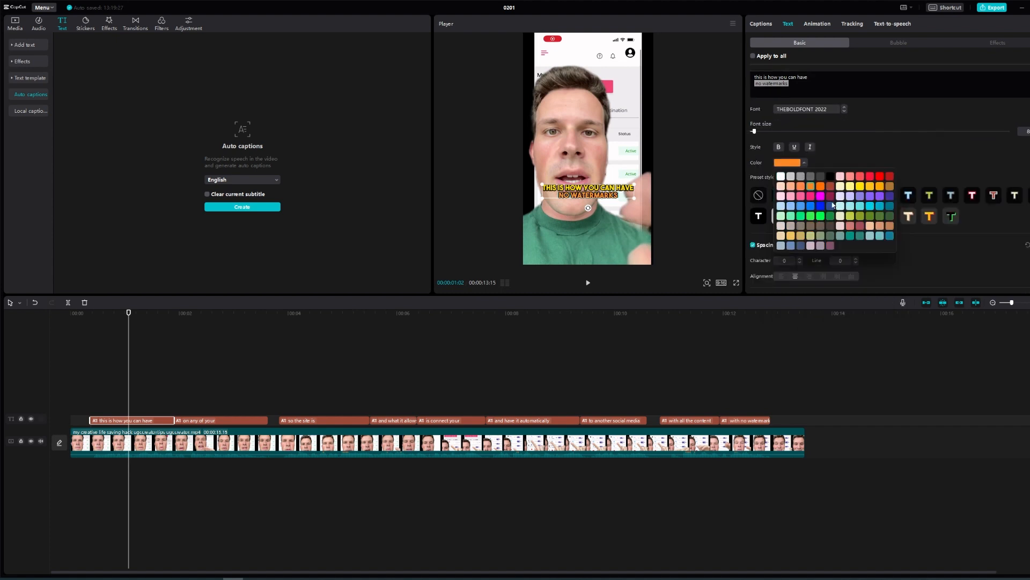
{"action": "left_click", "coordinate": [866, 199]}
{"action": "left_click", "coordinate": [864, 216]}
{"action": "left_click", "coordinate": [781, 177]}
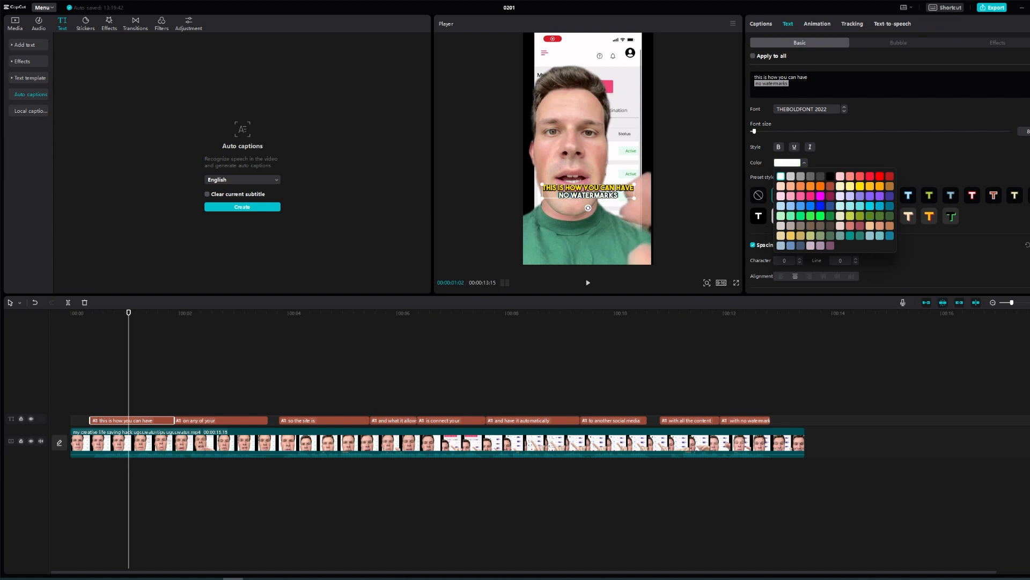
Try an olive green colour on the word "you" in the first caption
{"action": "left_click", "coordinate": [790, 84]}
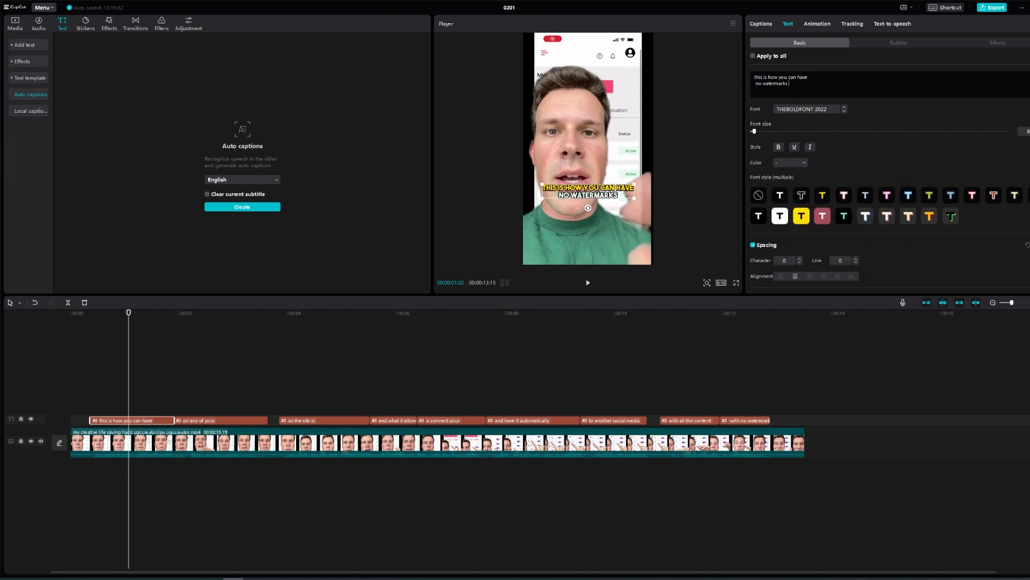
{"action": "double_click", "coordinate": [784, 77]}
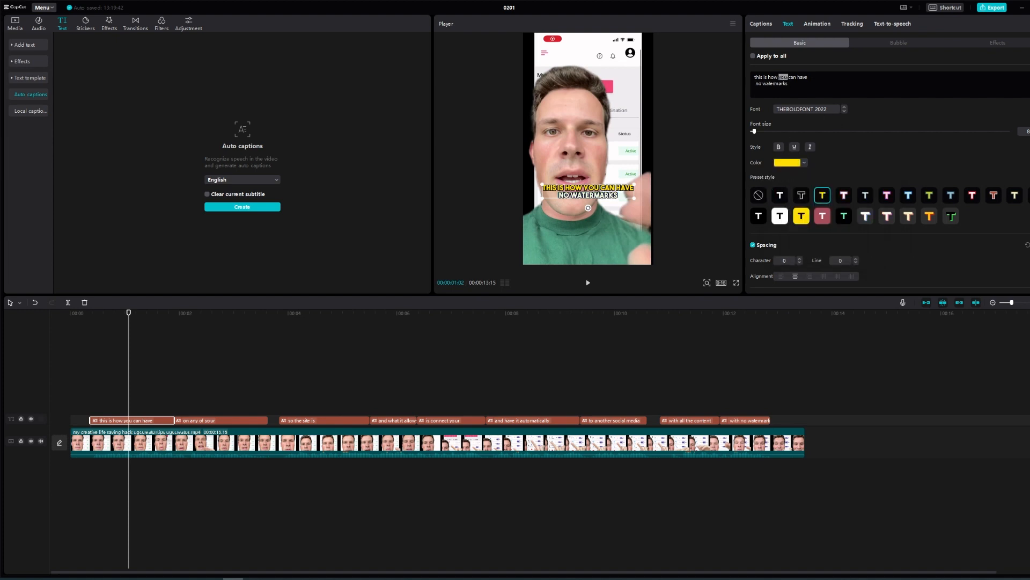
{"action": "left_click", "coordinate": [804, 163]}
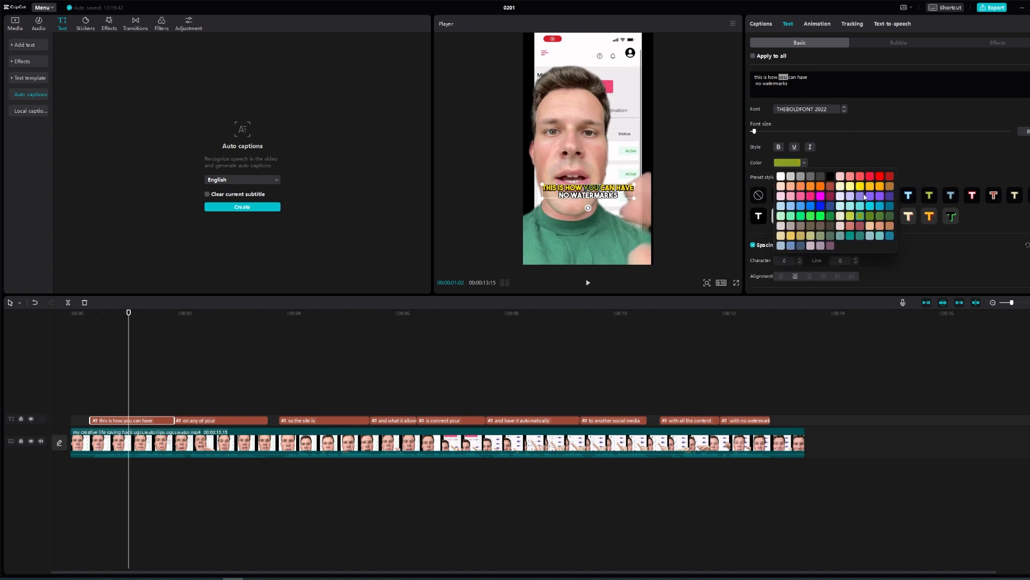
Split the first caption at about 00:00:01:02 and, in its second part, colour "this is how you can have" white and "no watermarks" yellow
{"action": "left_click", "coordinate": [123, 316]}
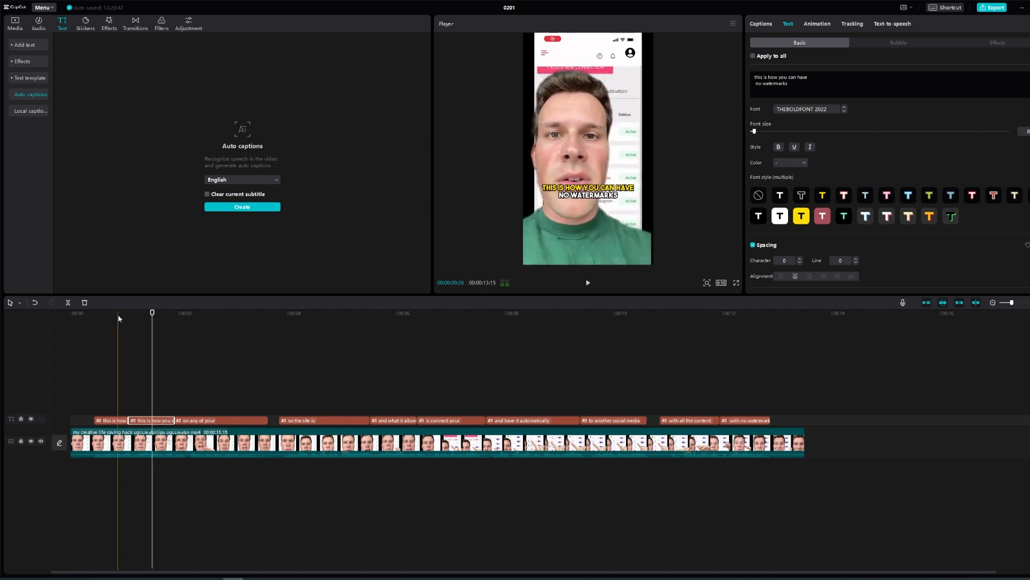
{"action": "left_click", "coordinate": [790, 162]}
{"action": "left_click_drag", "start_coordinate": [797, 77], "coordinate": [754, 77]}
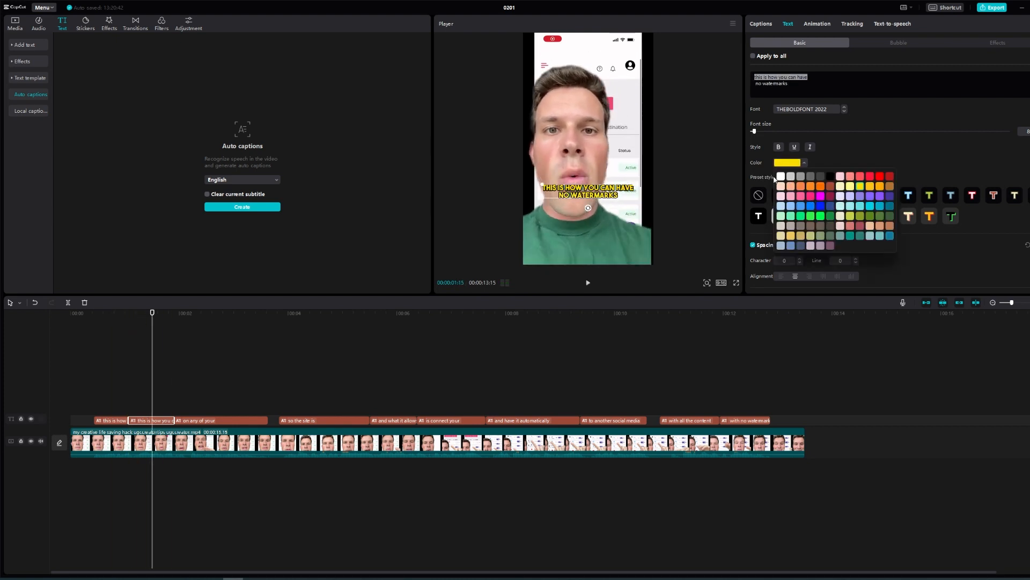
{"action": "left_click", "coordinate": [781, 177]}
Play back the two parts of the first caption to check the timing of the colour switch
{"action": "left_click", "coordinate": [150, 319]}
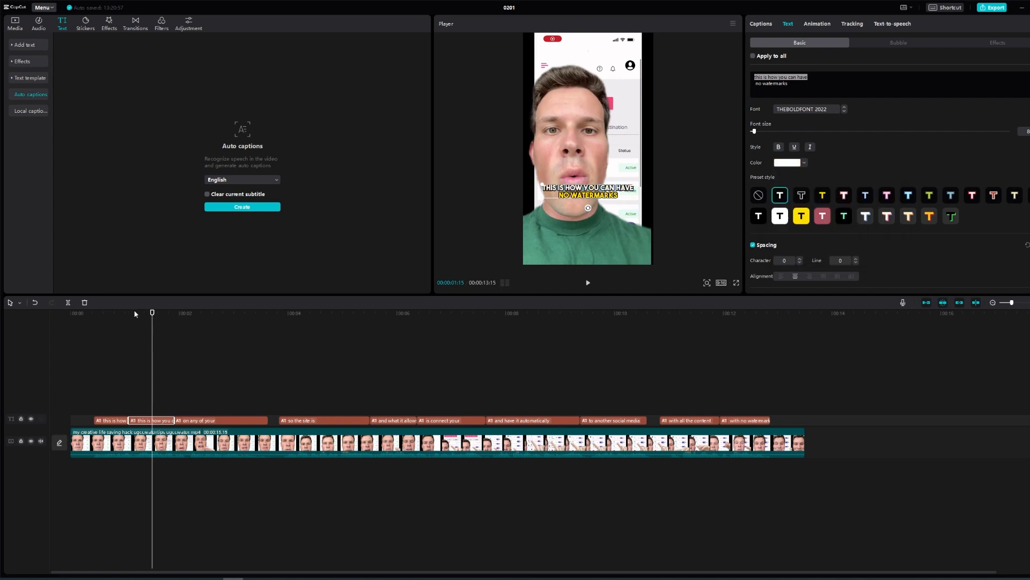
{"action": "left_click", "coordinate": [144, 313]}
{"action": "key", "text": "space"}
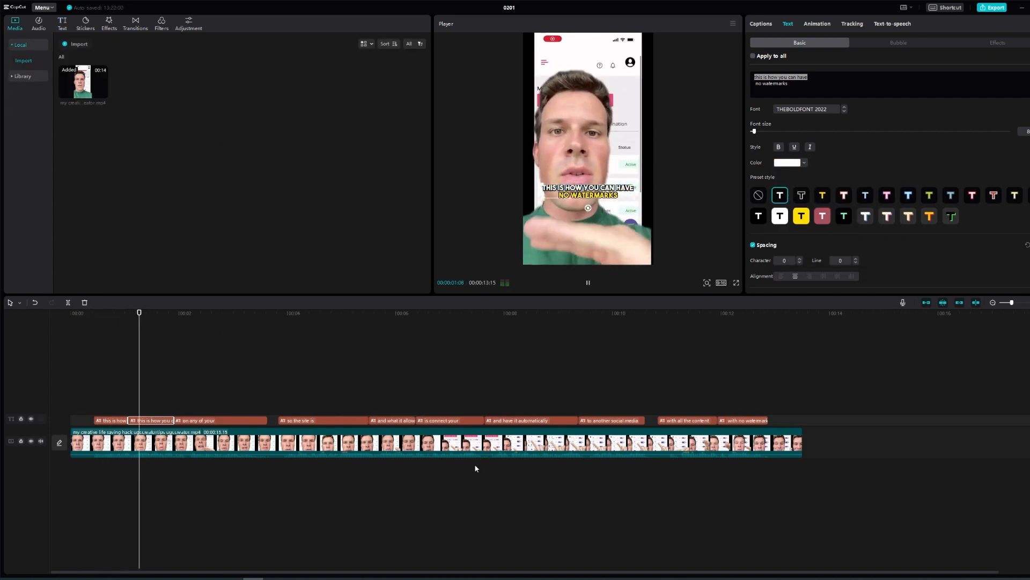
{"action": "left_click", "coordinate": [475, 464]}
{"action": "left_click", "coordinate": [262, 322]}
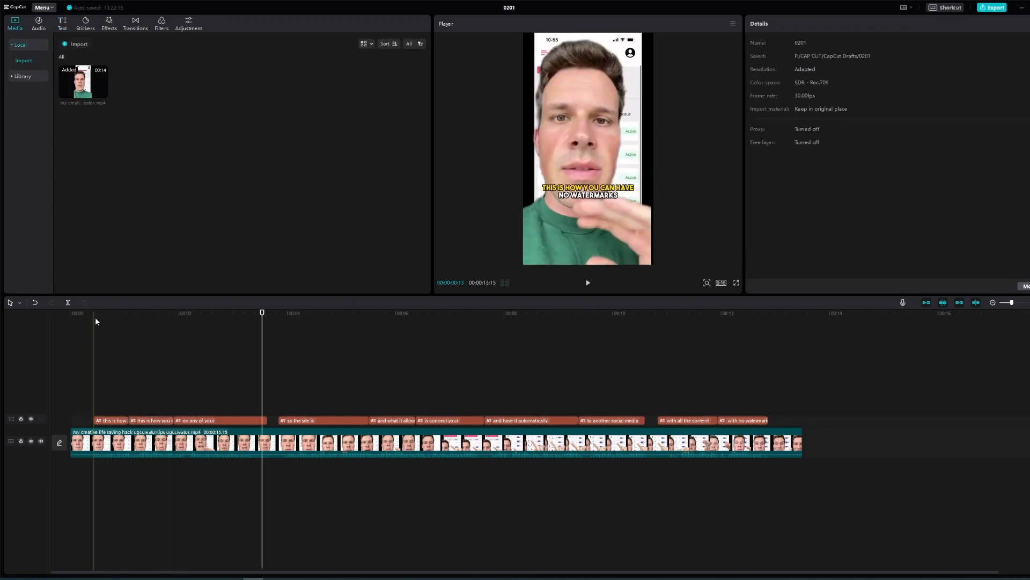
{"action": "left_click", "coordinate": [109, 319]}
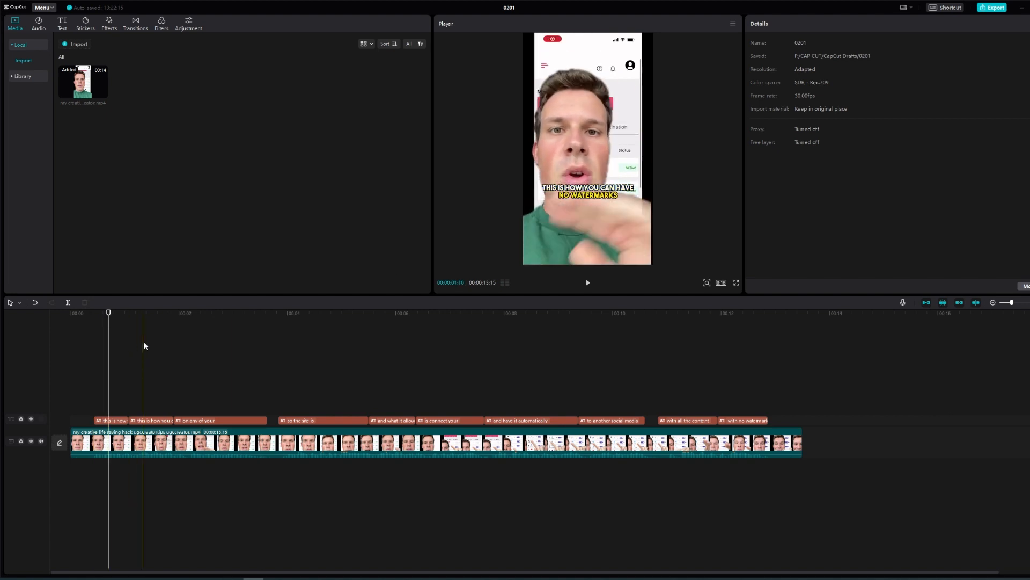
Colour the word "any" red in the caption "on any of your social media videos" and play it back
{"action": "left_click", "coordinate": [185, 322]}
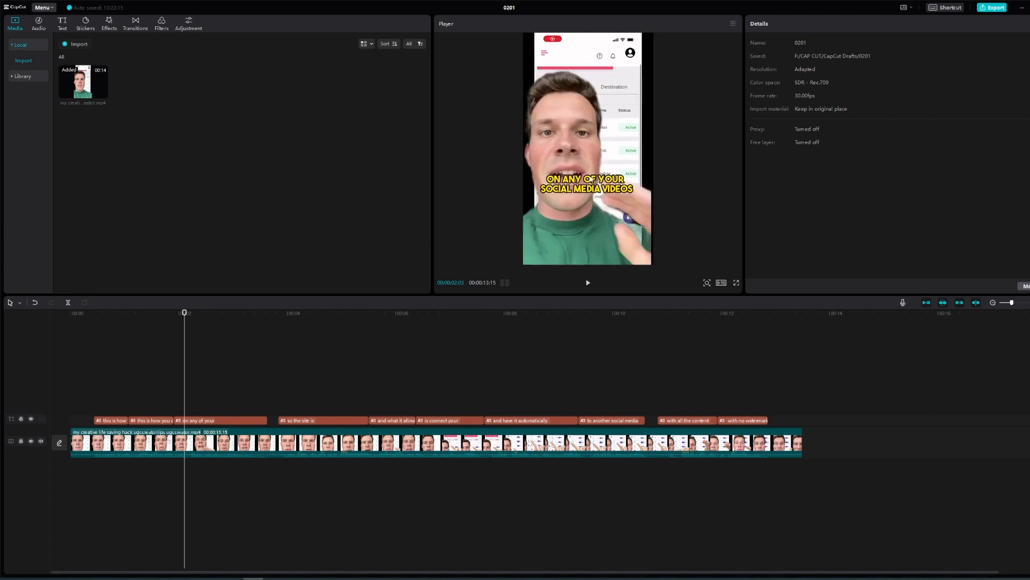
{"action": "left_click", "coordinate": [575, 186]}
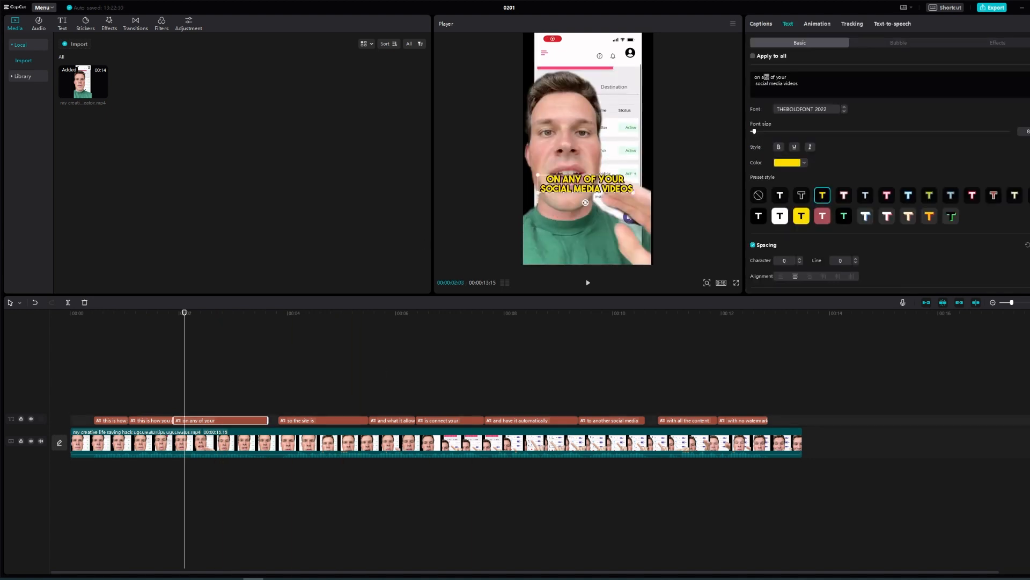
{"action": "left_click", "coordinate": [805, 163]}
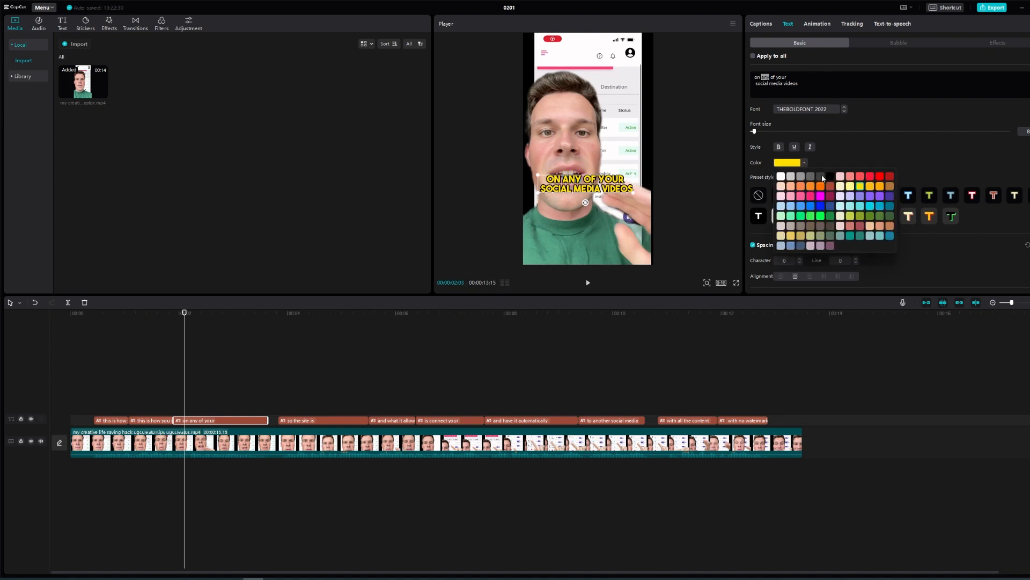
{"action": "left_click", "coordinate": [870, 177]}
{"action": "left_click", "coordinate": [145, 340]}
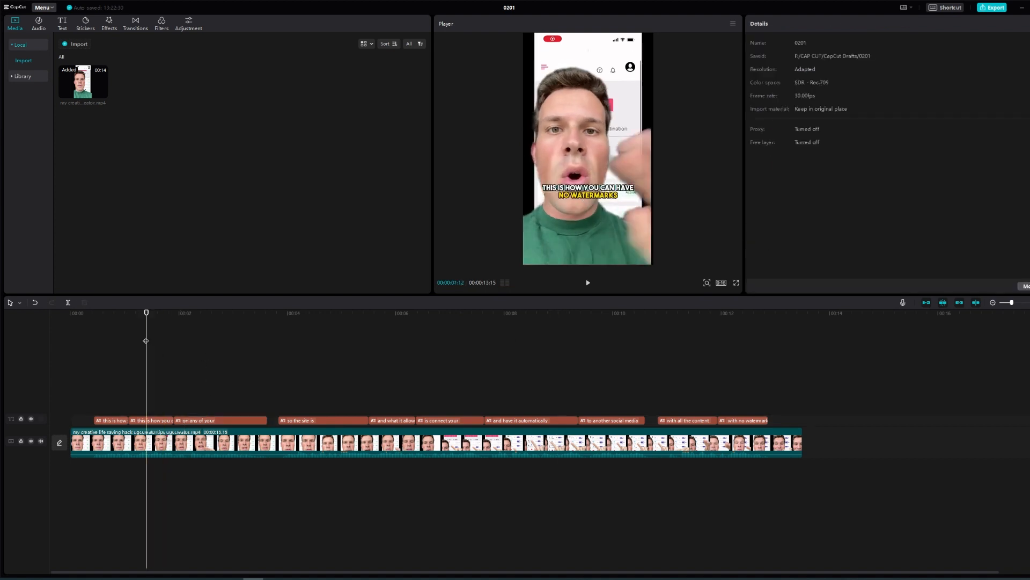
{"action": "key", "text": "space"}
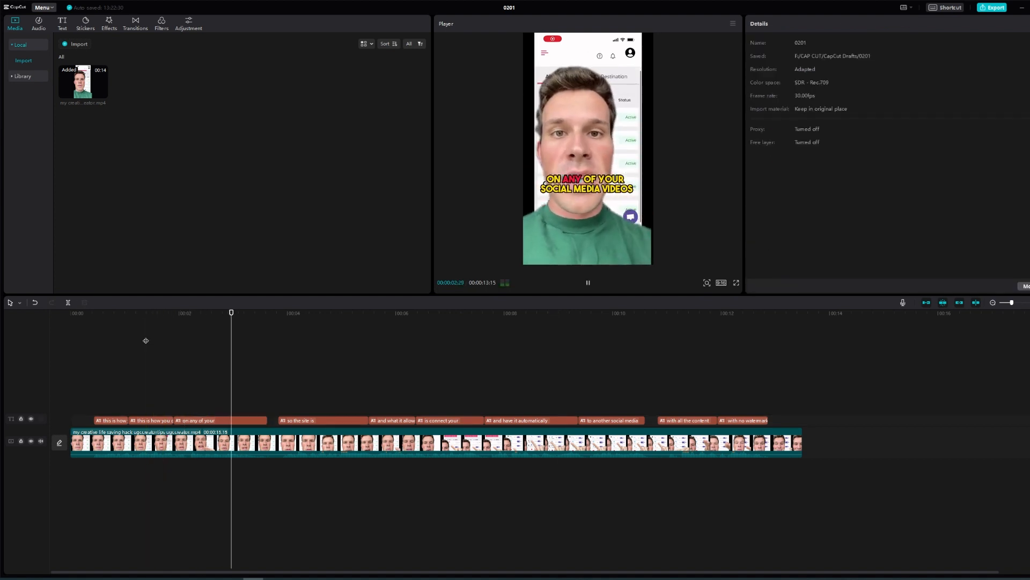
{"action": "key", "text": "space"}
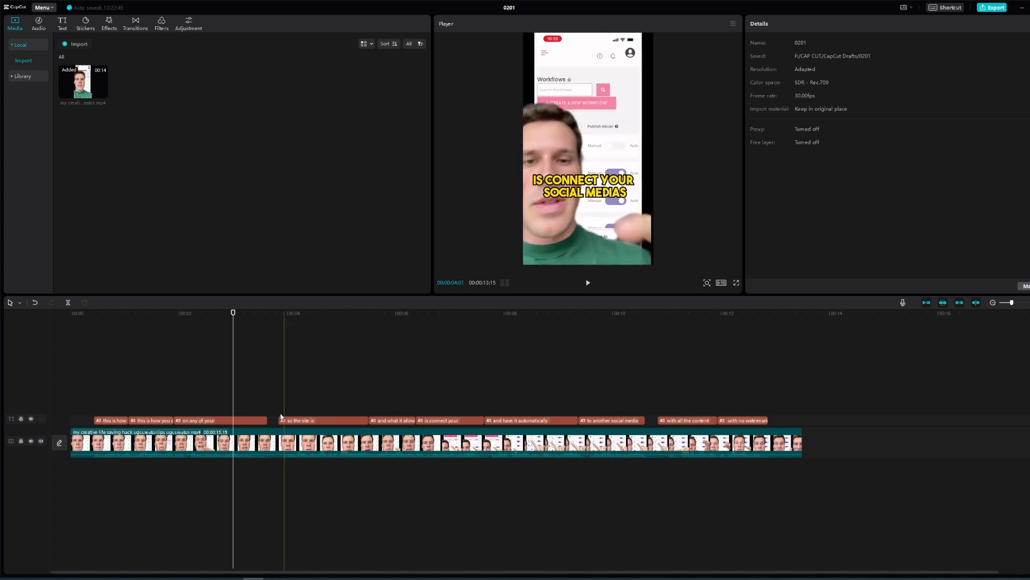
Colour the words "social media" green in the same caption and play it back
{"action": "left_click", "coordinate": [241, 420]}
{"action": "left_click_drag", "start_coordinate": [756, 83], "coordinate": [783, 84]}
{"action": "left_click", "coordinate": [805, 163]}
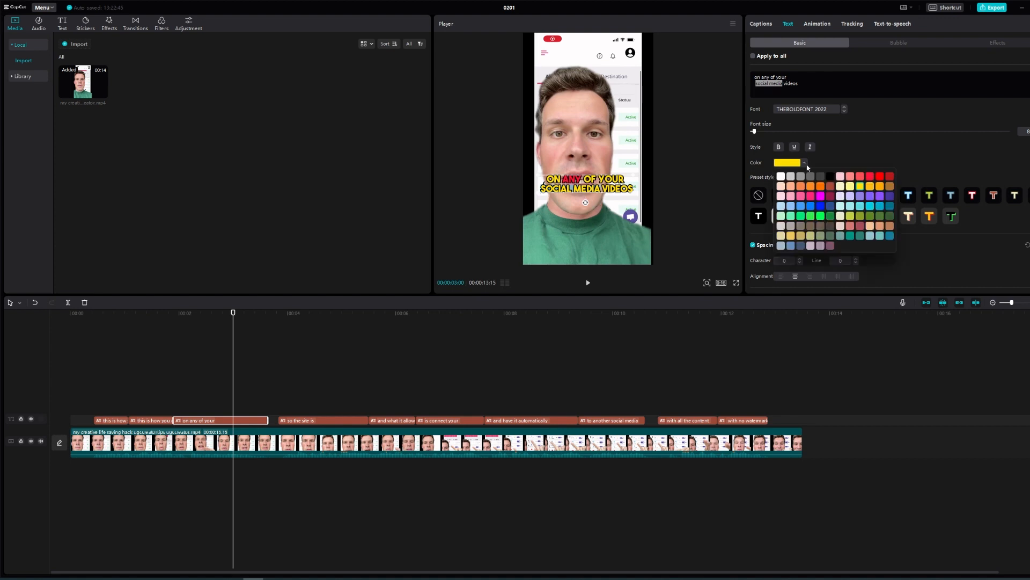
{"action": "left_click", "coordinate": [812, 217]}
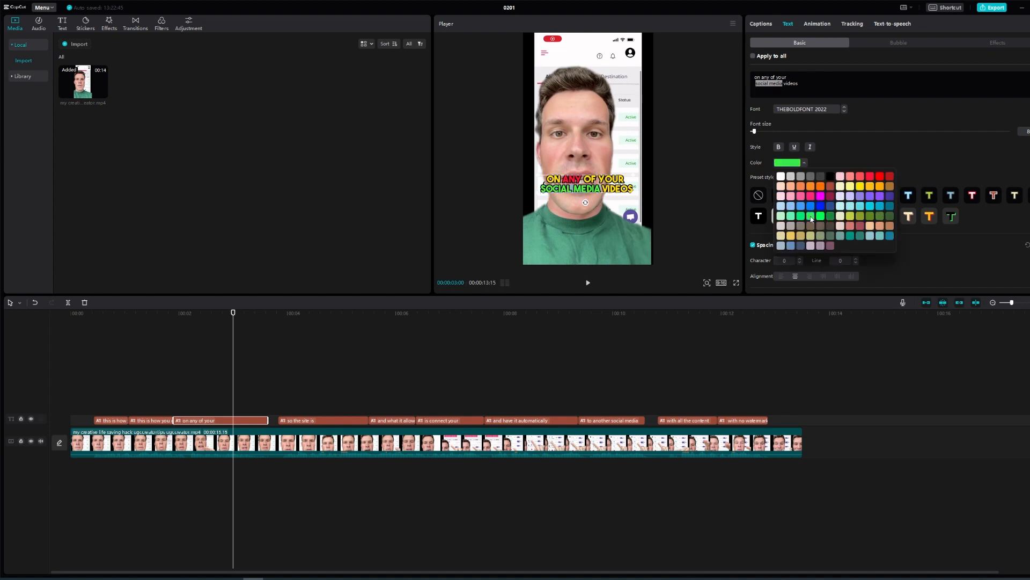
{"action": "left_click", "coordinate": [153, 314]}
{"action": "key", "text": "space"}
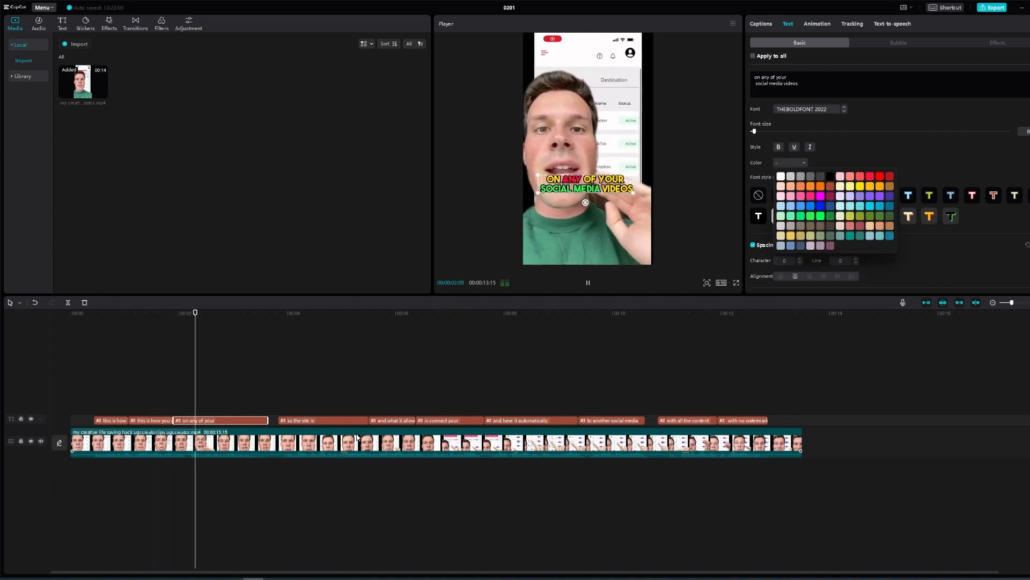
{"action": "left_click", "coordinate": [428, 465]}
{"action": "left_click", "coordinate": [159, 320]}
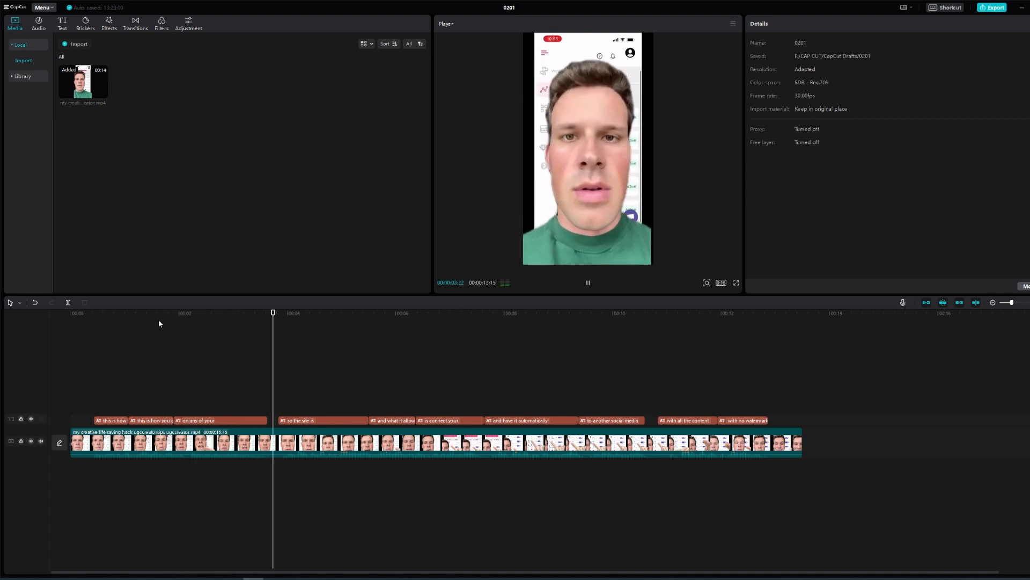
Split the caption "so the site is called repurposed.io" at about 00:00:04:13 and colour "called repurposed.io" white in its first part
{"action": "left_click", "coordinate": [344, 421]}
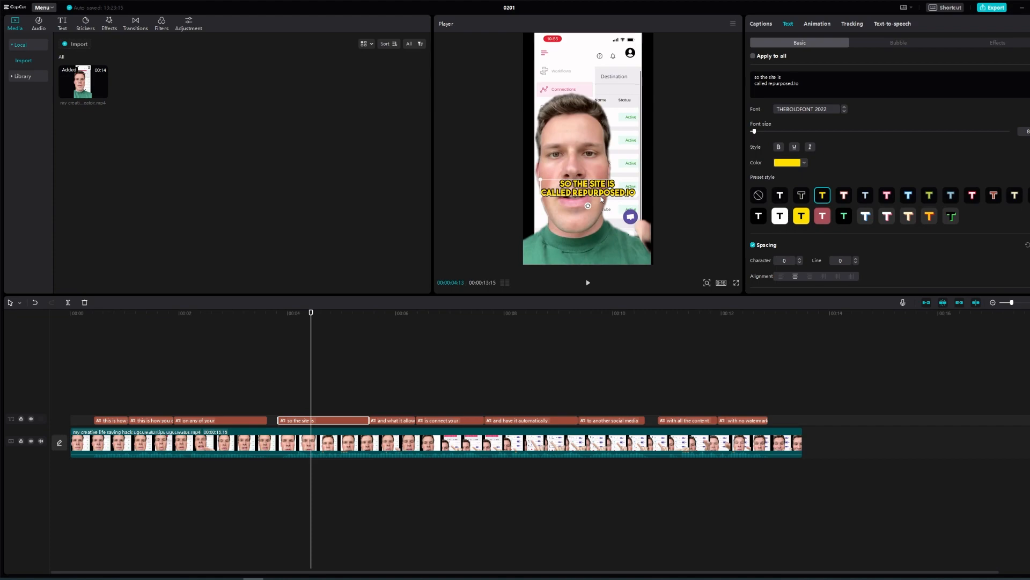
{"action": "key", "text": "ctrl+b"}
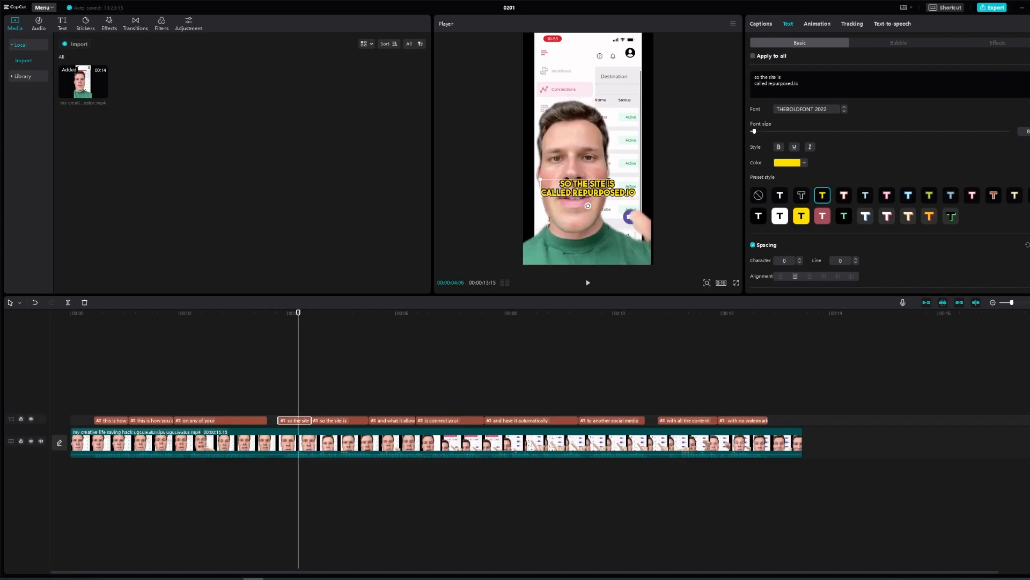
{"action": "left_click_drag", "start_coordinate": [754, 83], "coordinate": [797, 83]}
{"action": "left_click", "coordinate": [803, 162]}
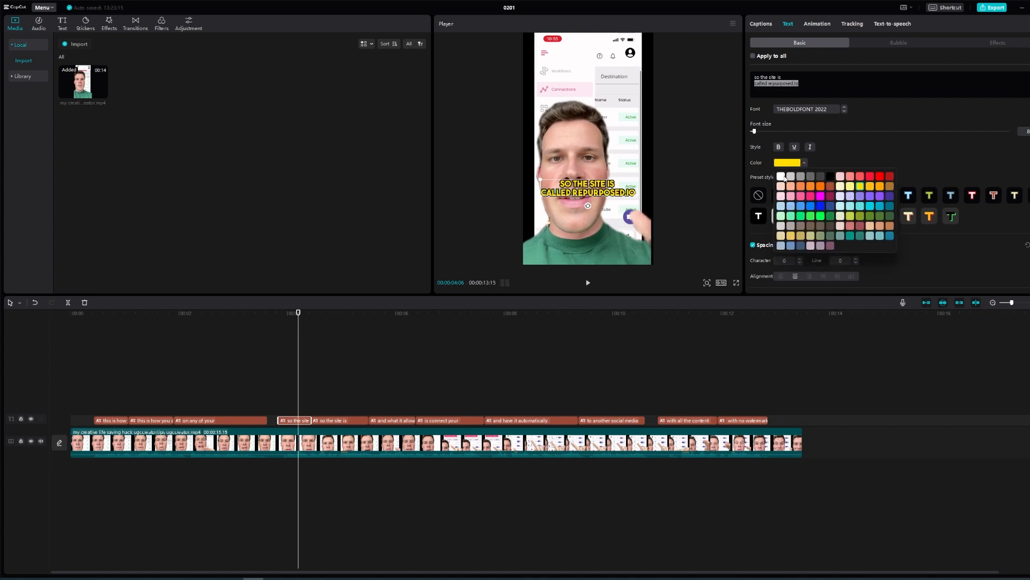
Colour "so the site is" white in the second part of the split caption and play back both parts
{"action": "left_click_drag", "start_coordinate": [259, 379], "coordinate": [326, 403]}
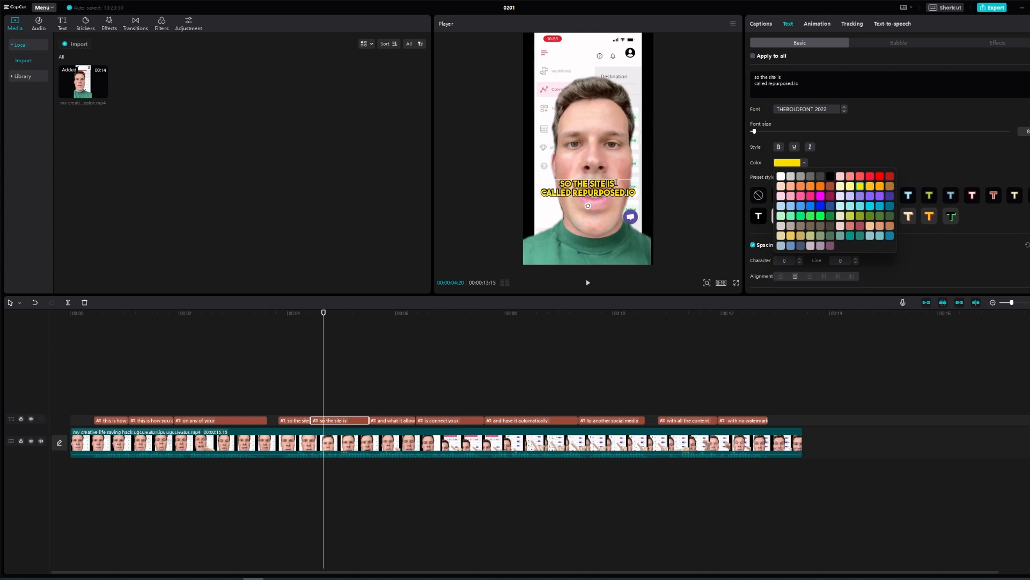
{"action": "key", "text": "shift+Home"}
{"action": "left_click", "coordinate": [782, 177]}
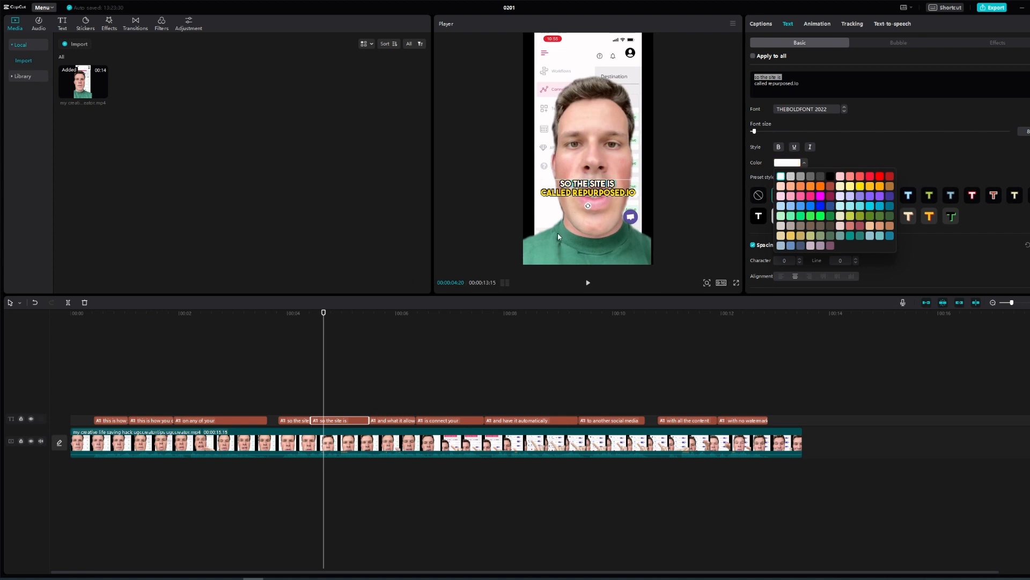
{"action": "left_click", "coordinate": [303, 336]}
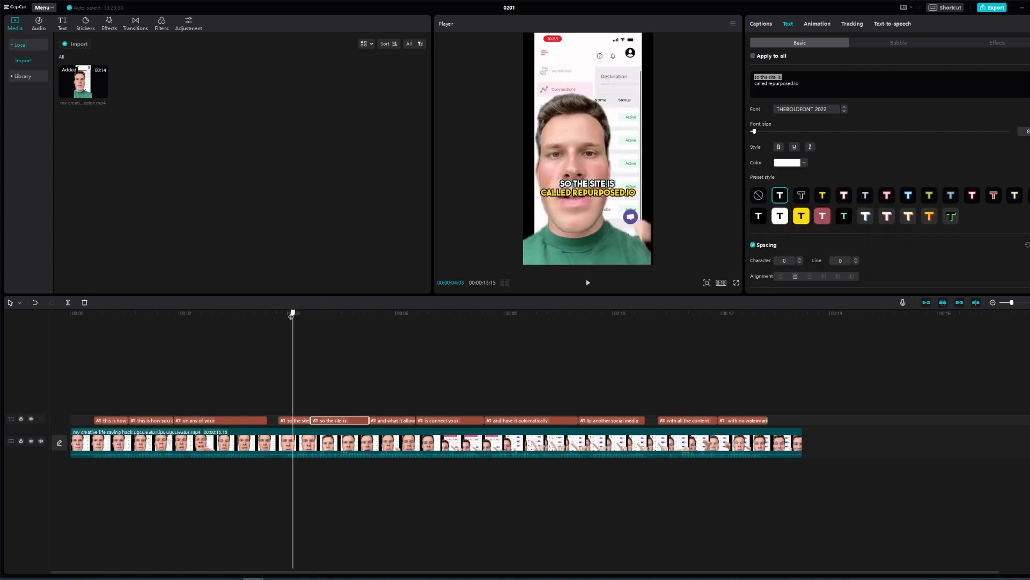
{"action": "key", "text": "space"}
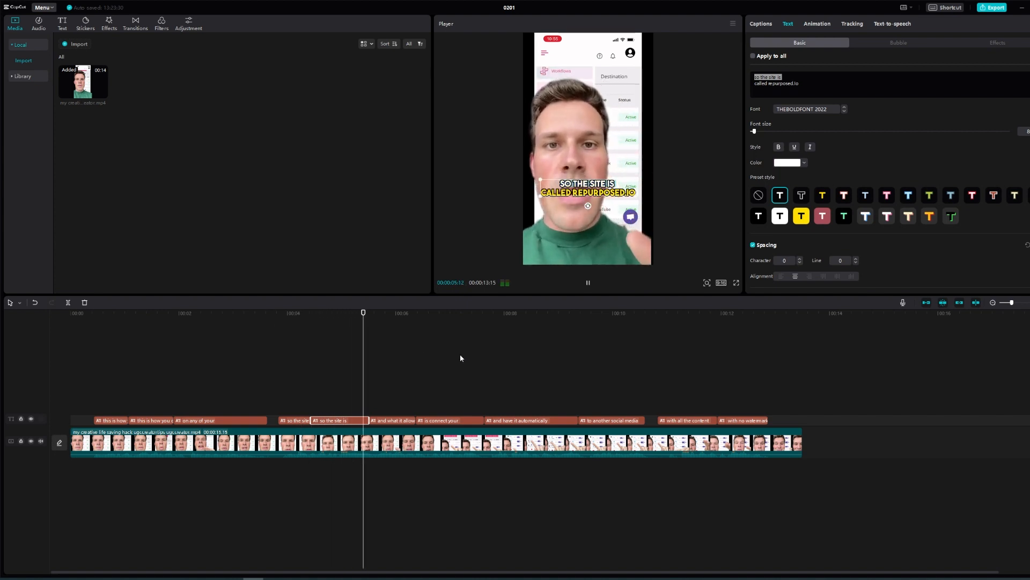
Tilt the caption "and what it allows you to do" to -7°, enlarge it to 170% and reposition it to X 62, Y -570
{"action": "left_click_drag", "start_coordinate": [232, 352], "coordinate": [378, 315]}
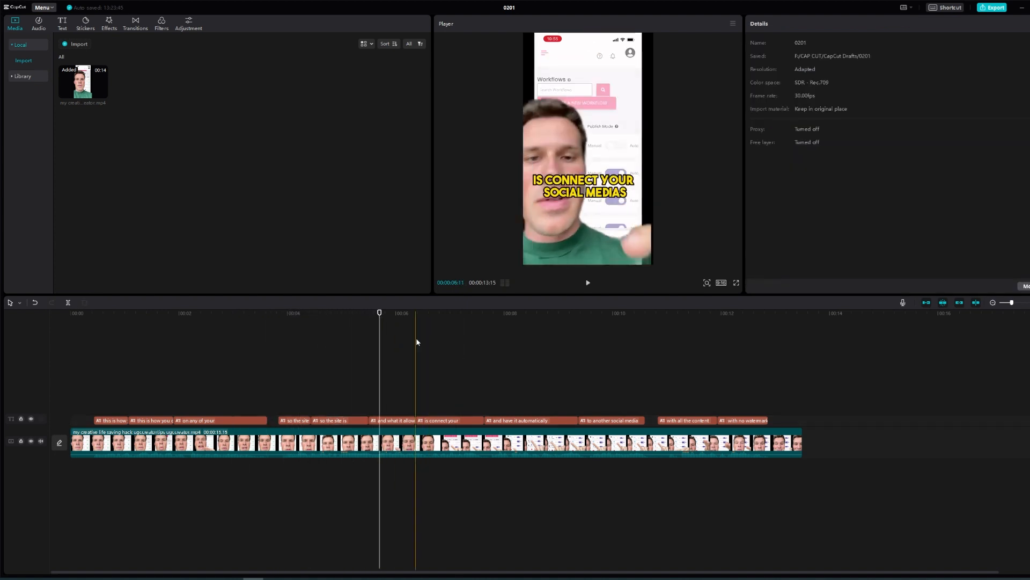
{"action": "left_click", "coordinate": [395, 420]}
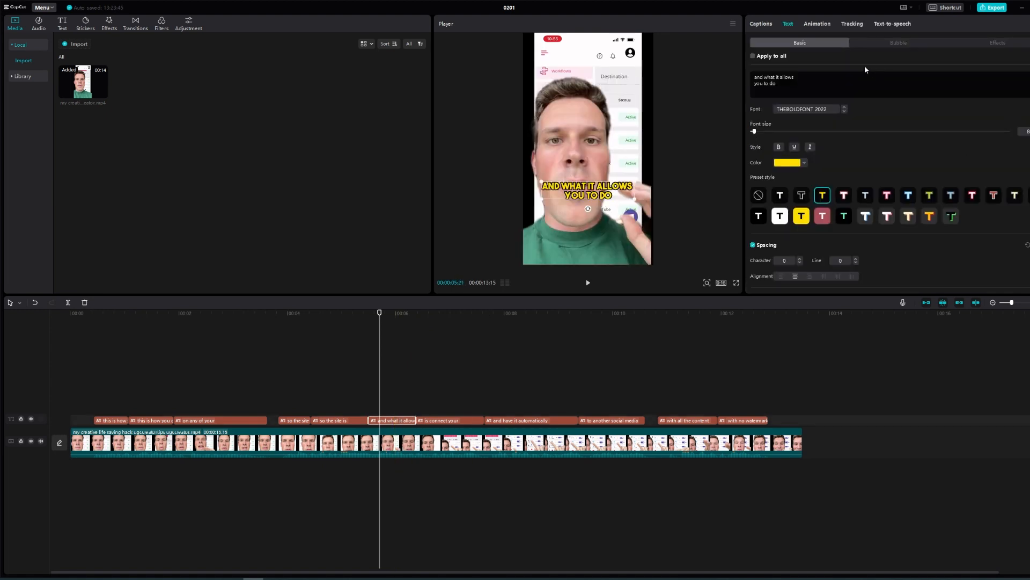
{"action": "scroll", "coordinate": [809, 226], "scroll_direction": "down", "scroll_amount": 5}
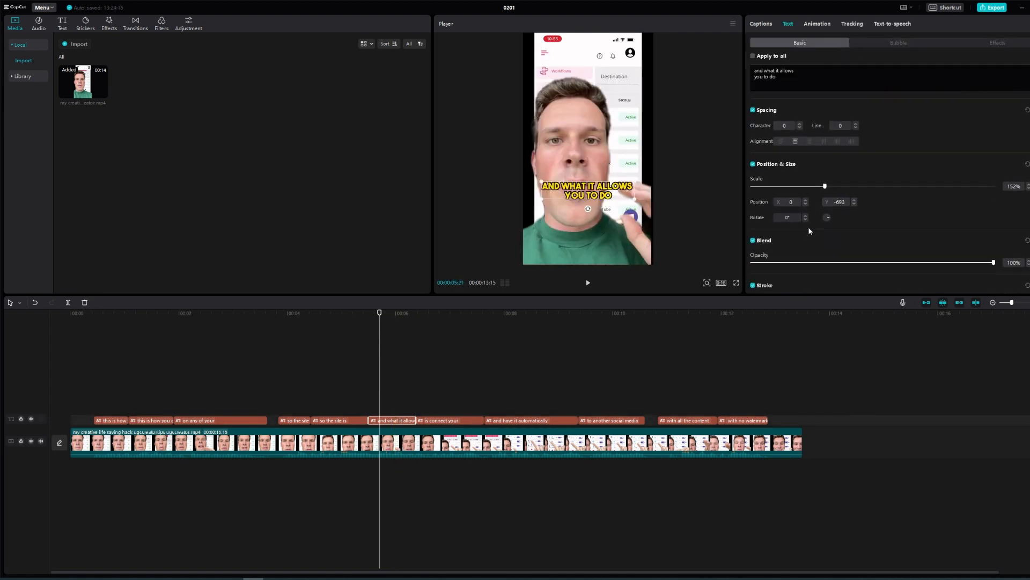
{"action": "scroll", "coordinate": [810, 230], "scroll_direction": "down", "scroll_amount": 2}
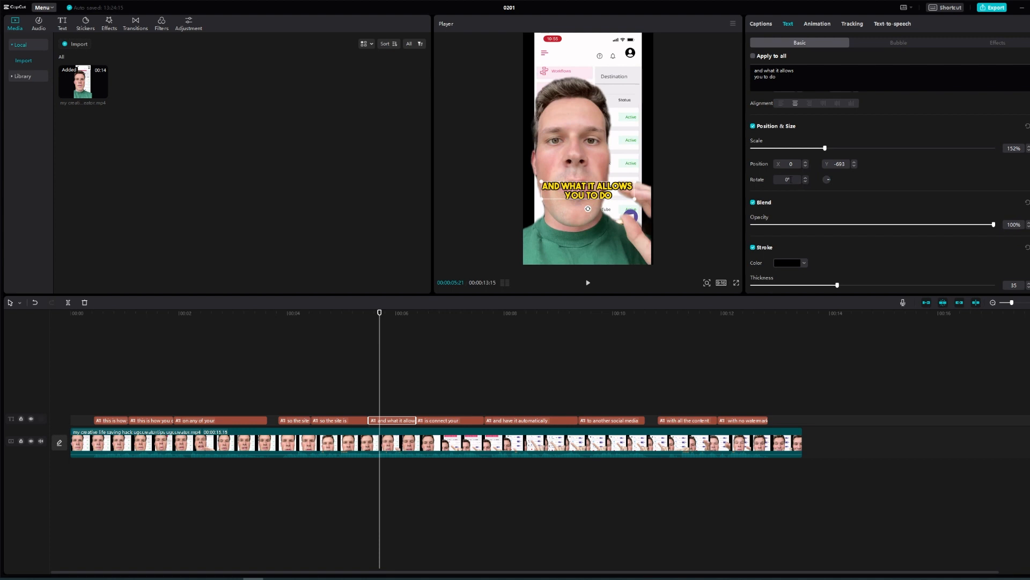
{"action": "left_click_drag", "start_coordinate": [828, 182], "coordinate": [834, 181]}
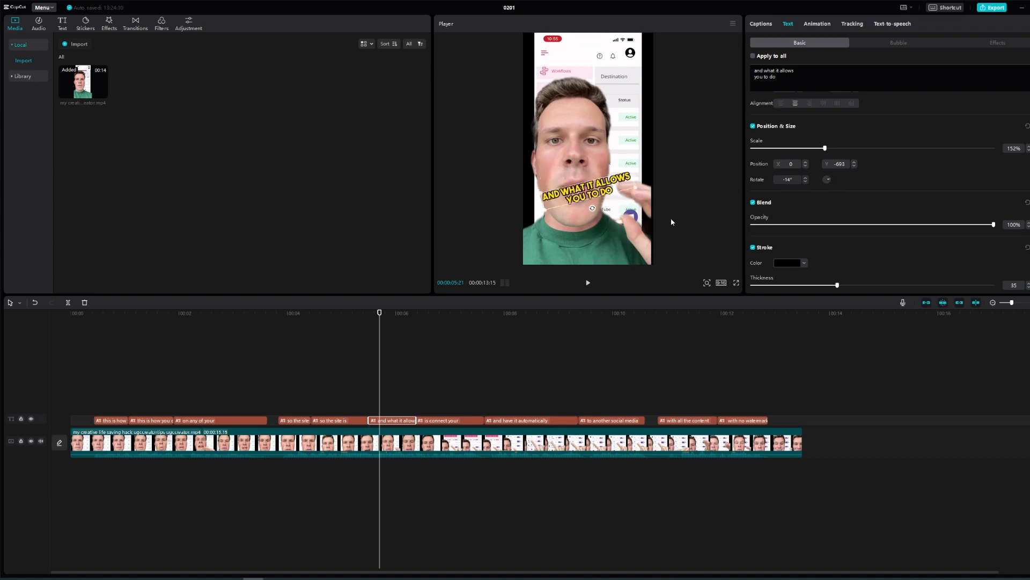
{"action": "left_click_drag", "start_coordinate": [636, 188], "coordinate": [593, 185]}
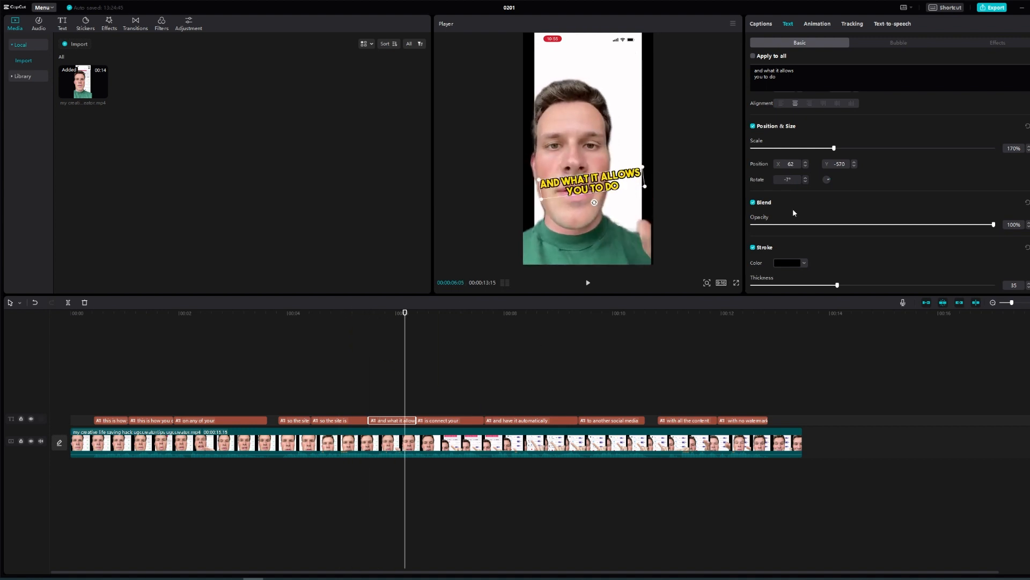
Colour the word "allows" green in the tilted caption and play back the captions
{"action": "left_click", "coordinate": [374, 316]}
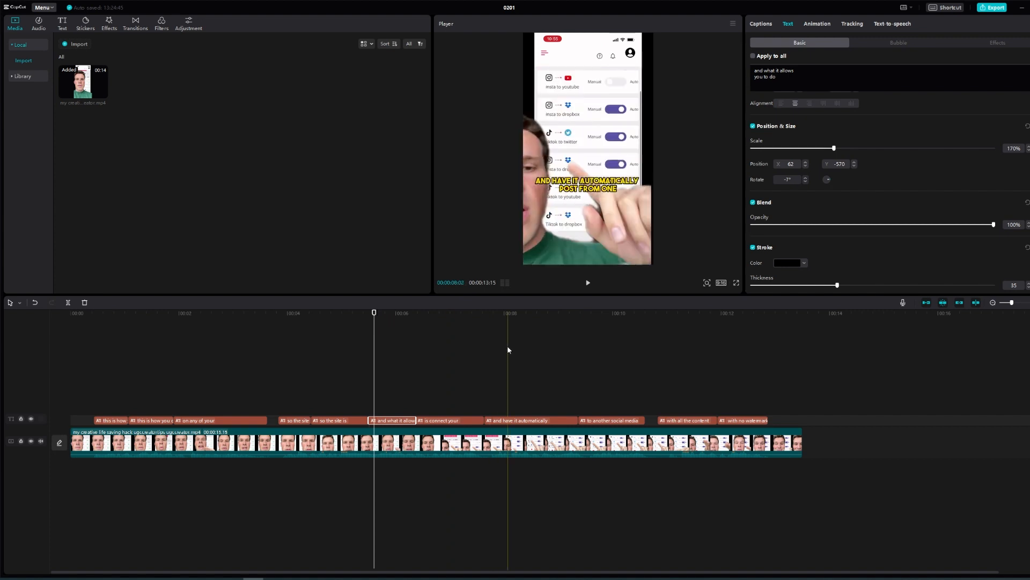
{"action": "double_click", "coordinate": [616, 184]}
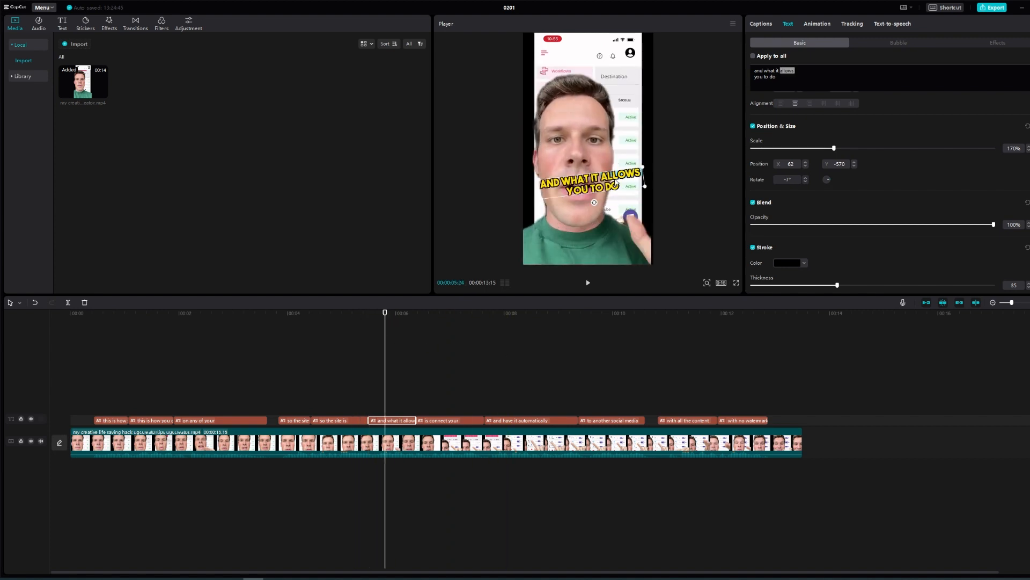
{"action": "scroll", "coordinate": [869, 192], "scroll_direction": "up", "scroll_amount": 5}
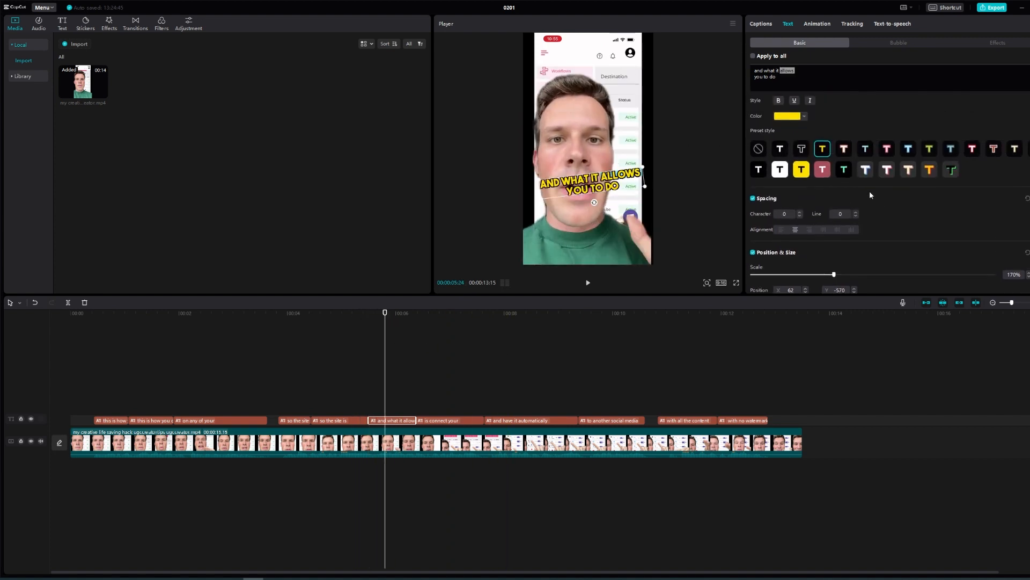
{"action": "left_click", "coordinate": [804, 163]}
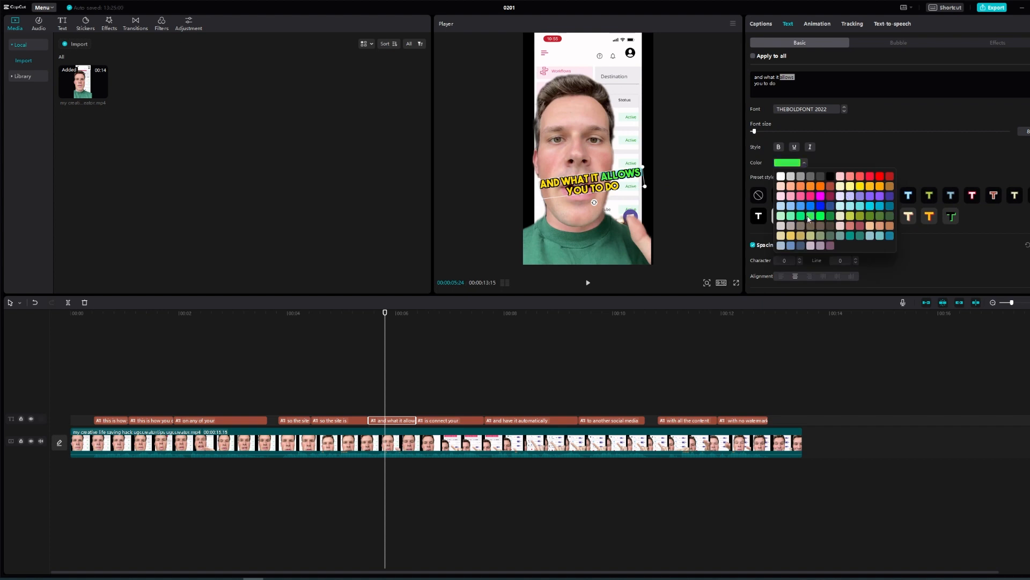
{"action": "left_click", "coordinate": [344, 334]}
{"action": "key", "text": "space"}
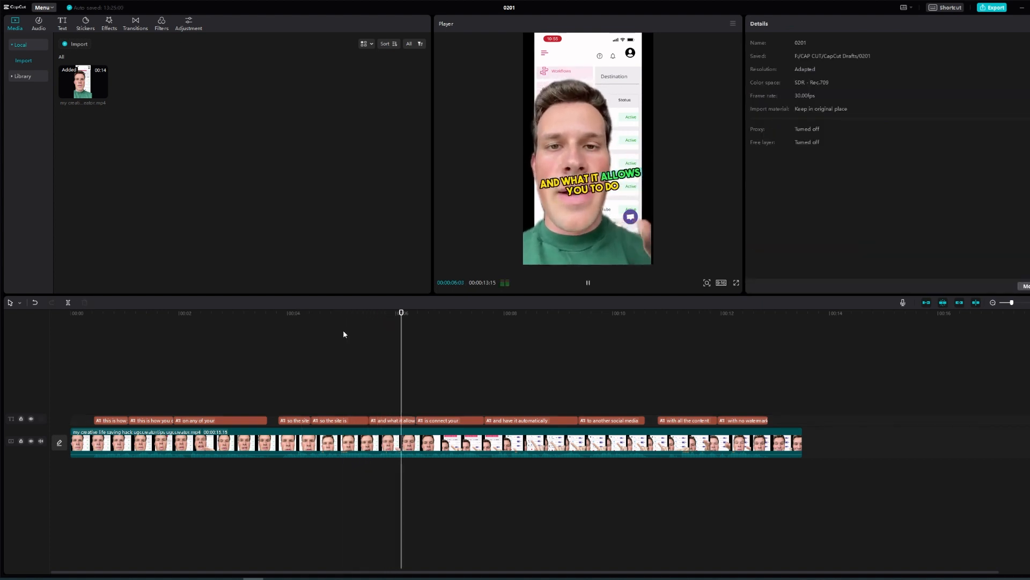
{"action": "left_click", "coordinate": [365, 336]}
{"action": "key", "text": "space"}
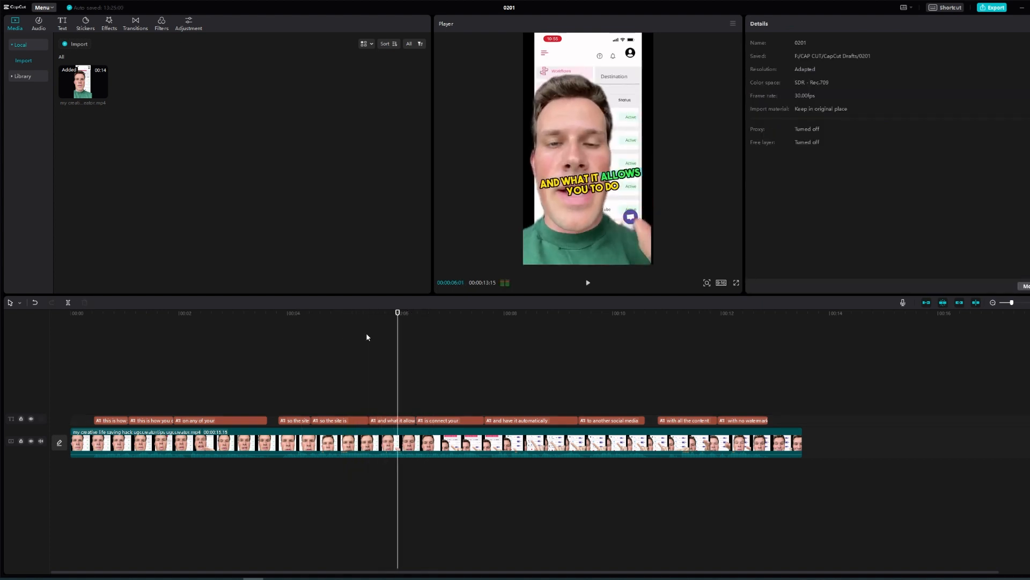
{"action": "key", "text": "space"}
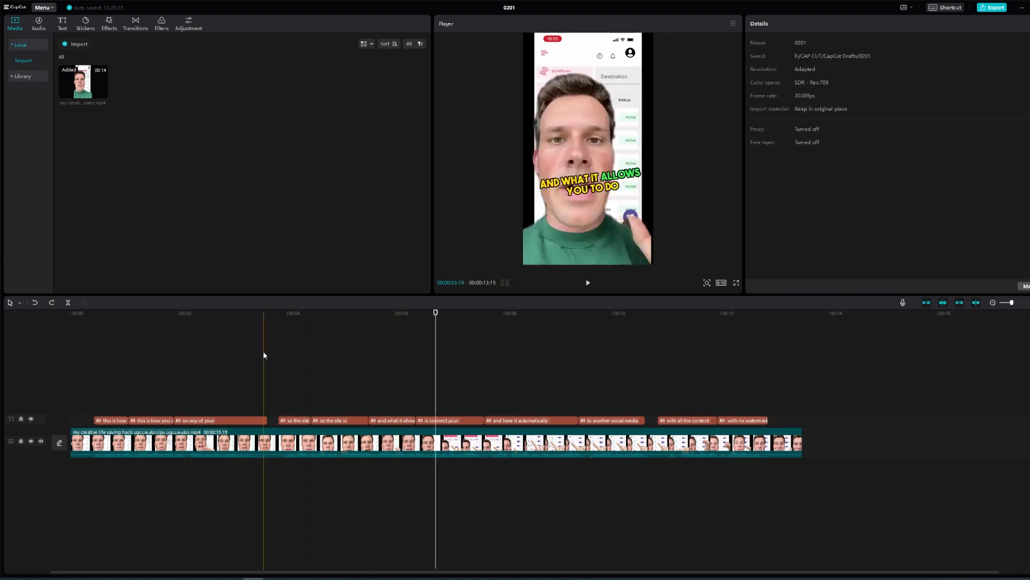
{"action": "key", "text": "space"}
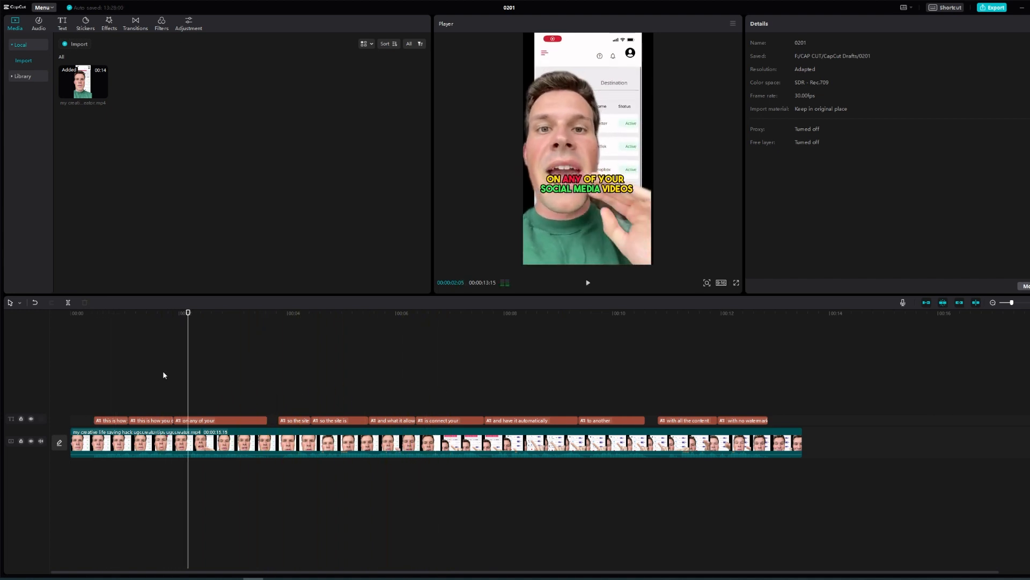
{"action": "left_click_drag", "start_coordinate": [340, 313], "coordinate": [518, 369]}
Switch to Emojipedia in the browser and look through its Apple emoji list
{"action": "key", "text": "alt+Tab"}
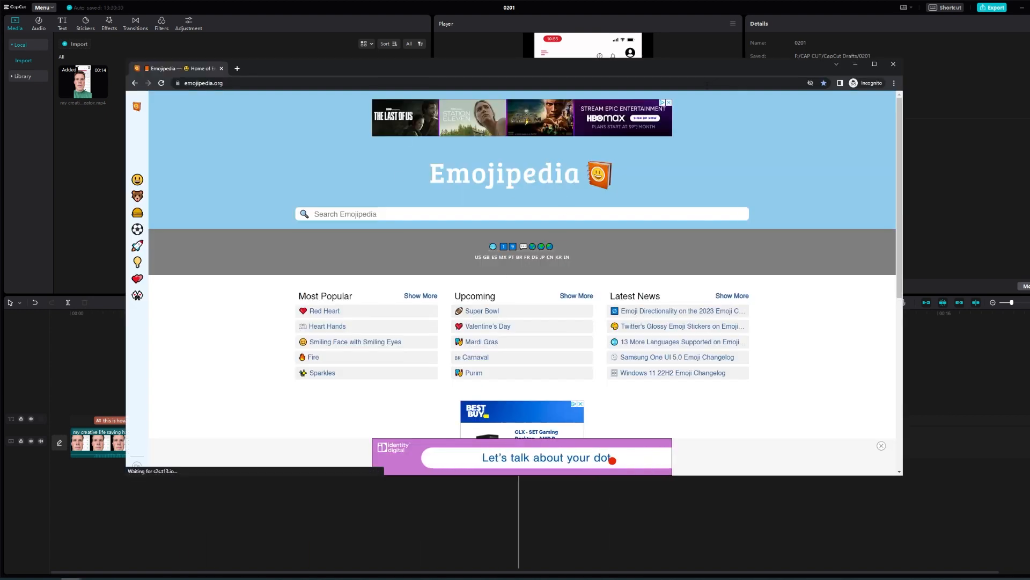
{"action": "key", "text": "super+Up"}
{"action": "scroll", "coordinate": [558, 254], "scroll_direction": "down", "scroll_amount": 3}
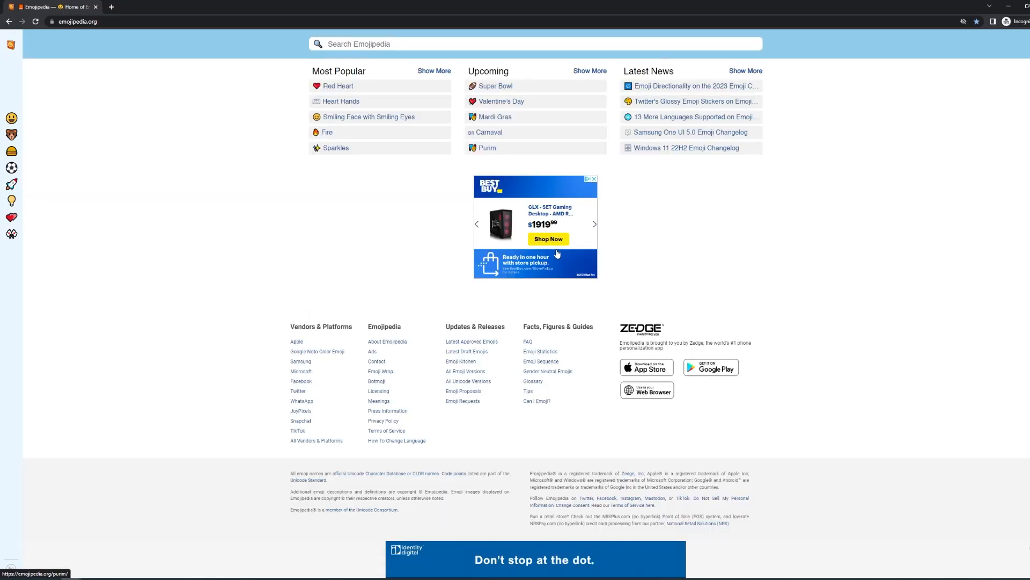
{"action": "left_click", "coordinate": [300, 345]}
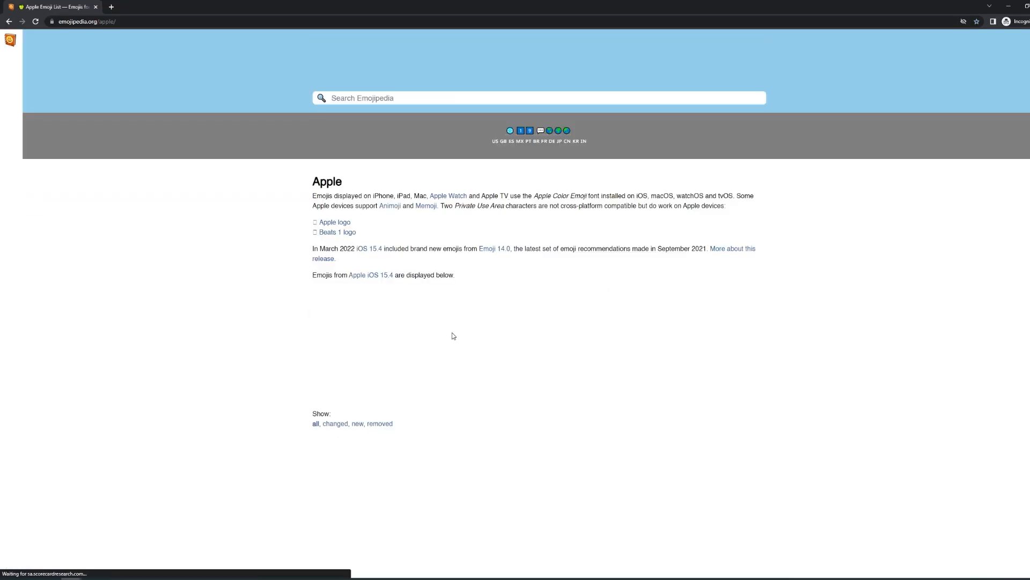
{"action": "scroll", "coordinate": [450, 330], "scroll_direction": "down", "scroll_amount": 8}
{"action": "scroll", "coordinate": [495, 276], "scroll_direction": "up", "scroll_amount": 2}
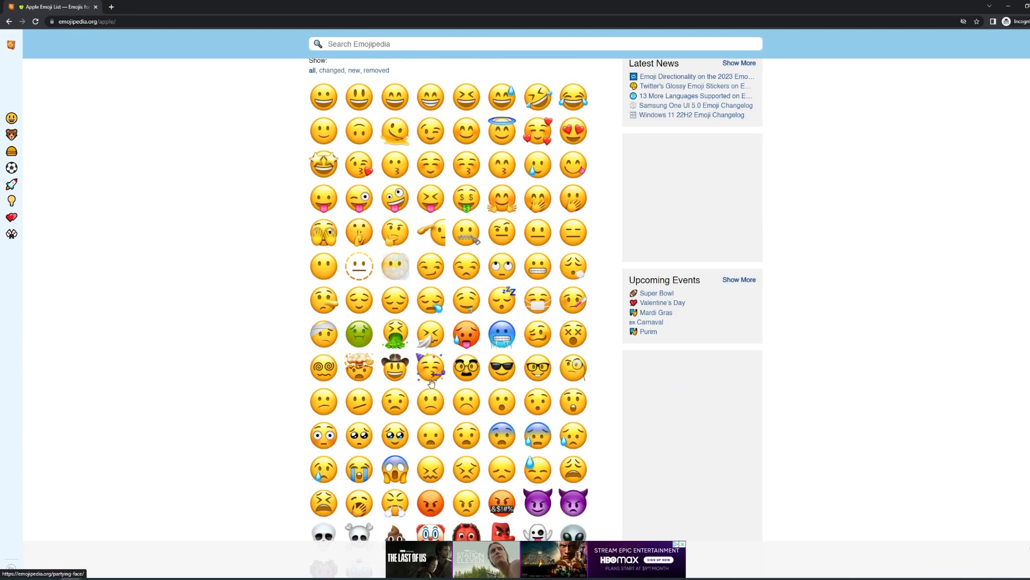
{"action": "scroll", "coordinate": [433, 377], "scroll_direction": "down", "scroll_amount": 2}
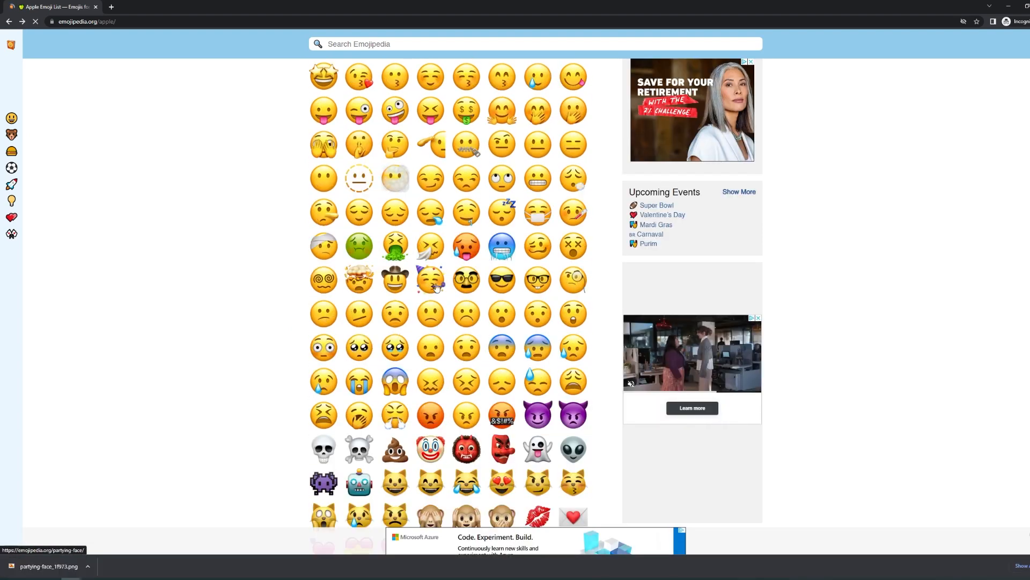
Open the Partying Face emoji's Apple iOS 15.4 version and save its image as a PNG
{"action": "left_click", "coordinate": [436, 285]}
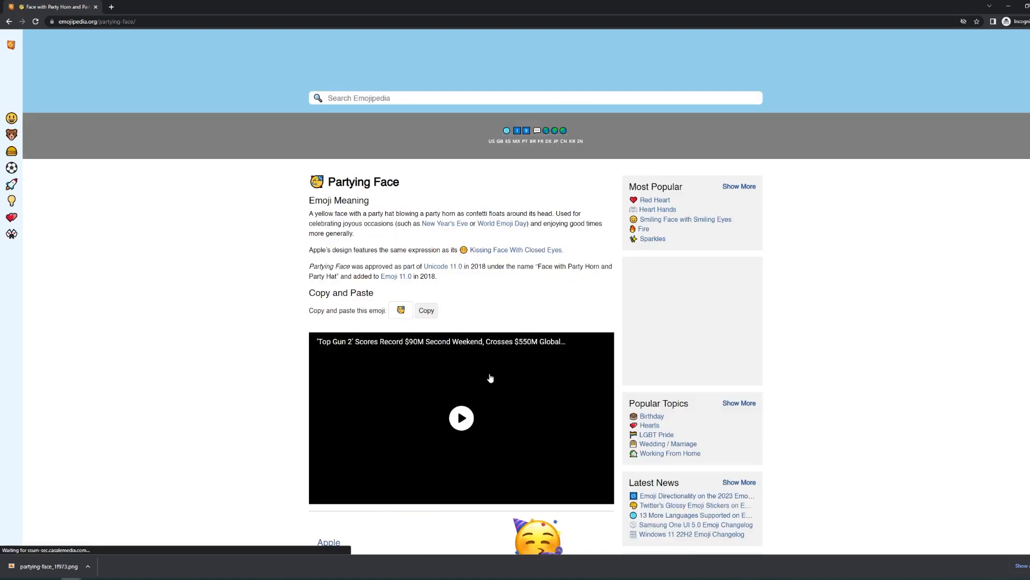
{"action": "scroll", "coordinate": [543, 408], "scroll_direction": "down", "scroll_amount": 4}
{"action": "left_click", "coordinate": [547, 404]}
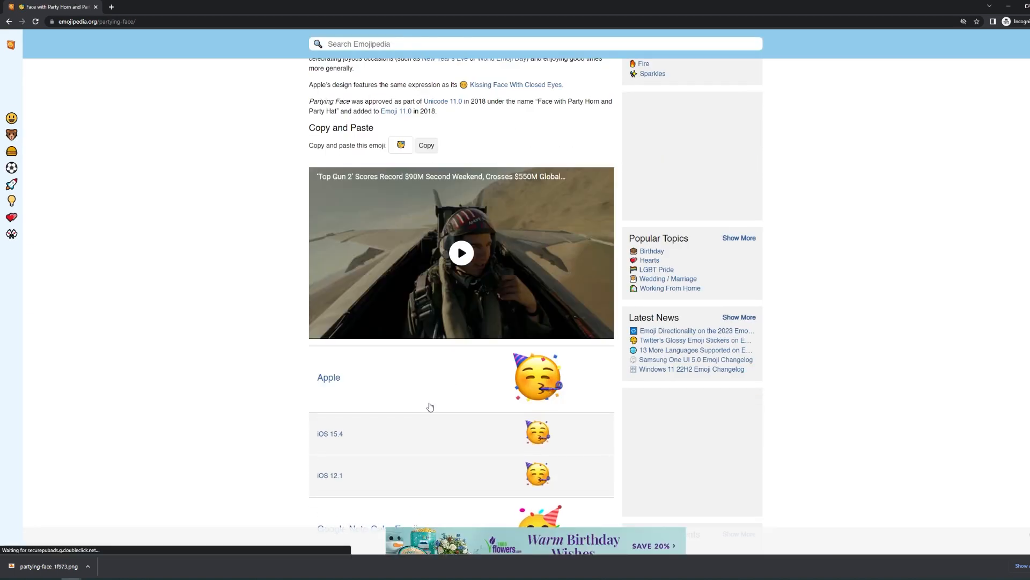
{"action": "left_click", "coordinate": [535, 441]}
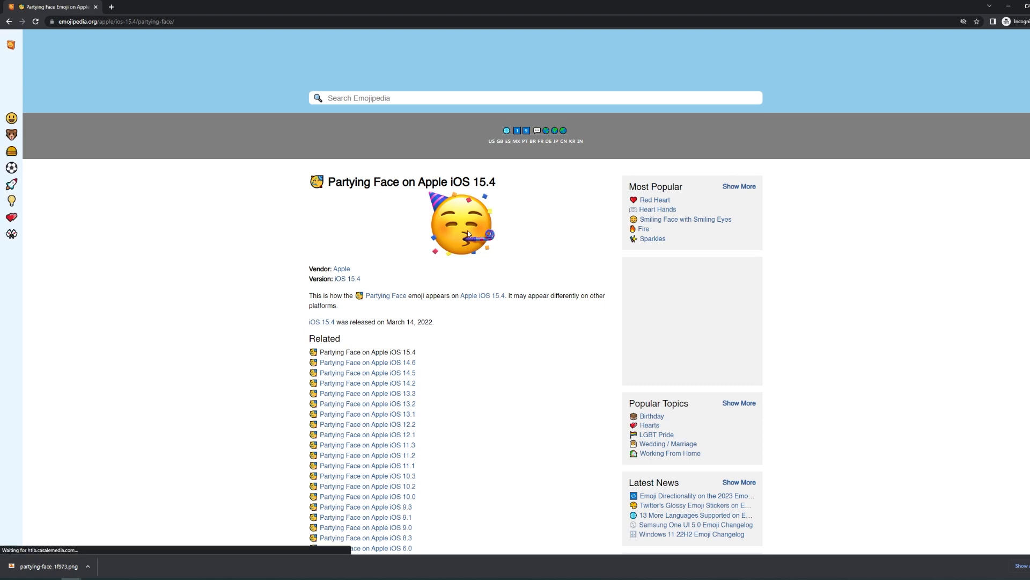
{"action": "right_click", "coordinate": [468, 230]}
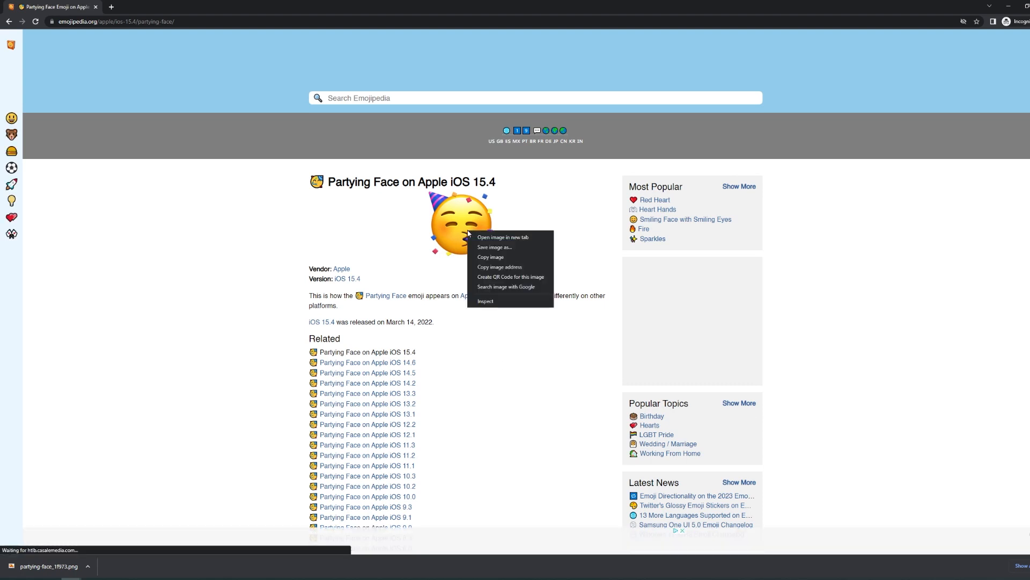
{"action": "left_click", "coordinate": [519, 249]}
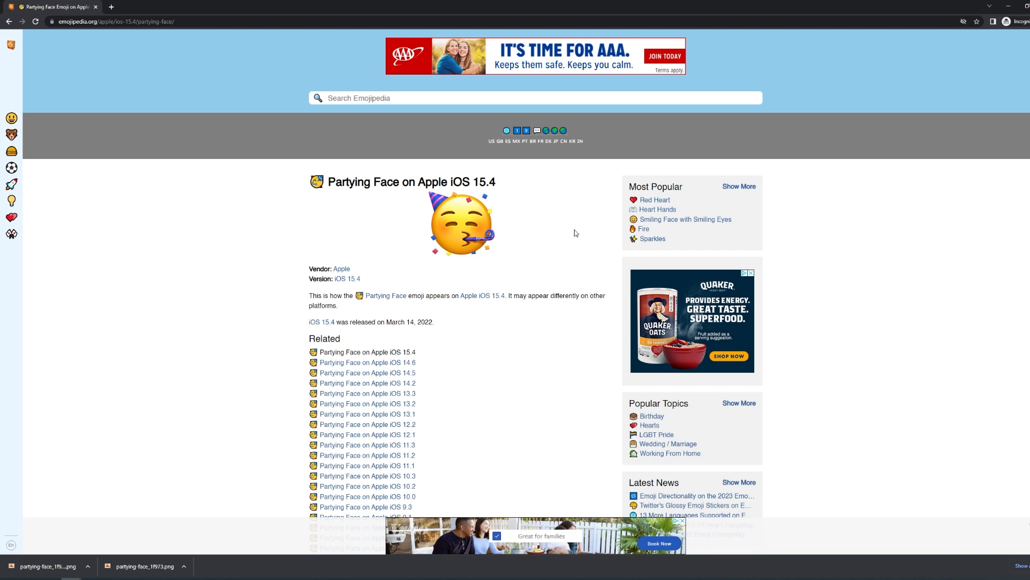
Search Emojipedia for "fire" and open the Apple version of the Fire emoji
{"action": "key", "text": "alt+Left"}
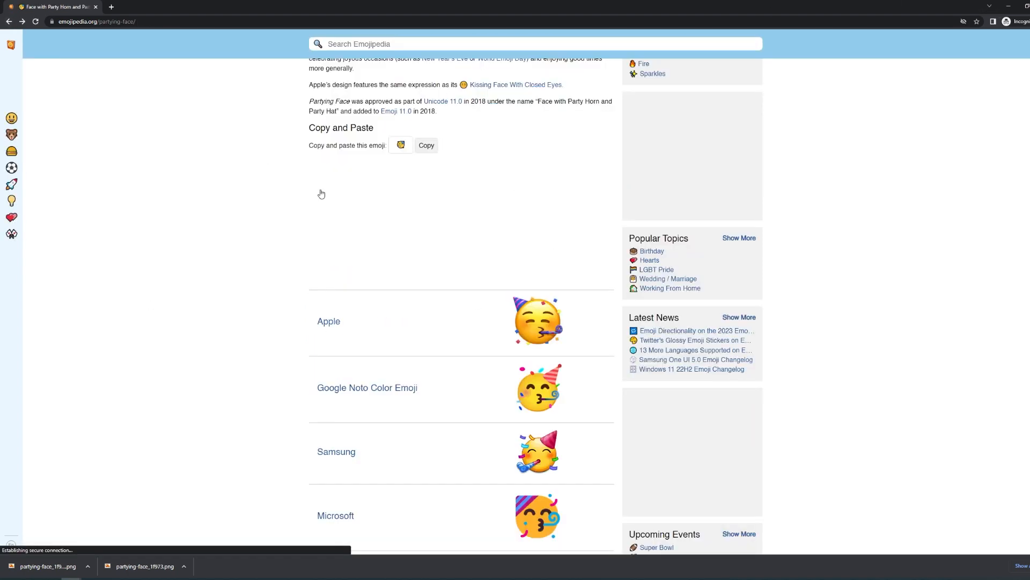
{"action": "left_click", "coordinate": [373, 99]}
{"action": "type", "text": "f"}
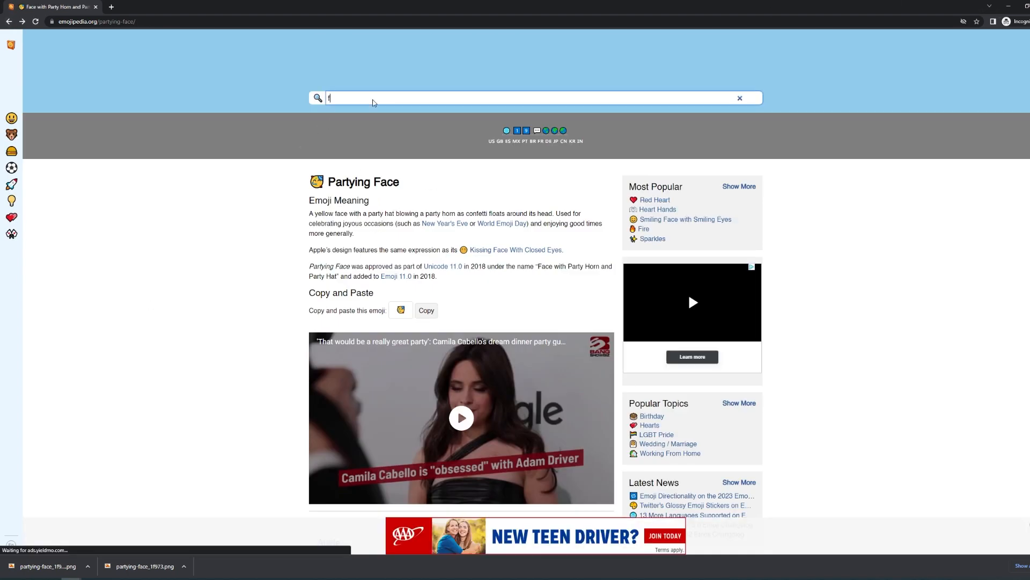
{"action": "type", "text": "ire"}
{"action": "key", "text": "Return"}
{"action": "left_click", "coordinate": [327, 212]}
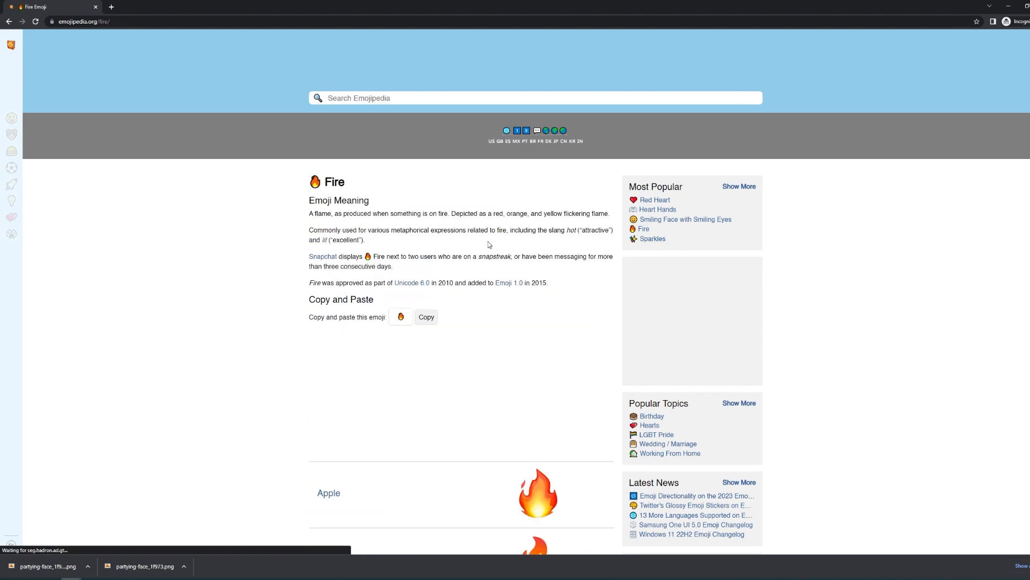
{"action": "scroll", "coordinate": [542, 400], "scroll_direction": "down", "scroll_amount": 2}
{"action": "scroll", "coordinate": [542, 401], "scroll_direction": "down", "scroll_amount": 3}
{"action": "left_click", "coordinate": [424, 304]}
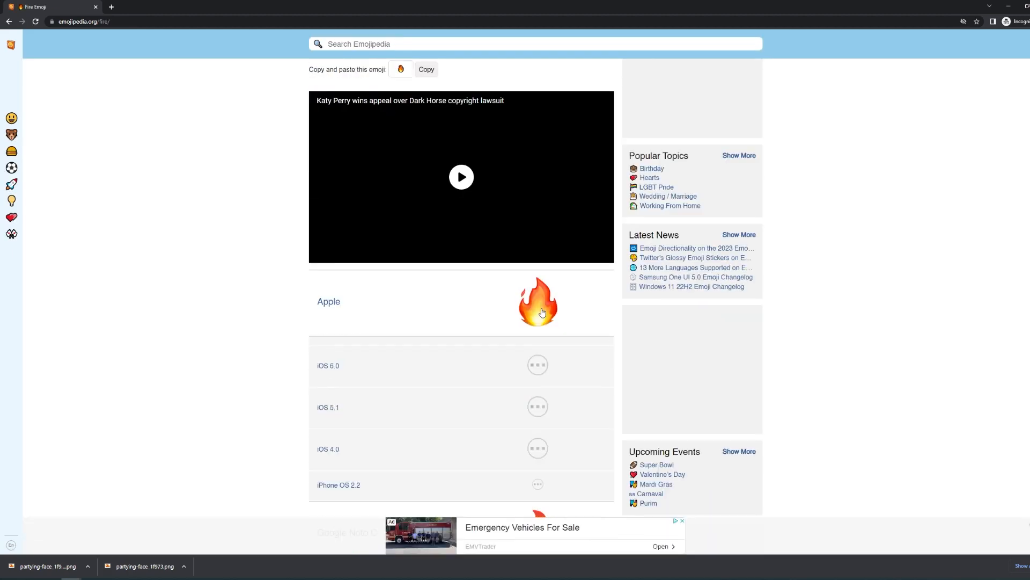
{"action": "left_click", "coordinate": [331, 358]}
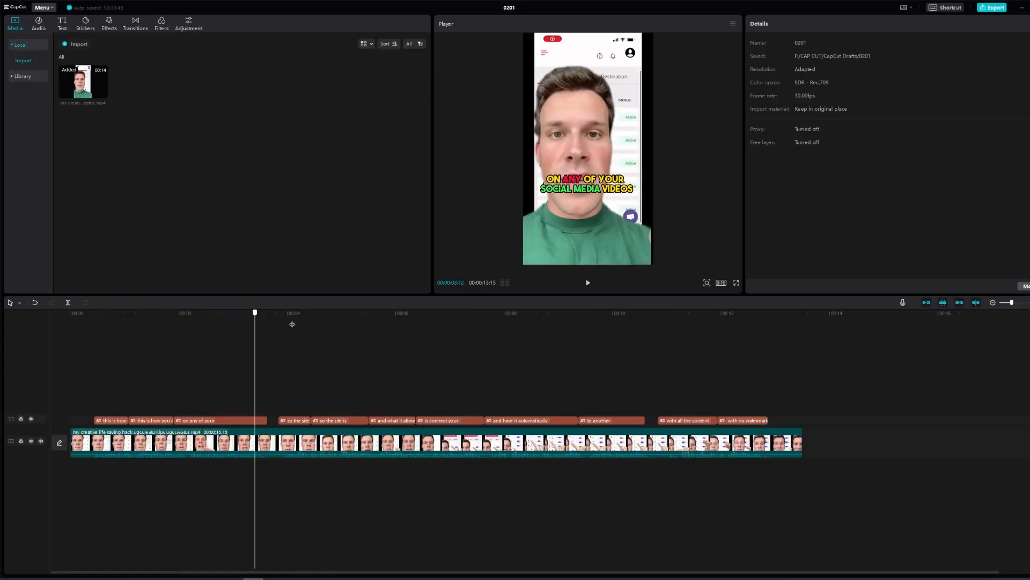
Scrub through the captions in CapCut, and search Emojipedia for "pho"
{"action": "left_click_drag", "start_coordinate": [605, 337], "coordinate": [274, 380]}
{"action": "left_click", "coordinate": [1020, 10]}
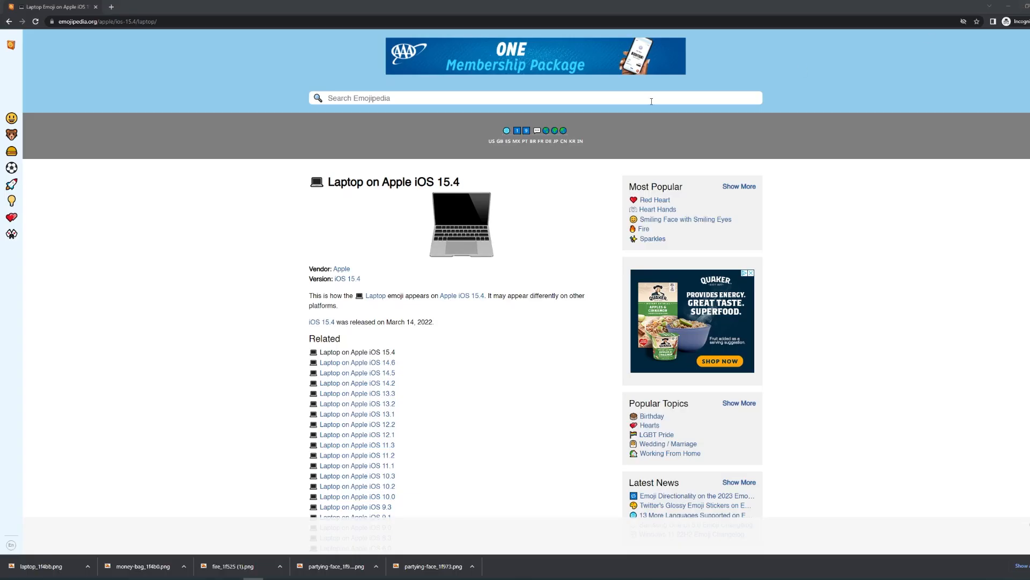
{"action": "left_click", "coordinate": [376, 98]}
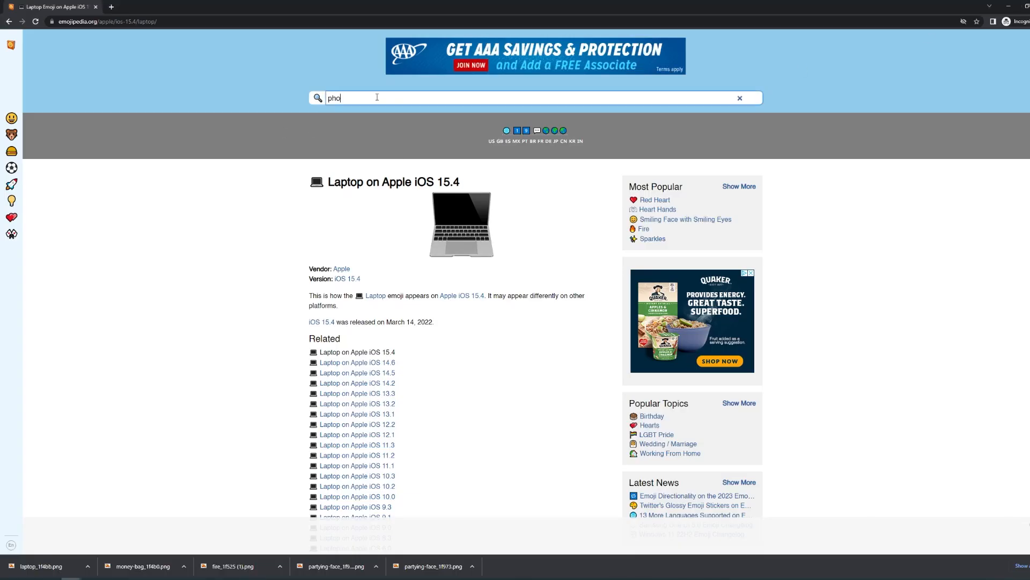
{"action": "key", "text": "Return"}
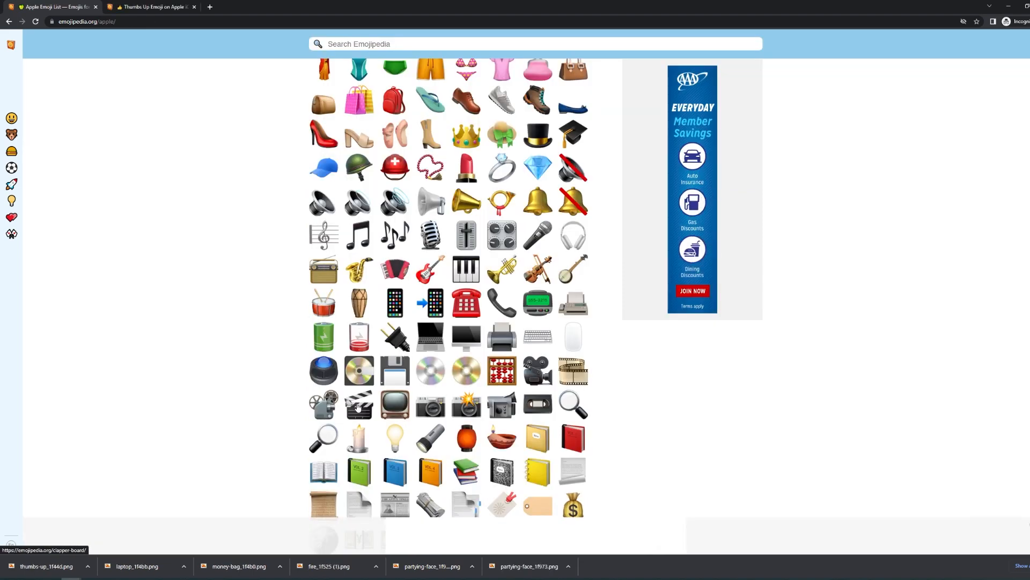
Open the Clapper Board emoji from the Apple emoji list in a new tab and look further down the list
{"action": "right_click", "coordinate": [363, 409]}
{"action": "left_click", "coordinate": [390, 411]}
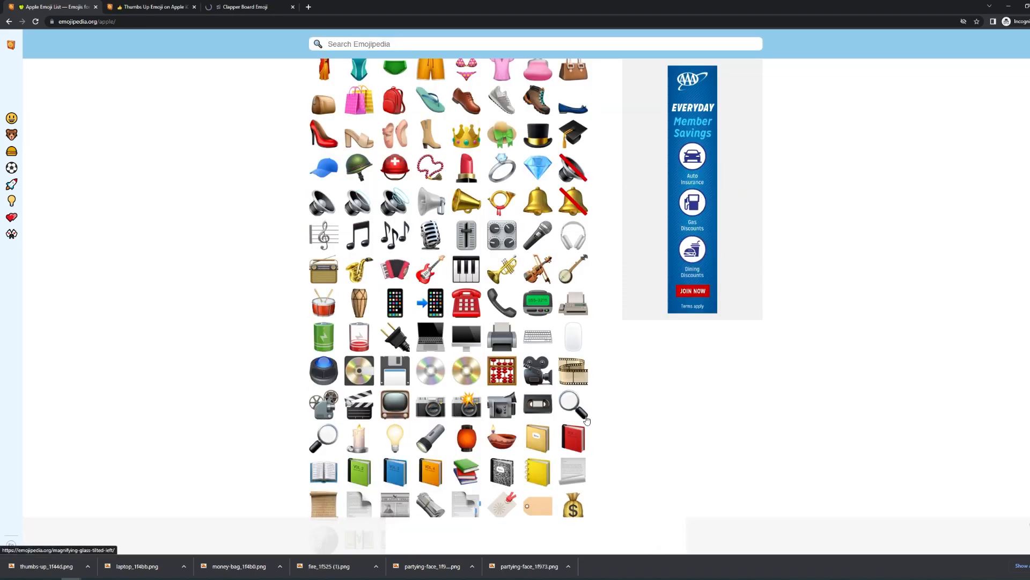
{"action": "scroll", "coordinate": [590, 417], "scroll_direction": "down", "scroll_amount": 2}
{"action": "right_click", "coordinate": [433, 321]}
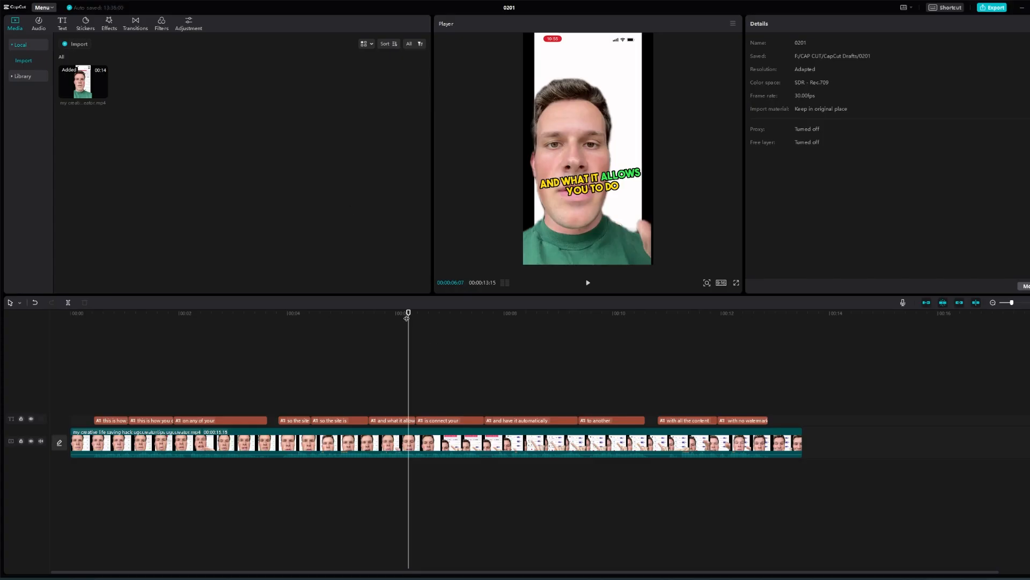
Import the saved emoji PNGs into the project media and try the fire emoji over the "and what it allows" caption
{"action": "mouse_move", "coordinate": [407, 318]}
{"action": "left_mouse_down"}
{"action": "mouse_move", "coordinate": [424, 317]}
{"action": "mouse_move", "coordinate": [386, 317]}
{"action": "left_mouse_up"}
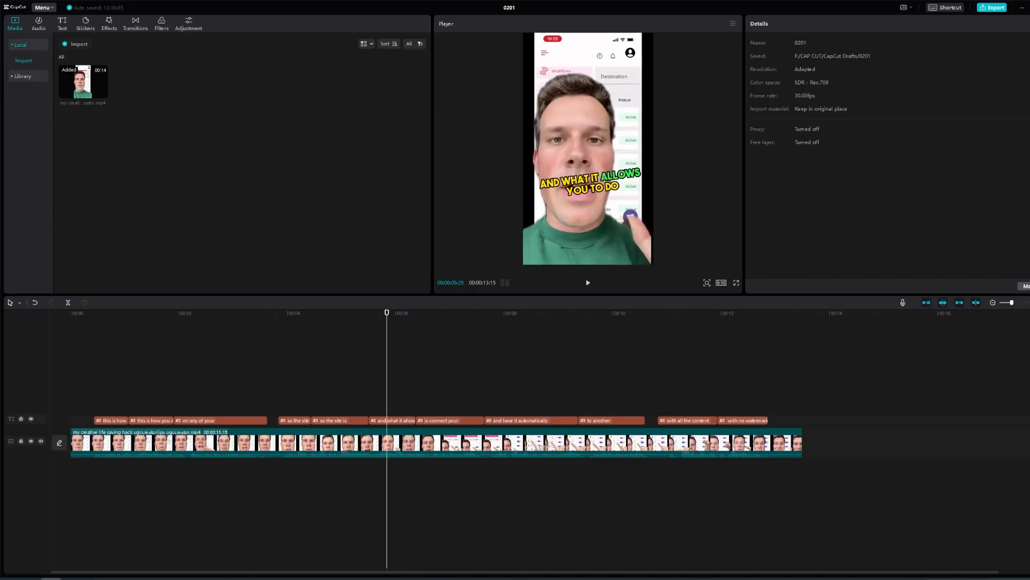
{"action": "left_click_drag", "start_coordinate": [275, 205], "coordinate": [205, 138]}
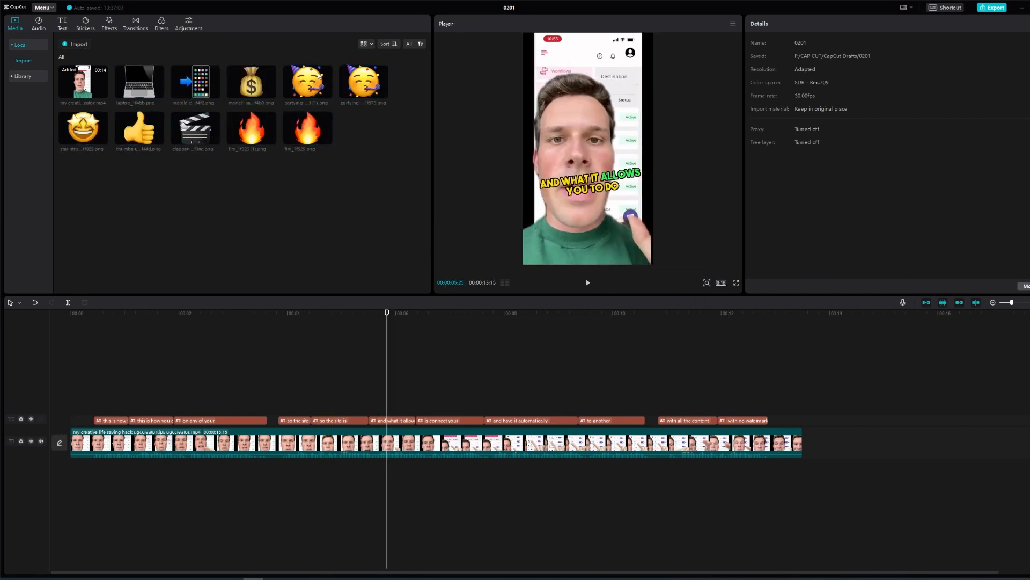
{"action": "left_click_drag", "start_coordinate": [251, 129], "coordinate": [378, 413]}
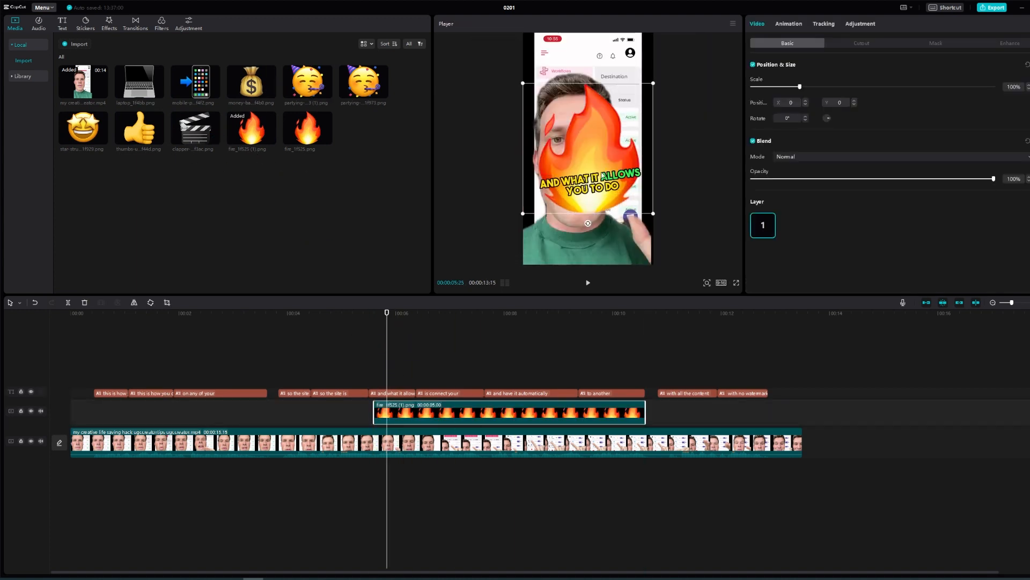
{"action": "key", "text": "Delete"}
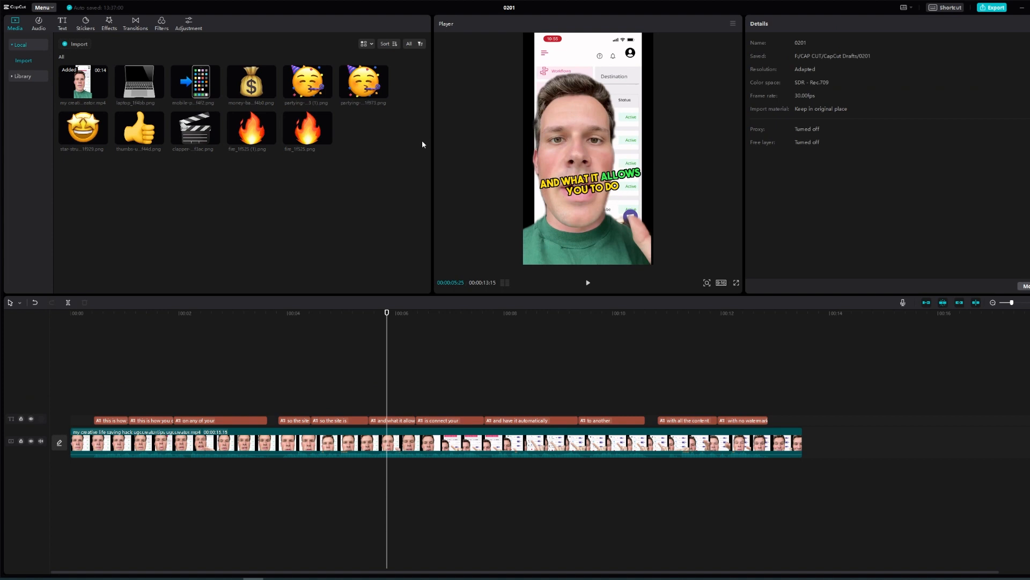
Overlay the clapper board emoji during the "on any of your" caption and place it below the text at 21% scale, rotated -12°
{"action": "left_click", "coordinate": [85, 348]}
{"action": "key", "text": "space"}
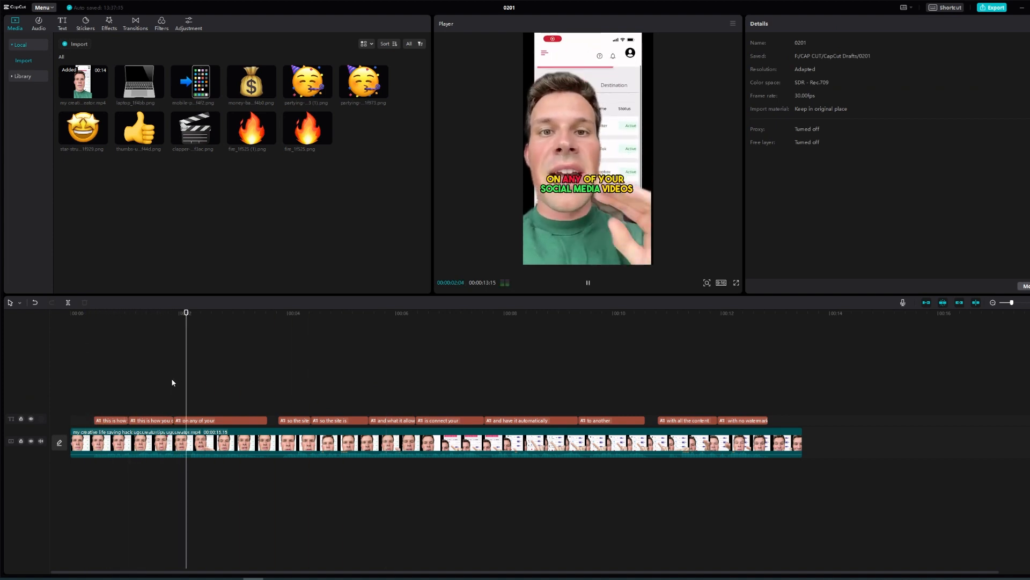
{"action": "left_click_drag", "start_coordinate": [195, 129], "coordinate": [240, 404]}
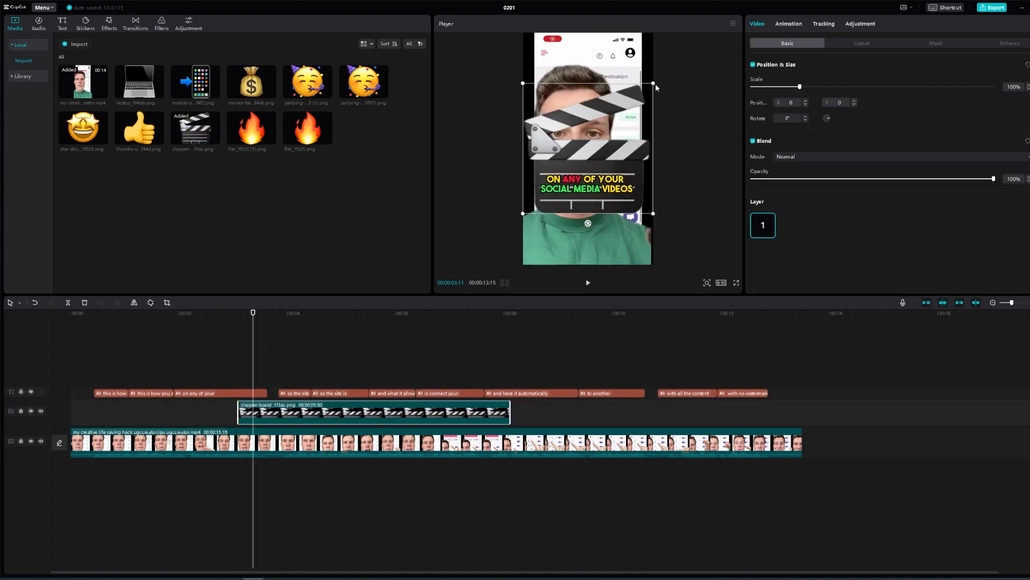
{"action": "left_click_drag", "start_coordinate": [654, 85], "coordinate": [626, 115]}
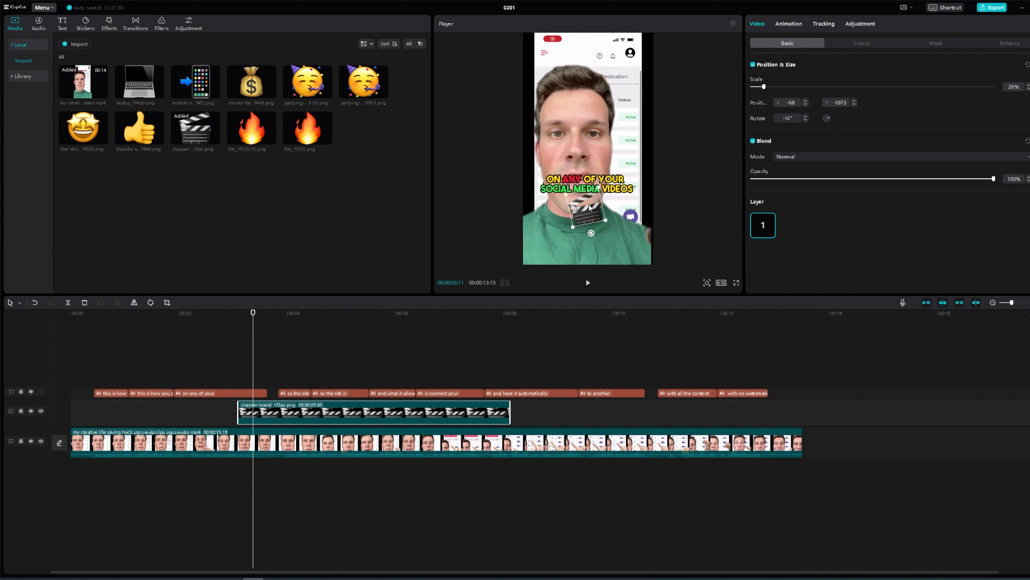
{"action": "key", "text": "ctrl+z"}
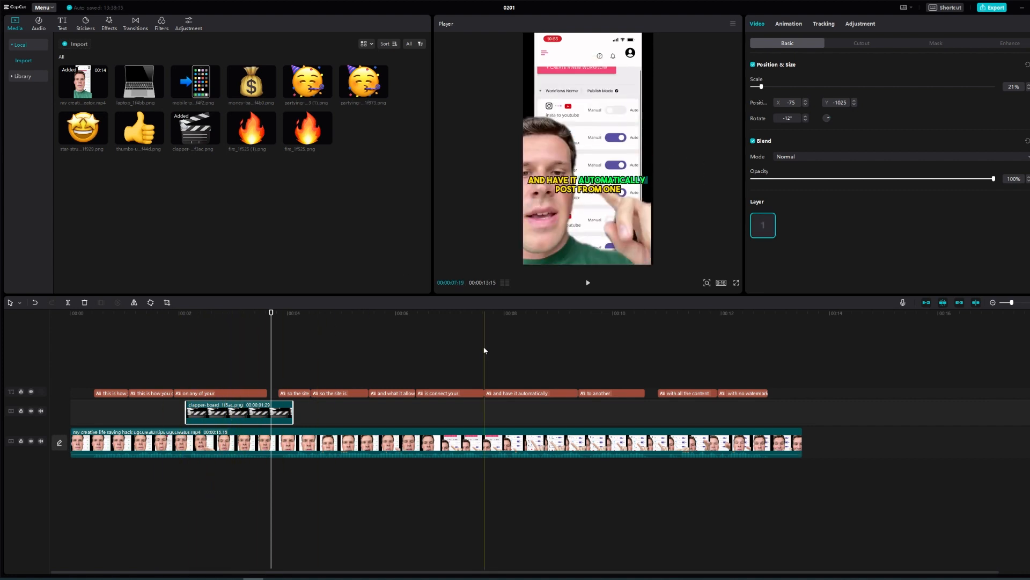
Shift the clapper board clip slightly later, trim its end to match the end of the "on any of your" caption, and play it back
{"action": "left_click_drag", "start_coordinate": [237, 444], "coordinate": [245, 479]}
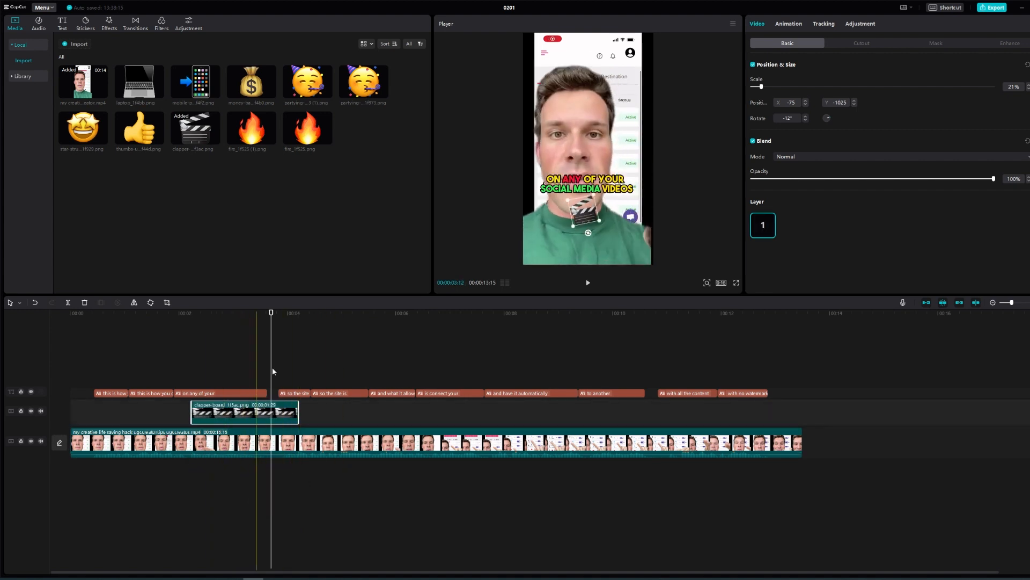
{"action": "left_click_drag", "start_coordinate": [298, 413], "coordinate": [254, 418]}
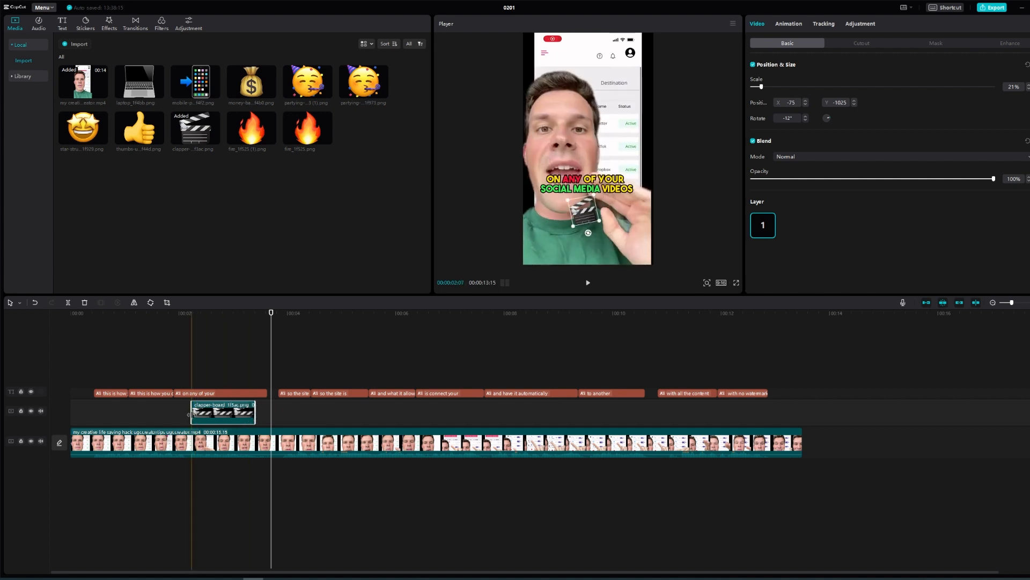
{"action": "left_click", "coordinate": [173, 313]}
{"action": "key", "text": "space"}
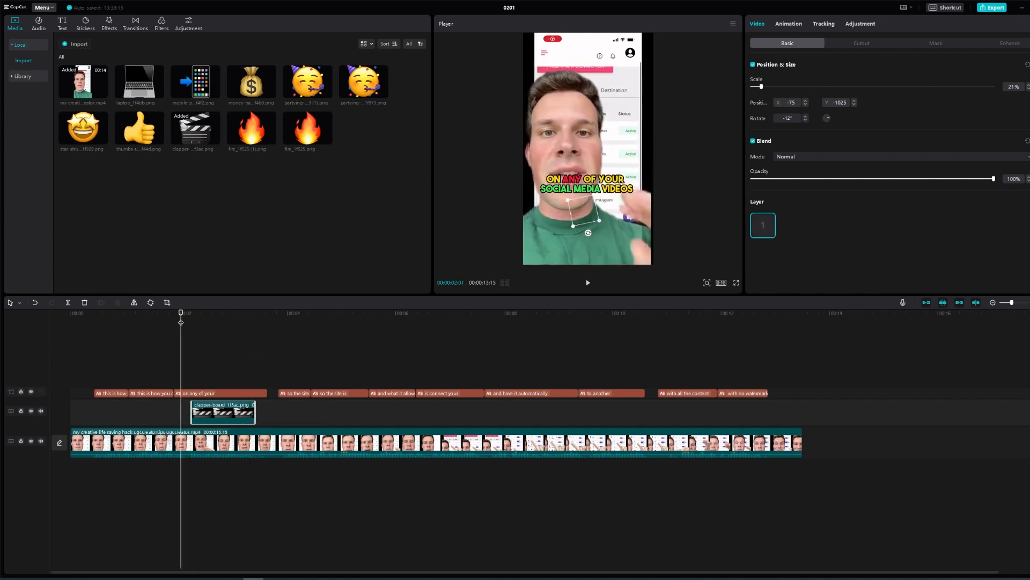
{"action": "key", "text": "space"}
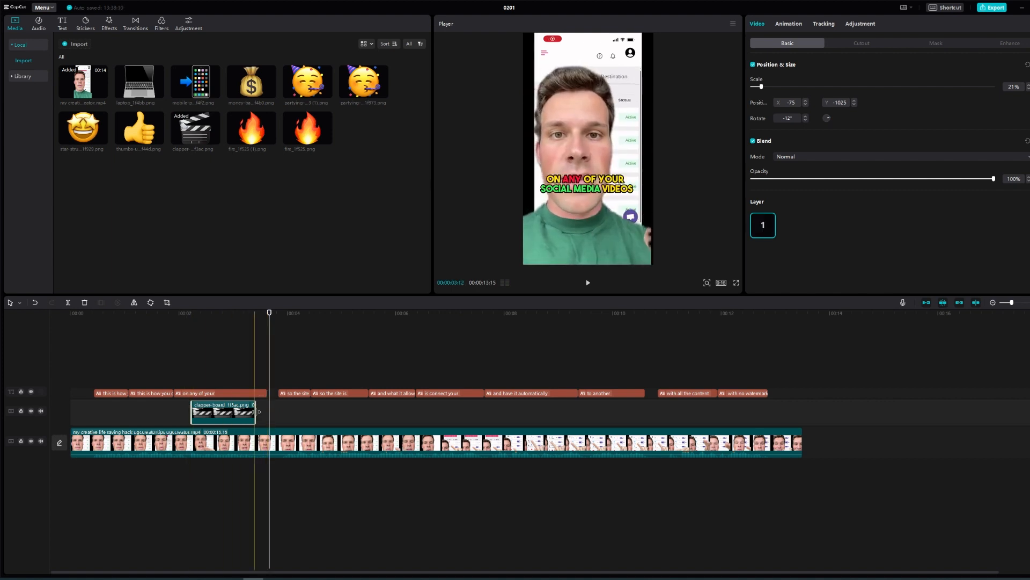
{"action": "left_click_drag", "start_coordinate": [254, 397], "coordinate": [268, 398]}
{"action": "key", "text": "space"}
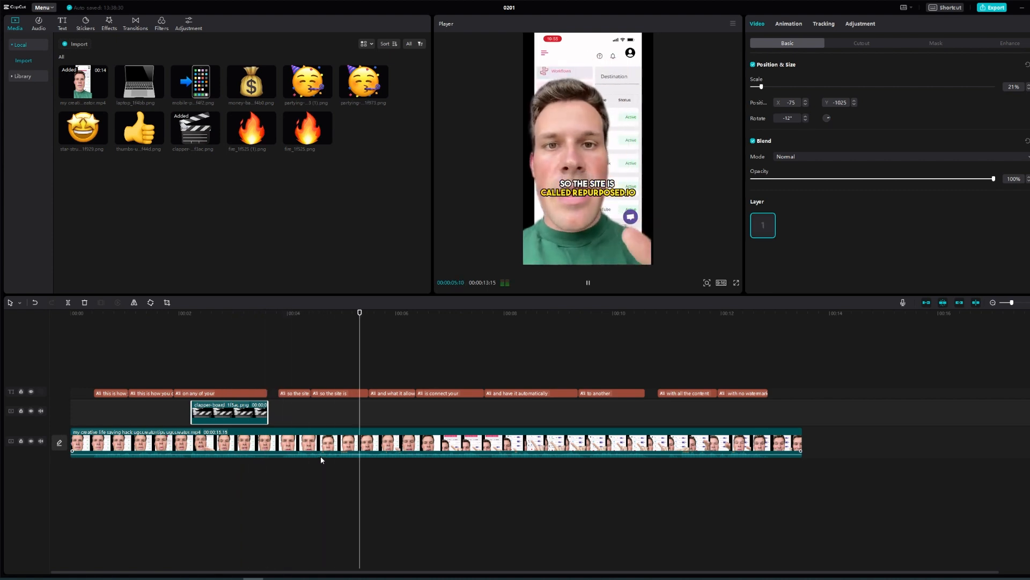
Add the laptop emoji from the start of the "so the site" caption, scale it to 27% below the text, and shorten its clip
{"action": "left_click", "coordinate": [147, 91]}
{"action": "left_click_drag", "start_coordinate": [146, 91], "coordinate": [316, 412]}
{"action": "mouse_move", "coordinate": [320, 317]}
{"action": "left_mouse_down"}
{"action": "mouse_move", "coordinate": [293, 317]}
{"action": "mouse_move", "coordinate": [311, 316]}
{"action": "left_mouse_up"}
{"action": "left_click_drag", "start_coordinate": [332, 416], "coordinate": [299, 421]}
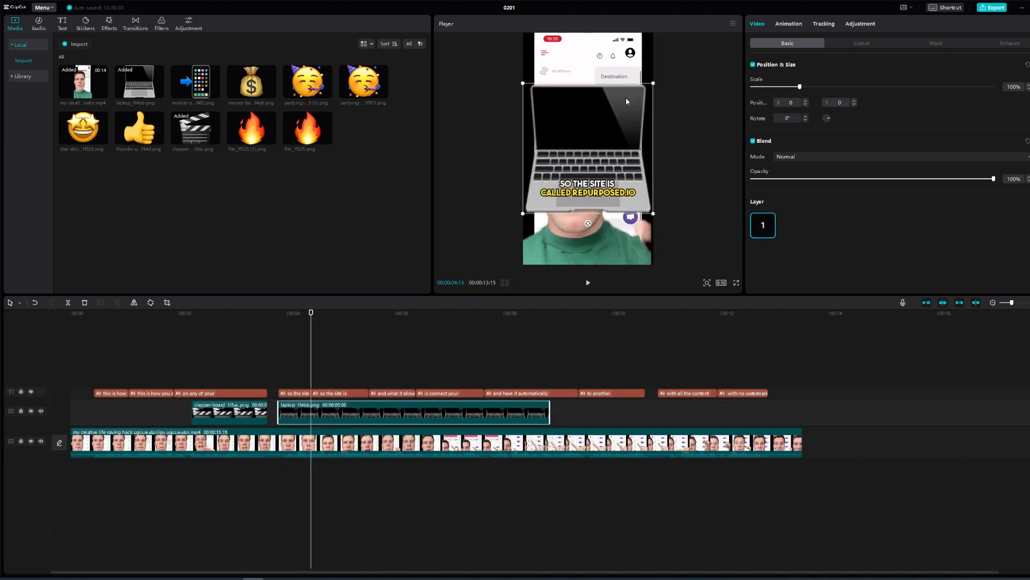
{"action": "left_click_drag", "start_coordinate": [654, 86], "coordinate": [628, 204]}
{"action": "left_click_drag", "start_coordinate": [550, 414], "coordinate": [326, 413]}
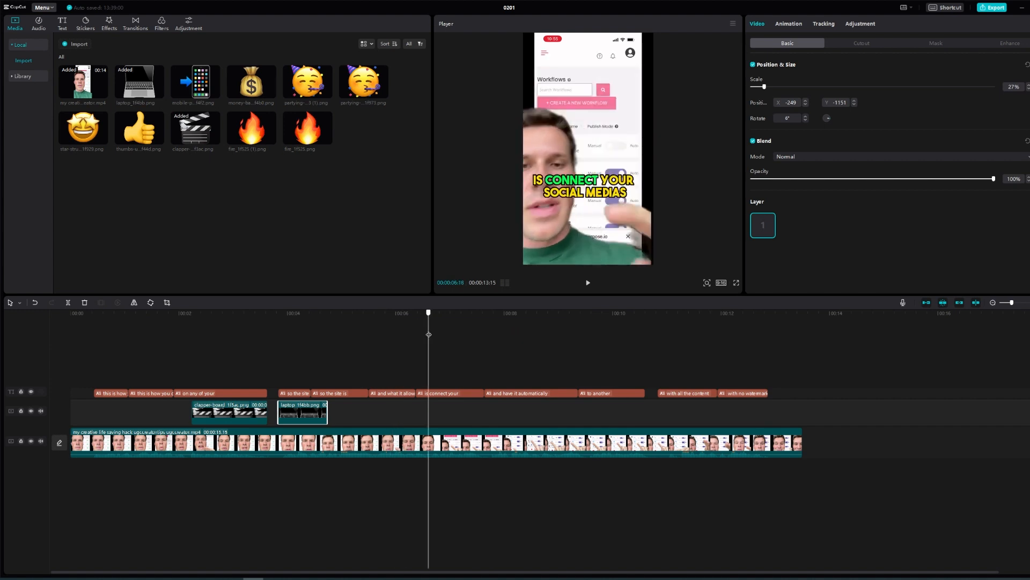
Add the mobile phone with arrow emoji at the "is connect your" caption, shorten its clip, and scale it to 35%
{"action": "left_click_drag", "start_coordinate": [193, 81], "coordinate": [415, 412]}
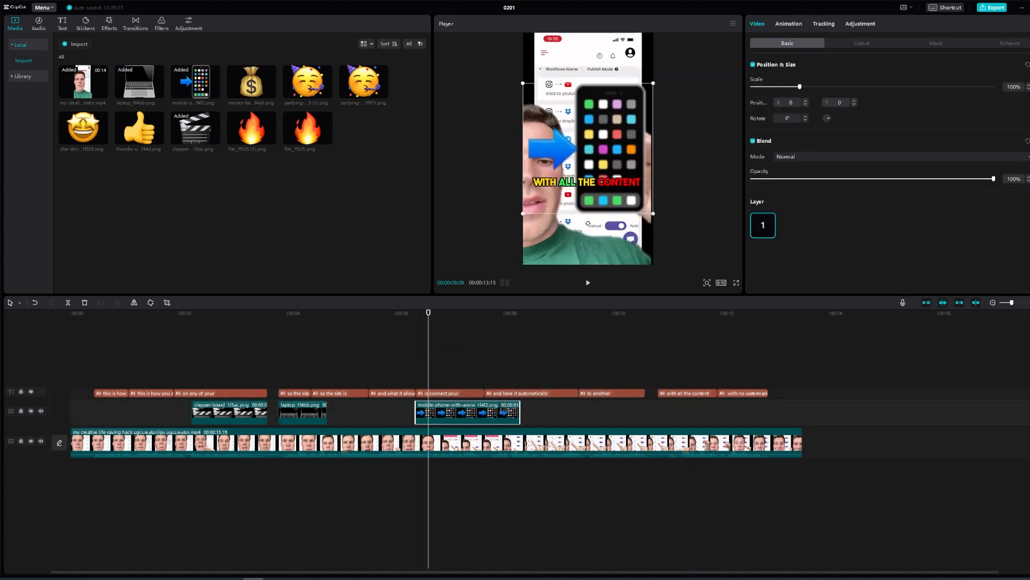
{"action": "left_click_drag", "start_coordinate": [686, 412], "coordinate": [450, 412]}
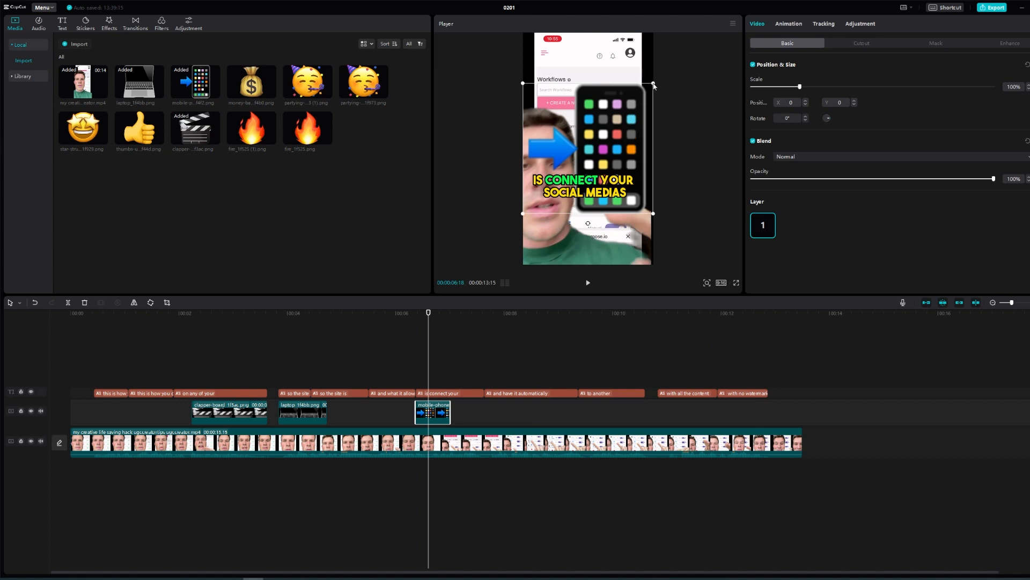
{"action": "left_click_drag", "start_coordinate": [653, 85], "coordinate": [585, 144]}
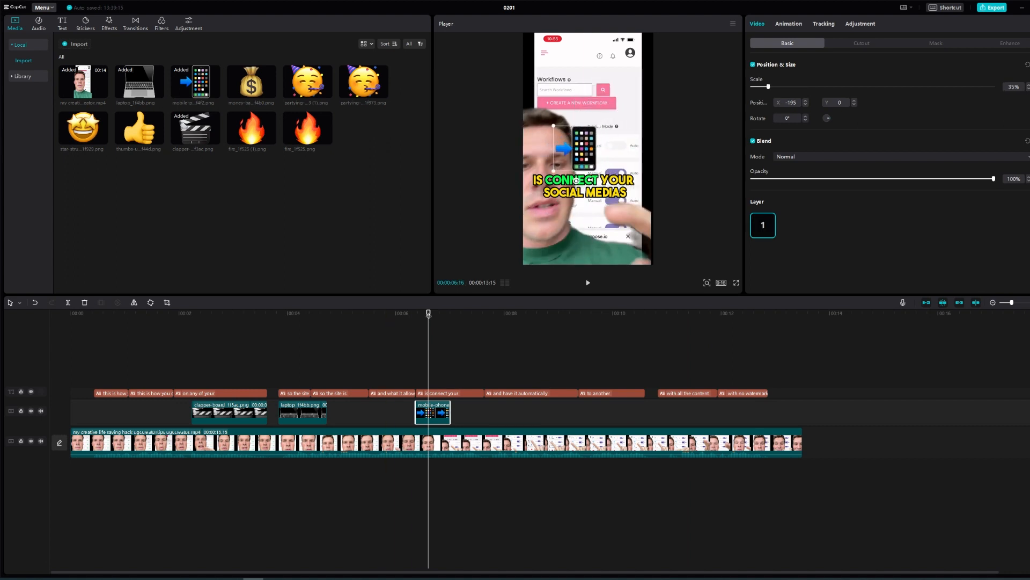
Check how the clapper board, laptop and phone emojis line up with their captions along the timeline
{"action": "left_click", "coordinate": [357, 352]}
{"action": "left_click", "coordinate": [184, 352]}
{"action": "left_click", "coordinate": [288, 353]}
{"action": "left_click", "coordinate": [359, 353]}
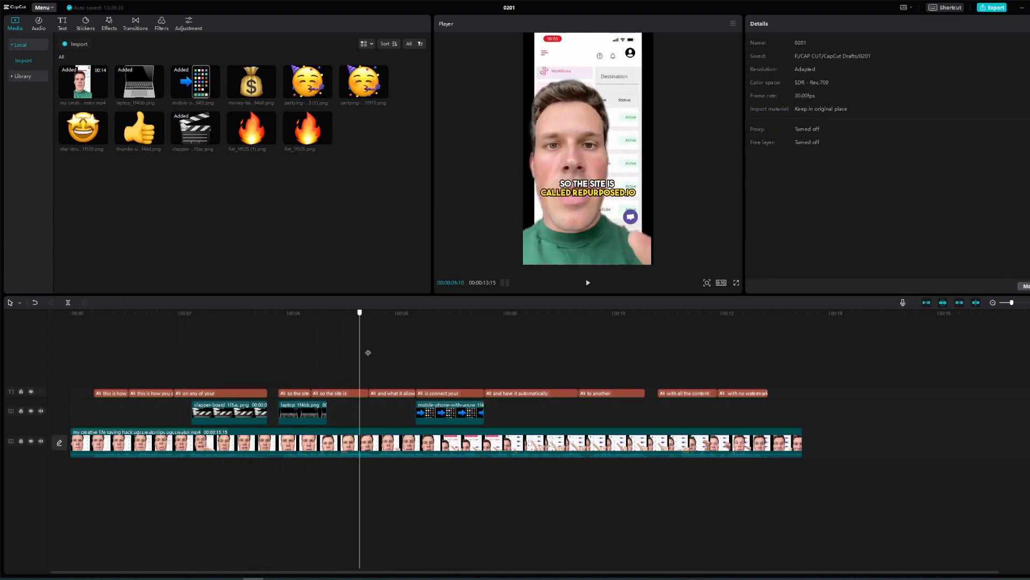
{"action": "left_click", "coordinate": [474, 365]}
{"action": "left_click", "coordinate": [548, 370]}
{"action": "left_click", "coordinate": [539, 376]}
{"action": "left_click", "coordinate": [484, 385]}
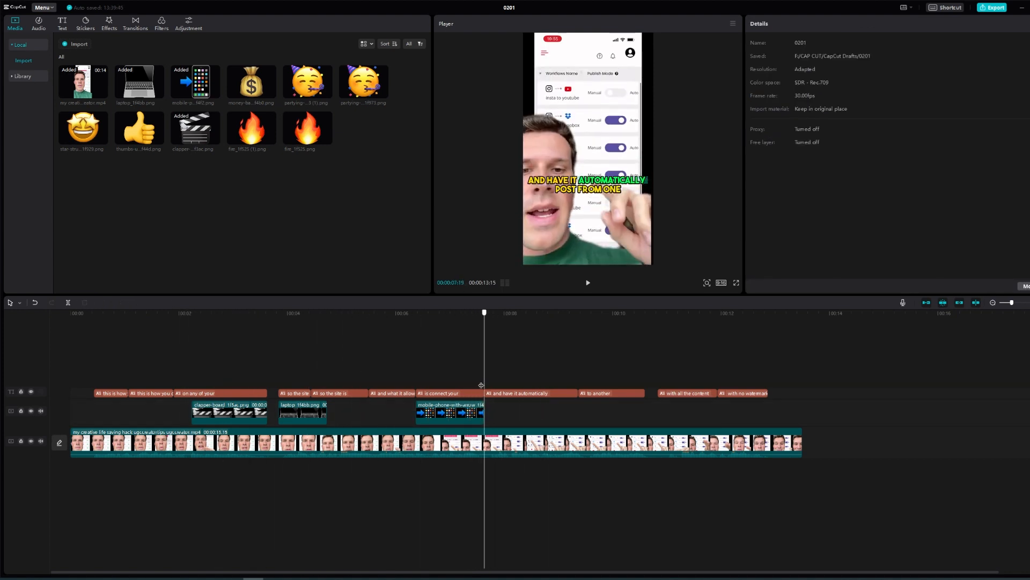
Add the partying face emoji to the overlay track at the start of the "with no watermark" caption
{"action": "left_click", "coordinate": [442, 384]}
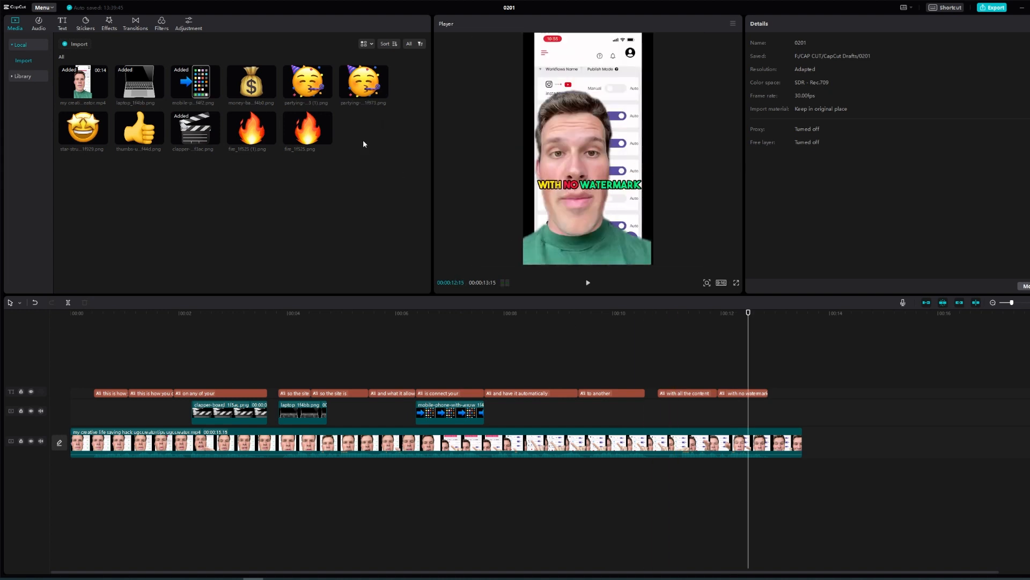
{"action": "left_click_drag", "start_coordinate": [363, 86], "coordinate": [334, 107]}
{"action": "left_click_drag", "start_coordinate": [707, 379], "coordinate": [718, 402]}
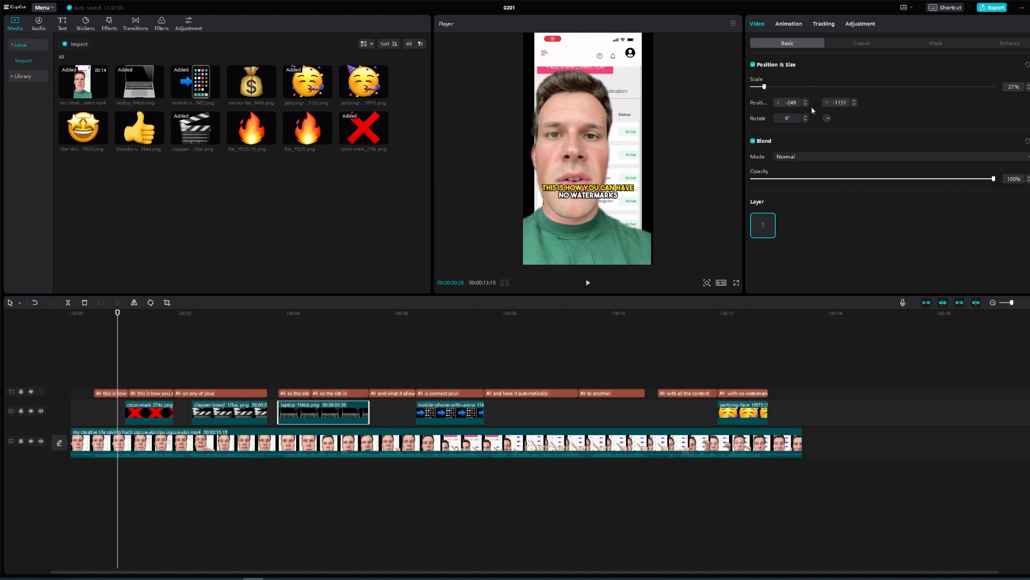
Scrub back through the timeline to review the emojis with their captions, ending on the clapper board
{"action": "left_click", "coordinate": [325, 393]}
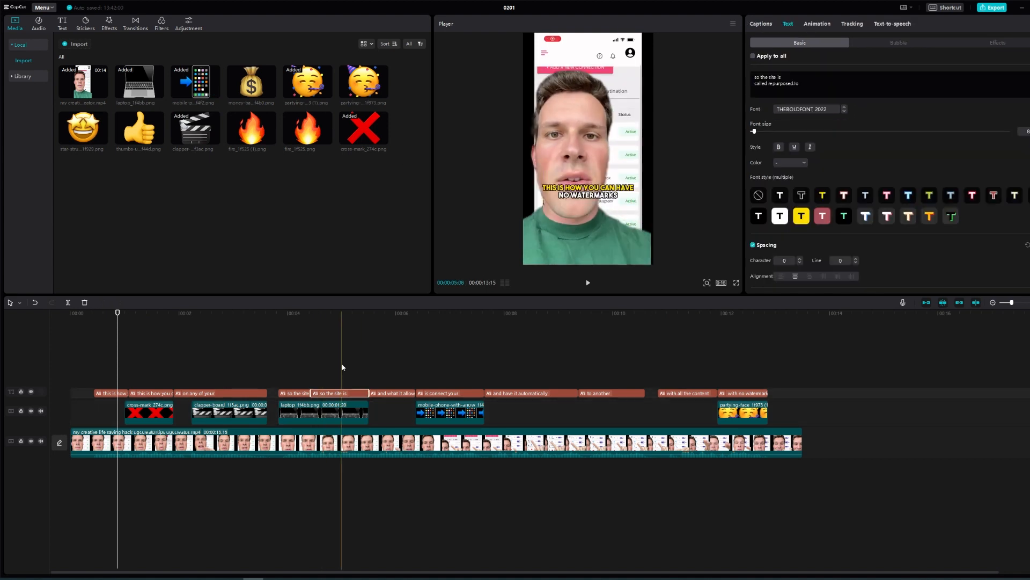
{"action": "left_click", "coordinate": [354, 369]}
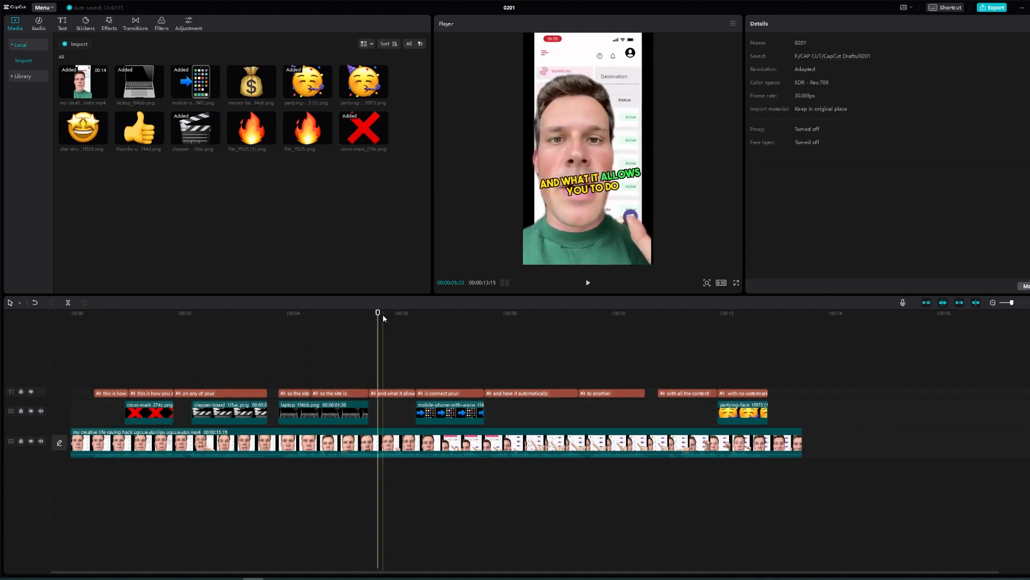
{"action": "left_click", "coordinate": [740, 330]}
{"action": "left_click_drag", "start_coordinate": [740, 330], "coordinate": [328, 339]}
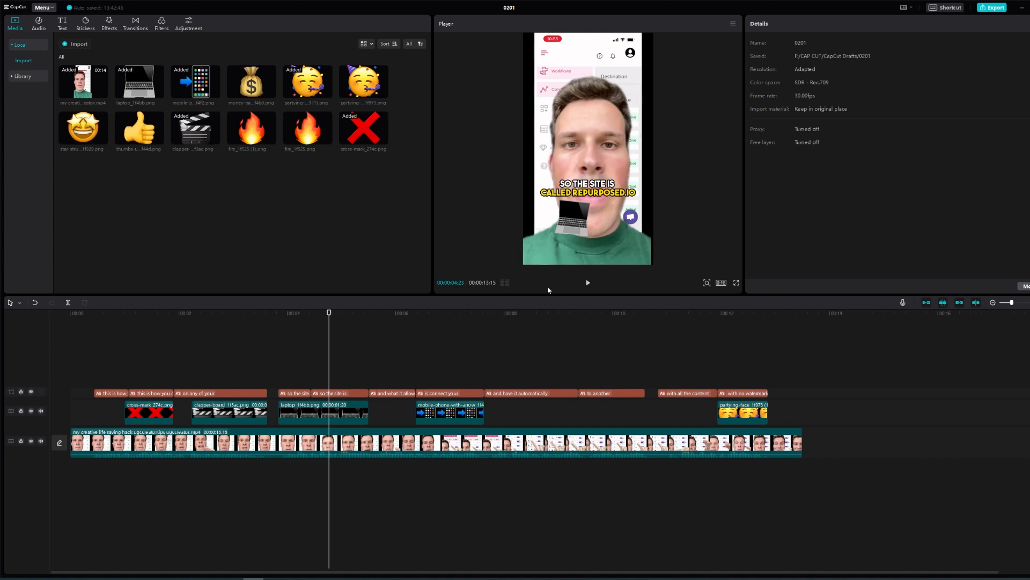
{"action": "left_click", "coordinate": [332, 312]}
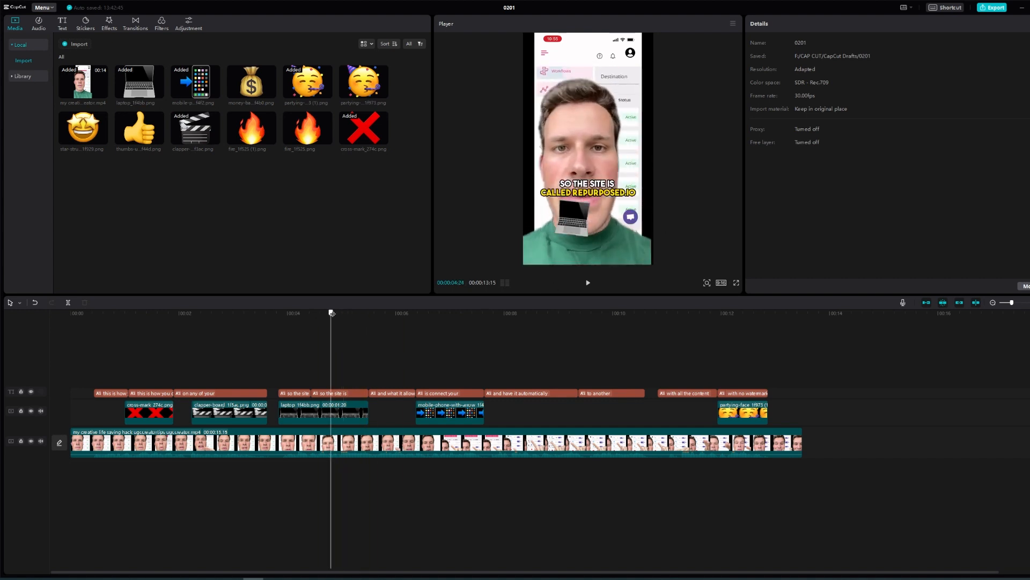
{"action": "left_click_drag", "start_coordinate": [331, 313], "coordinate": [239, 314]}
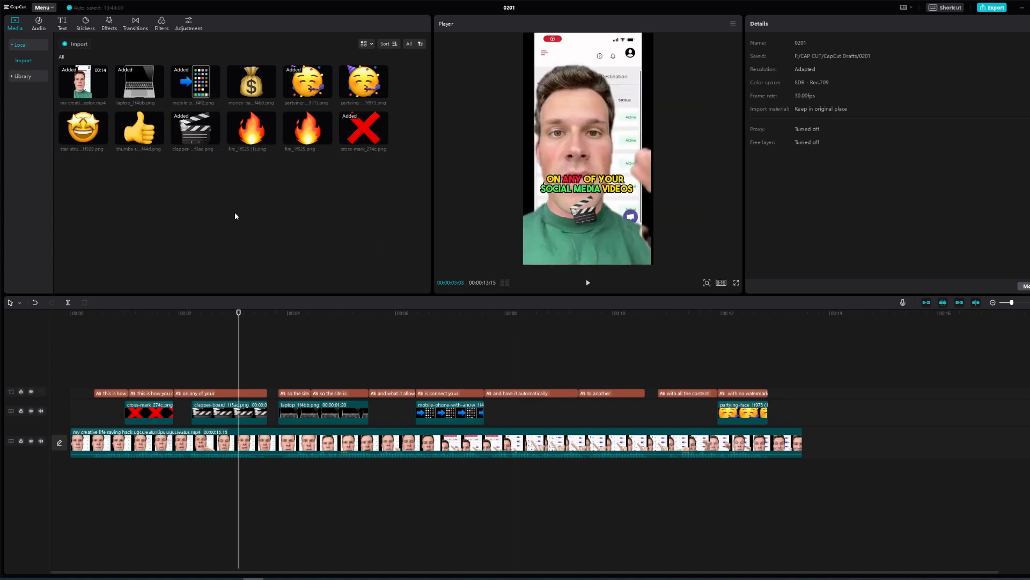
Open the music library, preview the track "atlantis by seafret", and look through the trending songs
{"action": "left_click", "coordinate": [40, 24]}
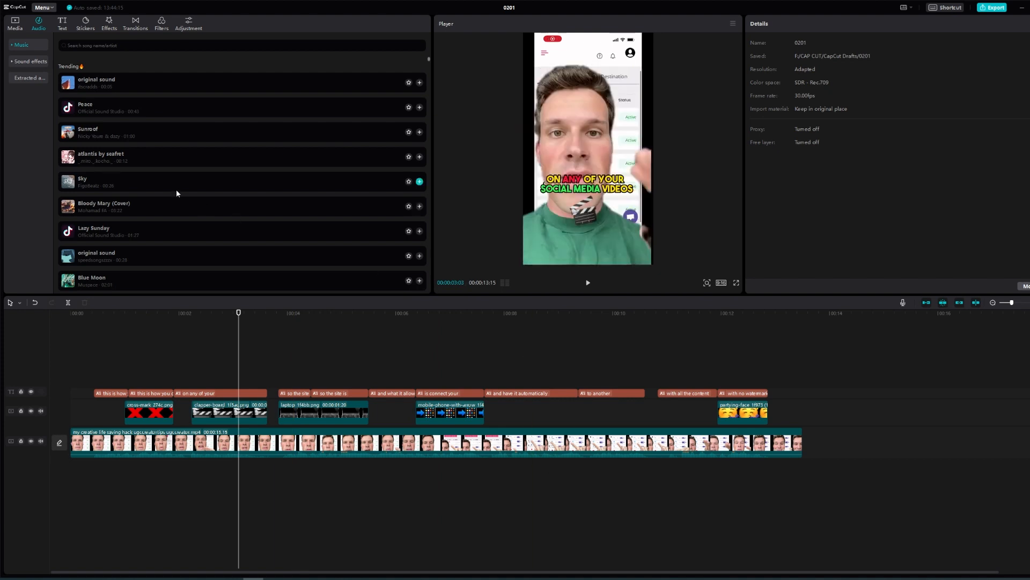
{"action": "left_click", "coordinate": [138, 157]}
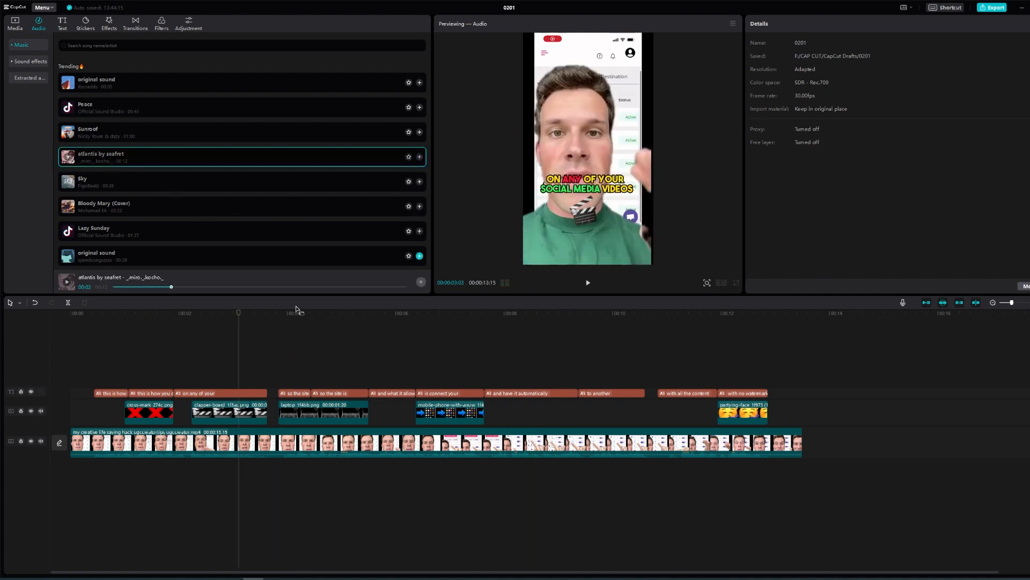
{"action": "scroll", "coordinate": [205, 201], "scroll_direction": "down", "scroll_amount": 1}
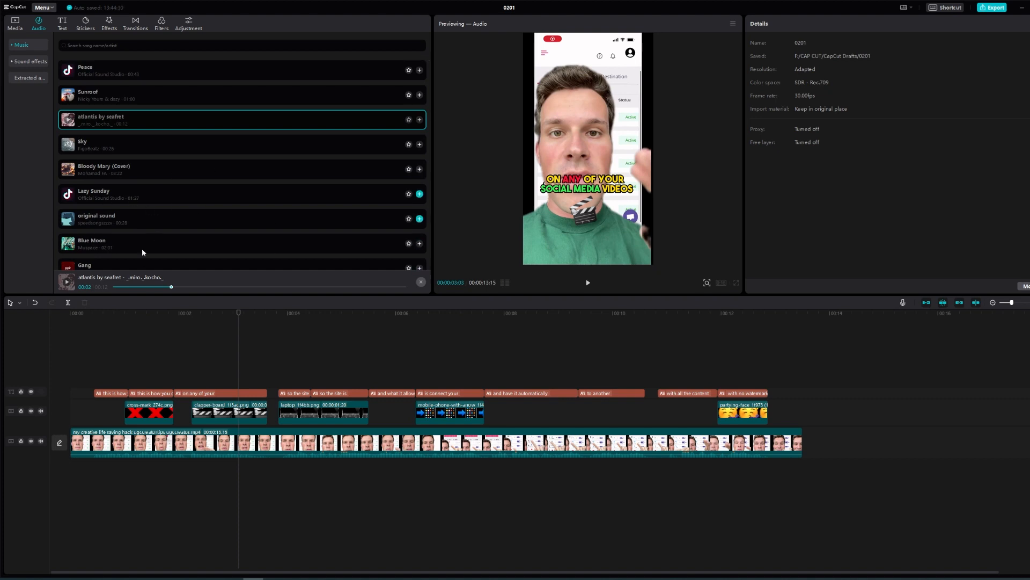
{"action": "scroll", "coordinate": [203, 169], "scroll_direction": "down", "scroll_amount": 2}
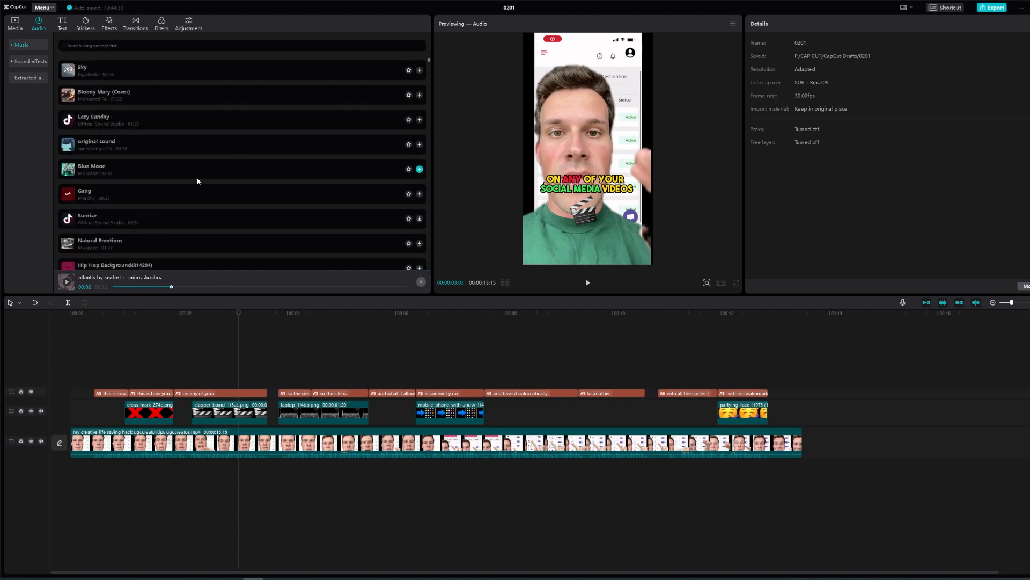
{"action": "scroll", "coordinate": [196, 177], "scroll_direction": "up", "scroll_amount": 3}
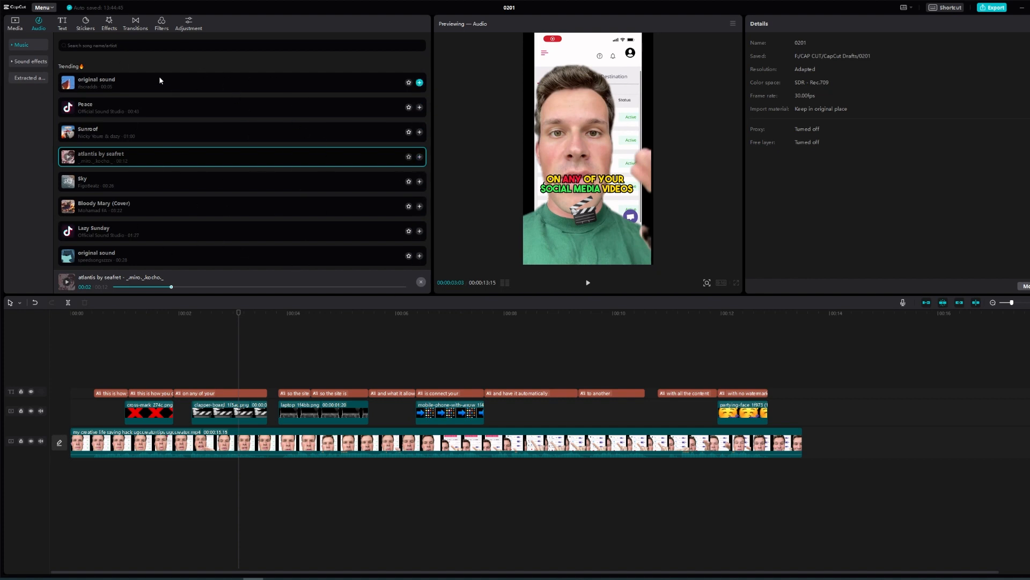
Preview the track "Ancient Kennel" from the latest music, and look further through the trending songs
{"action": "left_click", "coordinate": [103, 83]}
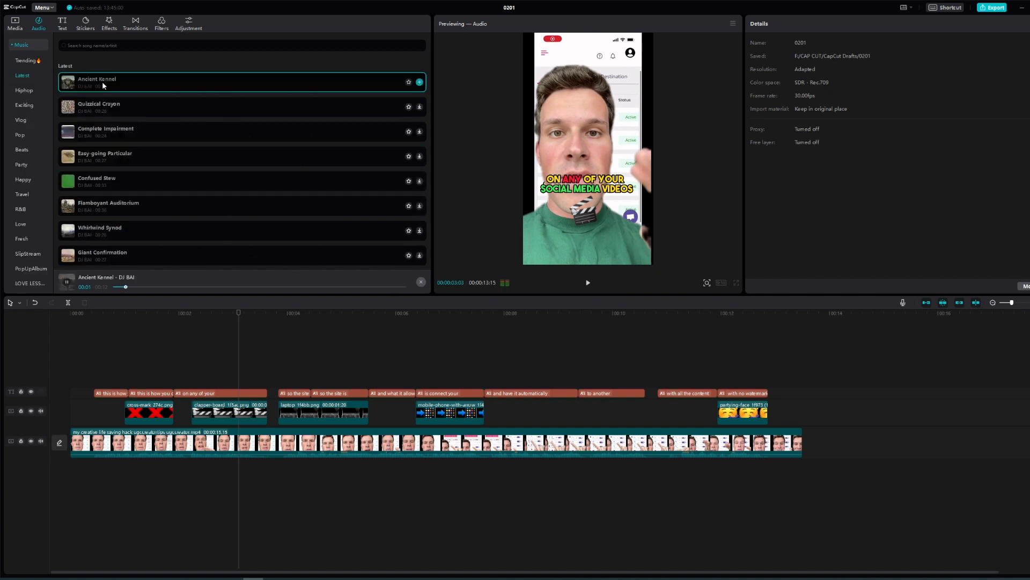
{"action": "left_click", "coordinate": [102, 82]}
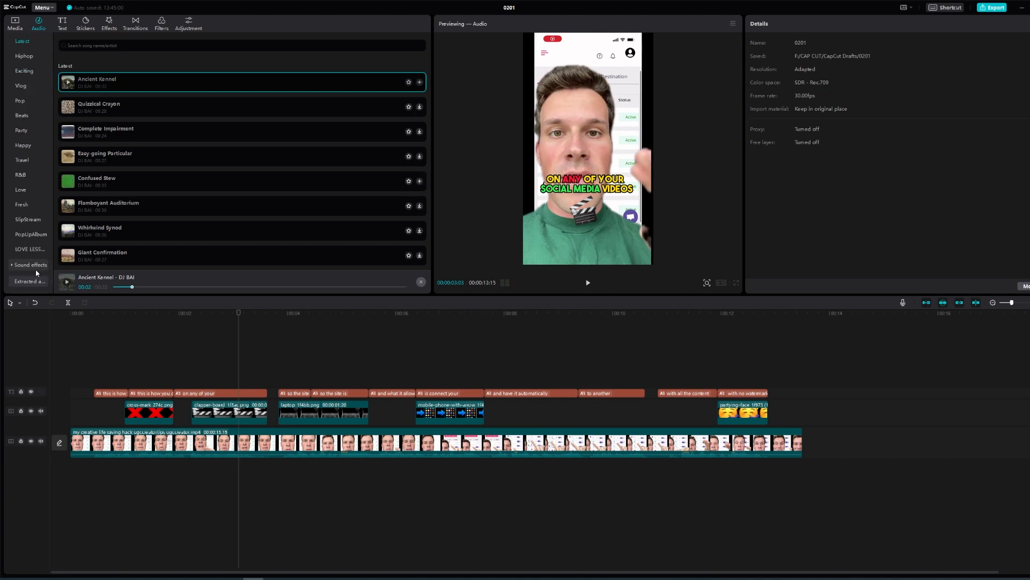
{"action": "left_click", "coordinate": [26, 61]}
{"action": "scroll", "coordinate": [221, 187], "scroll_direction": "down", "scroll_amount": 15}
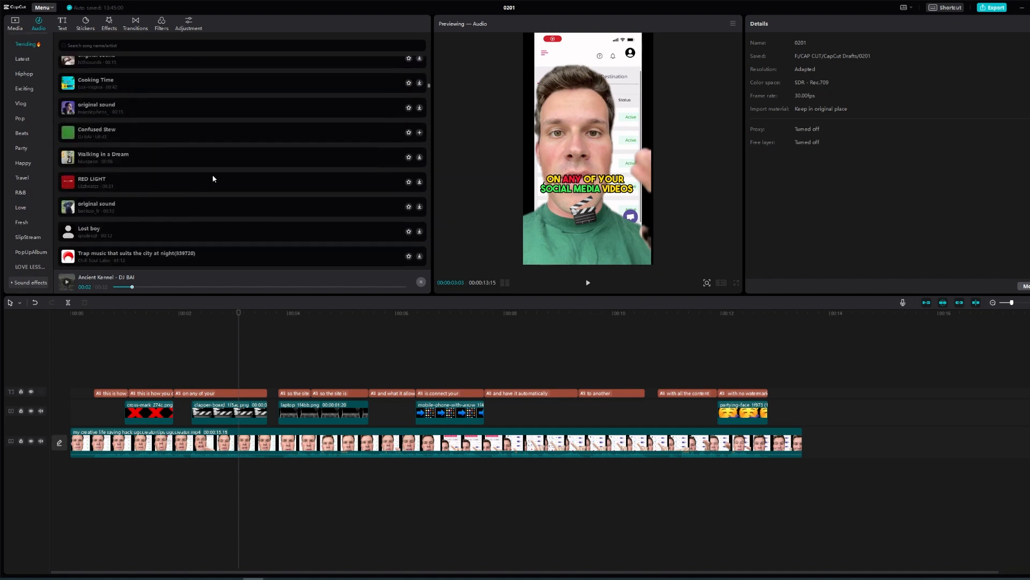
Look further through the trending songs, and play the video from the "so the site is" caption
{"action": "scroll", "coordinate": [161, 142], "scroll_direction": "down", "scroll_amount": 5}
{"action": "scroll", "coordinate": [137, 110], "scroll_direction": "up", "scroll_amount": 3}
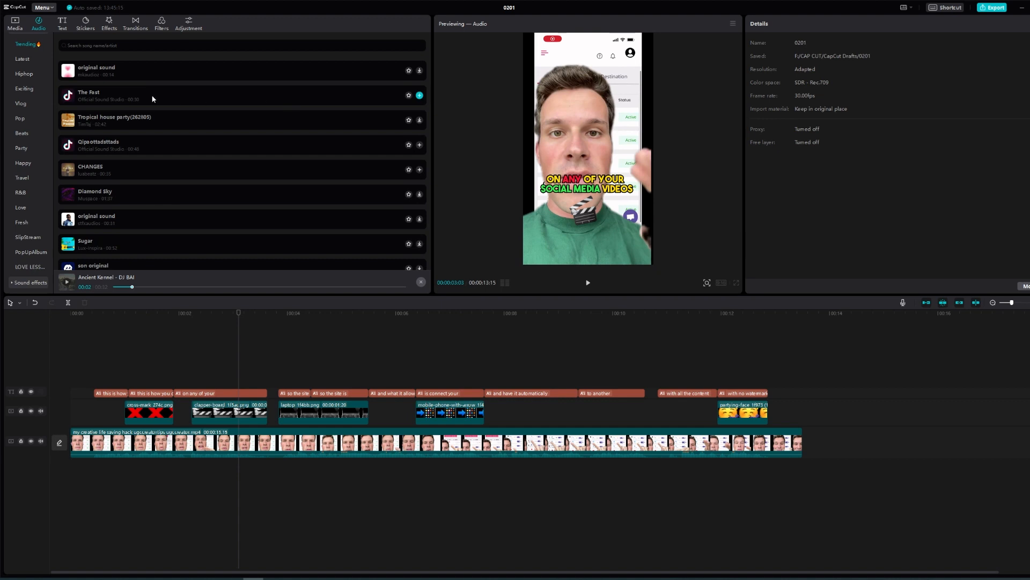
{"action": "scroll", "coordinate": [198, 227], "scroll_direction": "down", "scroll_amount": 5}
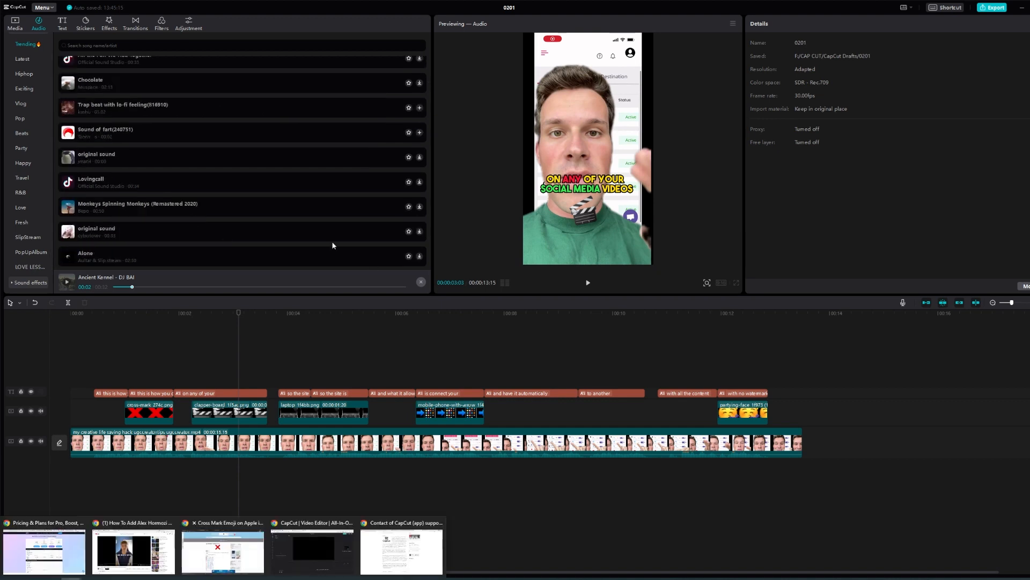
{"action": "left_click", "coordinate": [327, 313]}
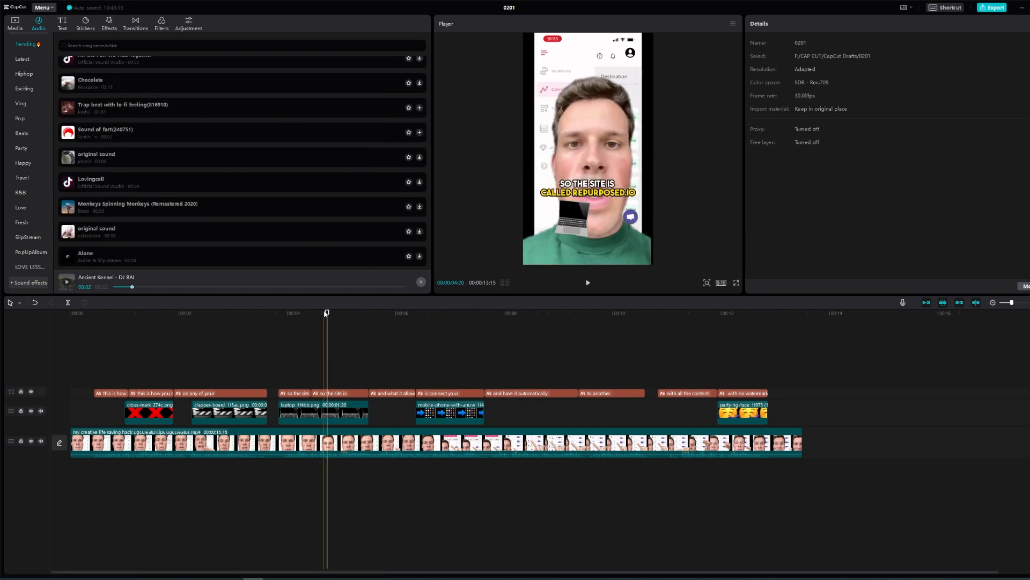
{"action": "key", "text": "space"}
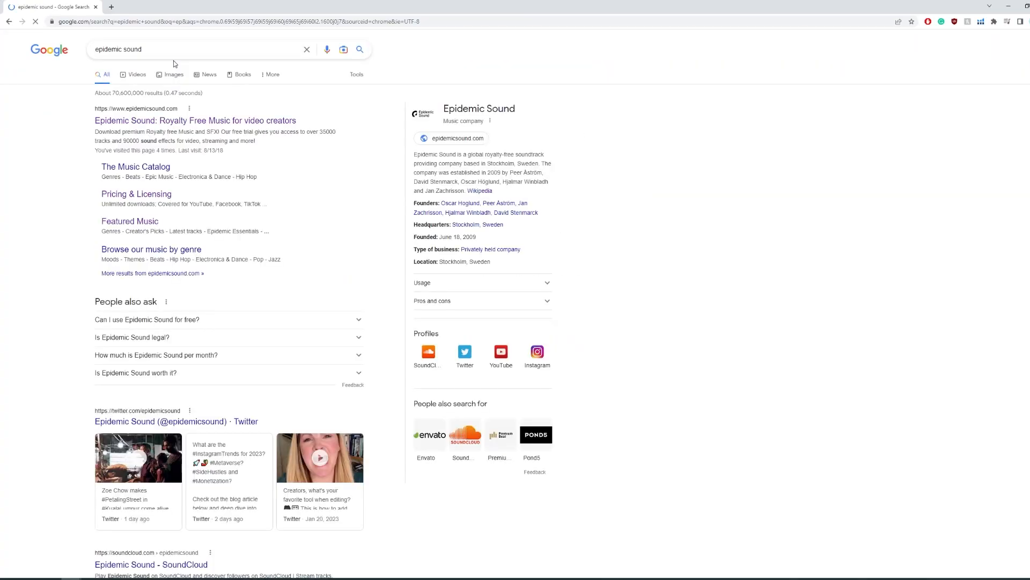
Open the Epidemic Sound website in the browser and preview the tracks "Glitz At The Ritz" and "Oh Them Bells"
{"action": "left_click", "coordinate": [172, 121]}
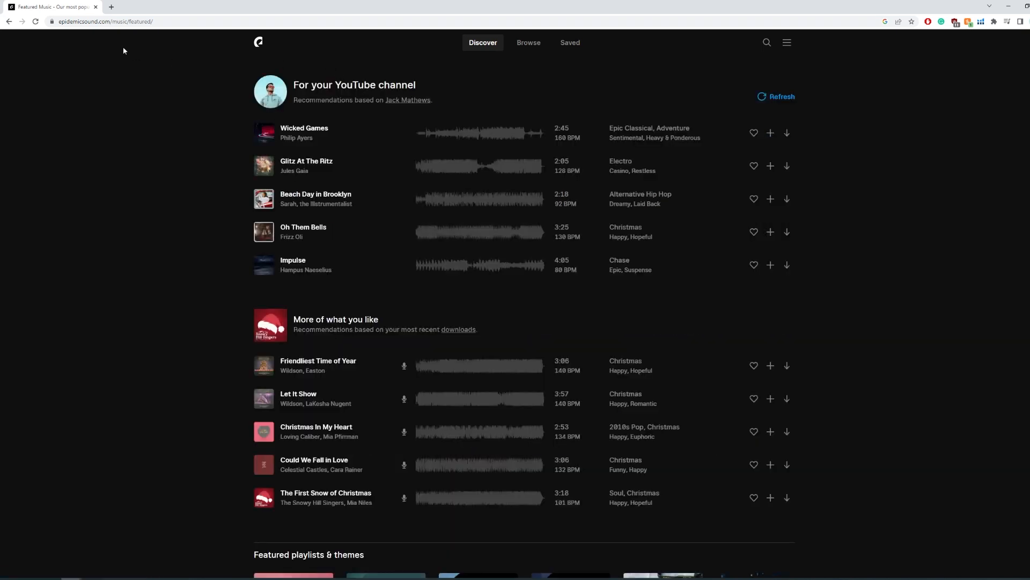
{"action": "left_click", "coordinate": [264, 166]}
{"action": "left_click", "coordinate": [439, 166]}
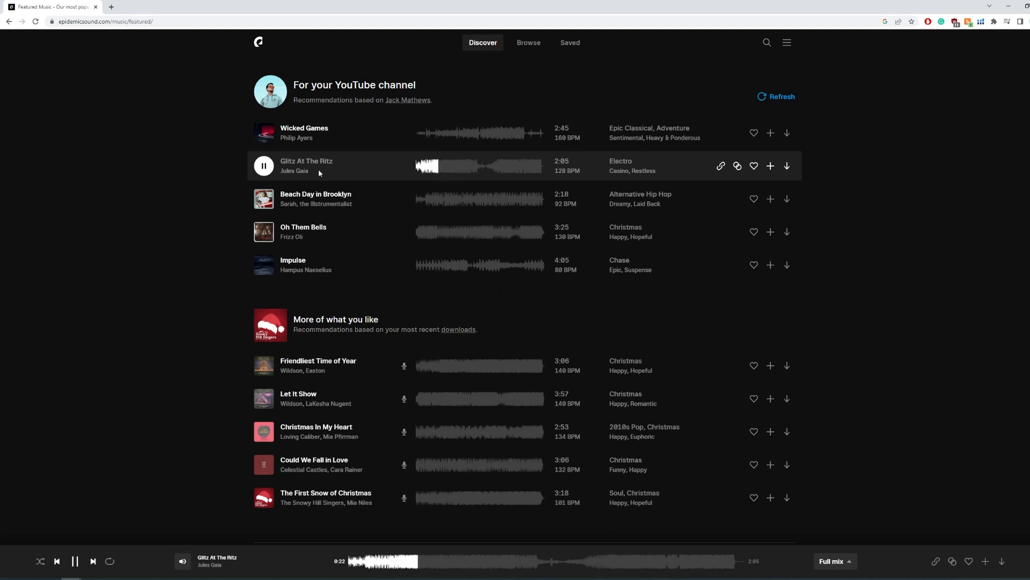
{"action": "left_click", "coordinate": [265, 166]}
{"action": "left_click", "coordinate": [423, 231]}
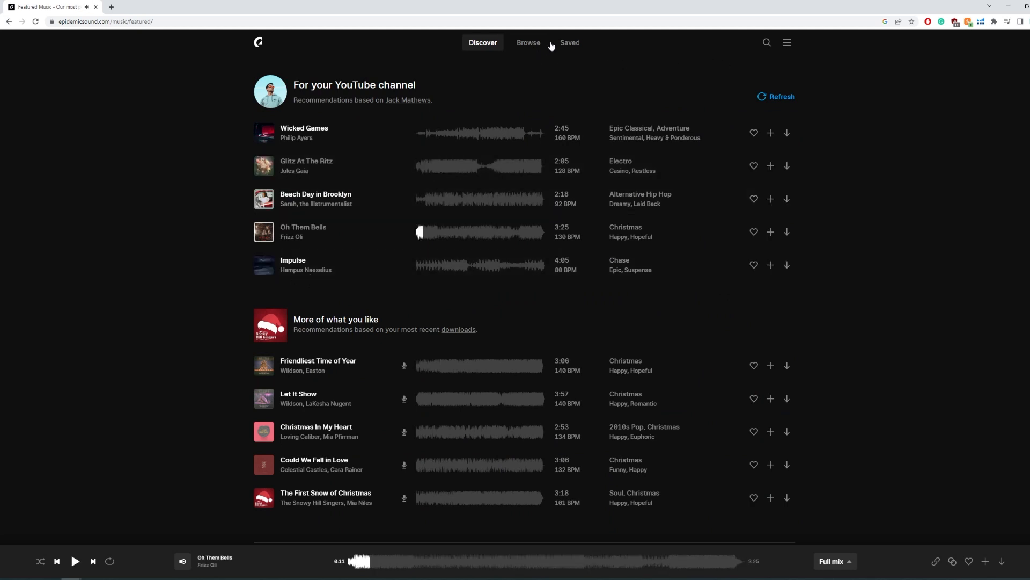
Open the saved "My Favorites" playlist and preview the tracks "Time to Go" and "Cleopatra"
{"action": "left_click", "coordinate": [569, 43]}
{"action": "left_click", "coordinate": [336, 224]}
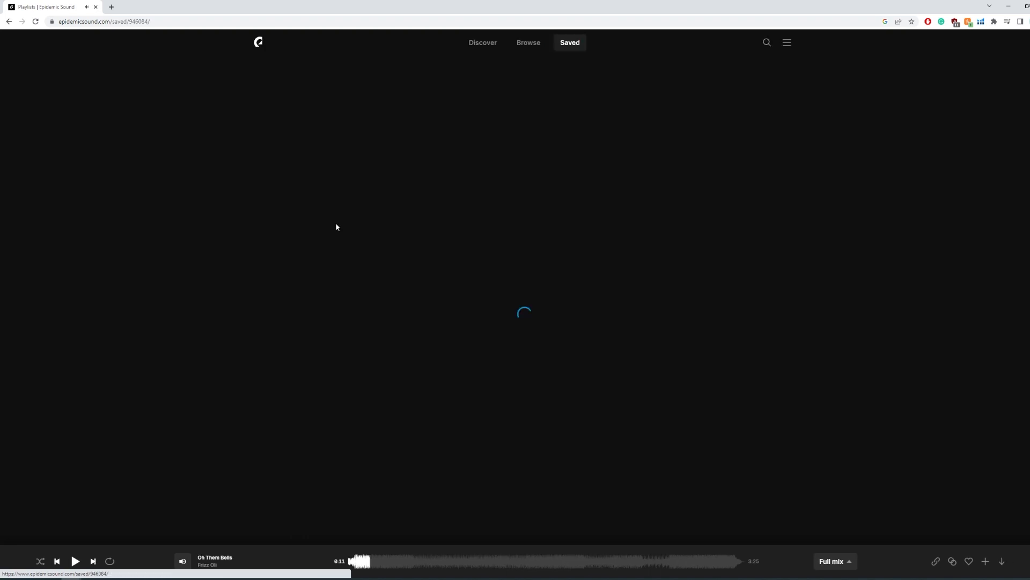
{"action": "left_click", "coordinate": [265, 238]}
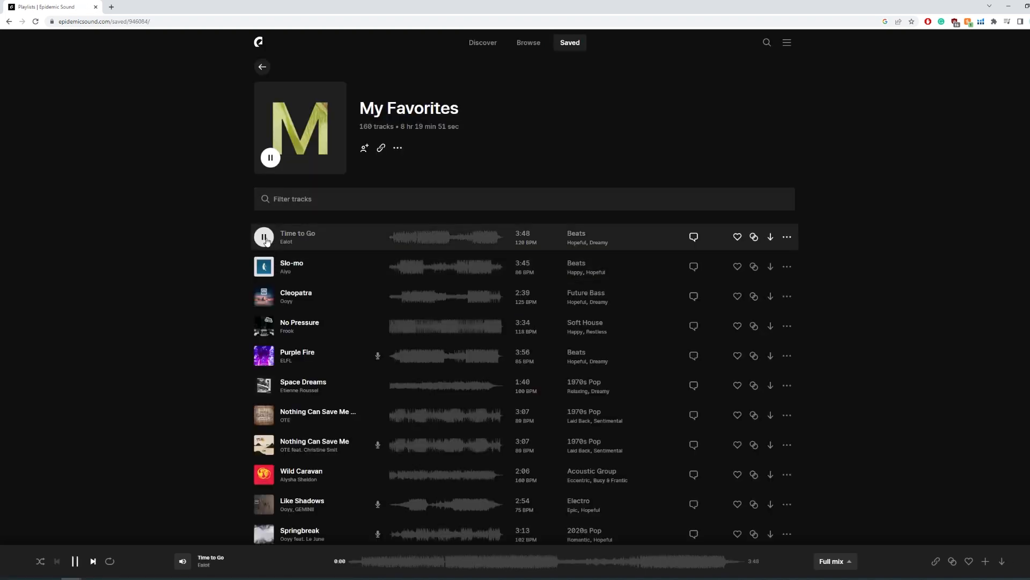
{"action": "left_click", "coordinate": [404, 241]}
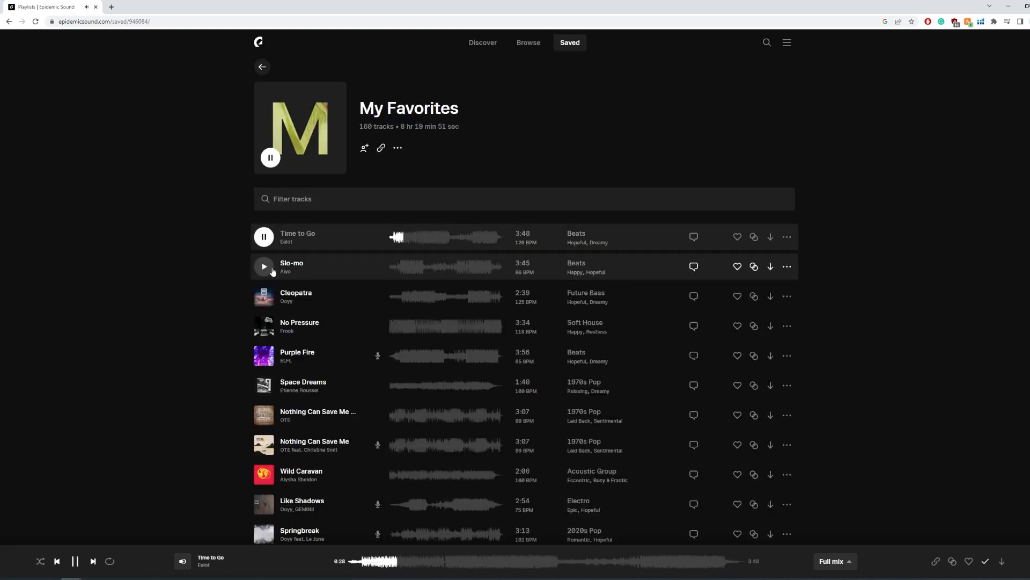
{"action": "left_click", "coordinate": [411, 297]}
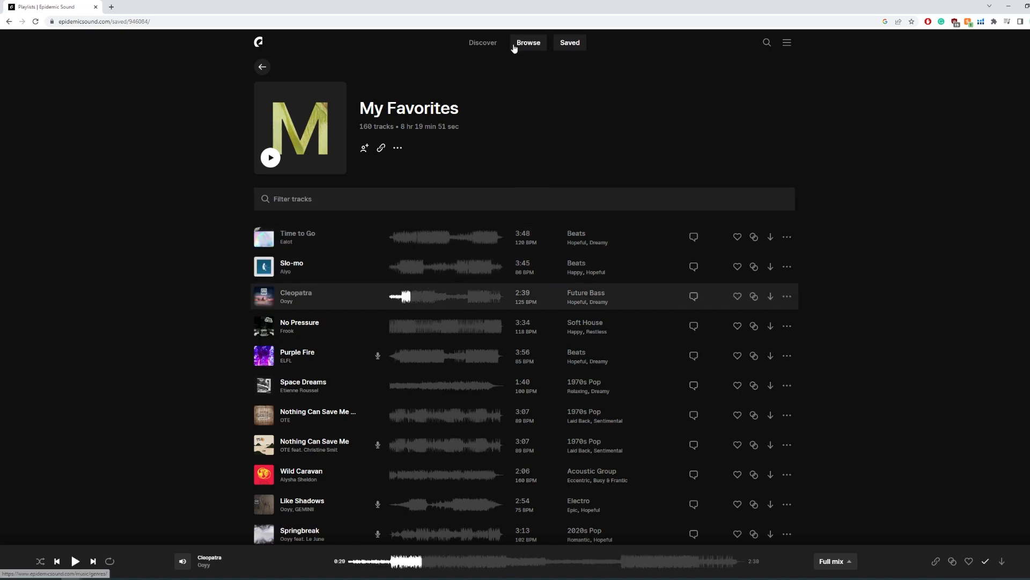
Look through Epidemic Sound's featured music, genres and sound effects categories
{"action": "left_click", "coordinate": [483, 42]}
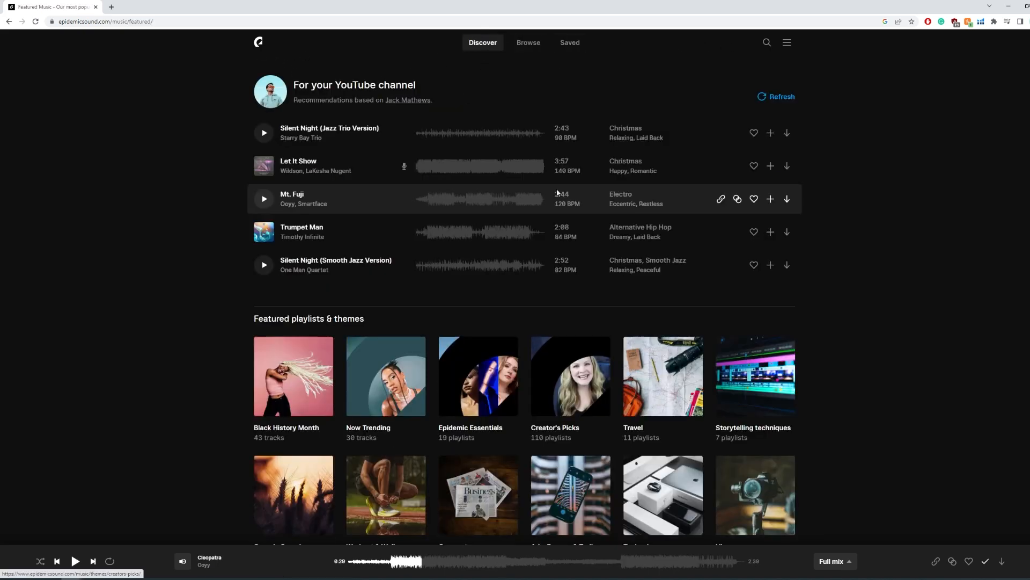
{"action": "left_click", "coordinate": [528, 43]}
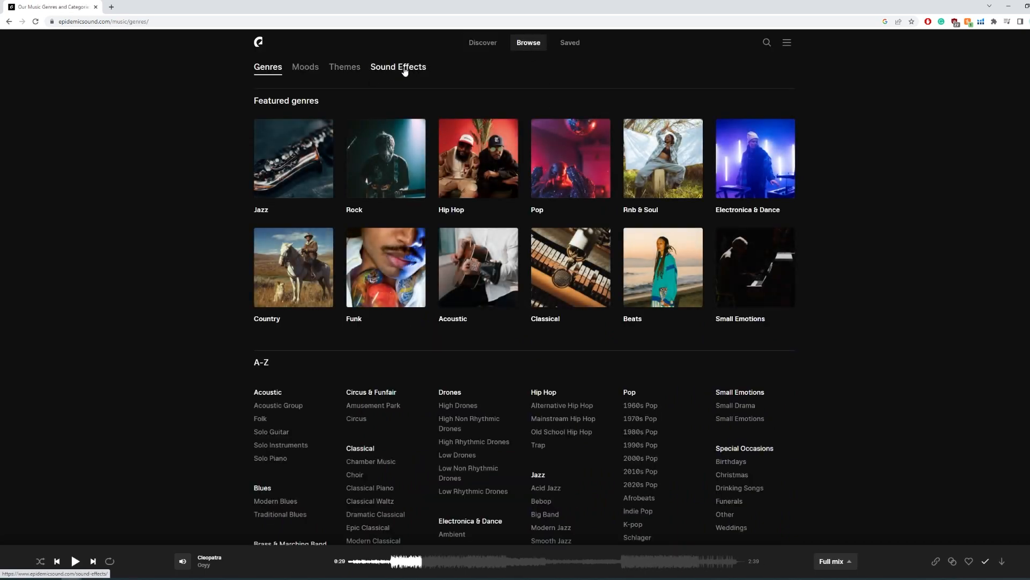
{"action": "left_click", "coordinate": [409, 67]}
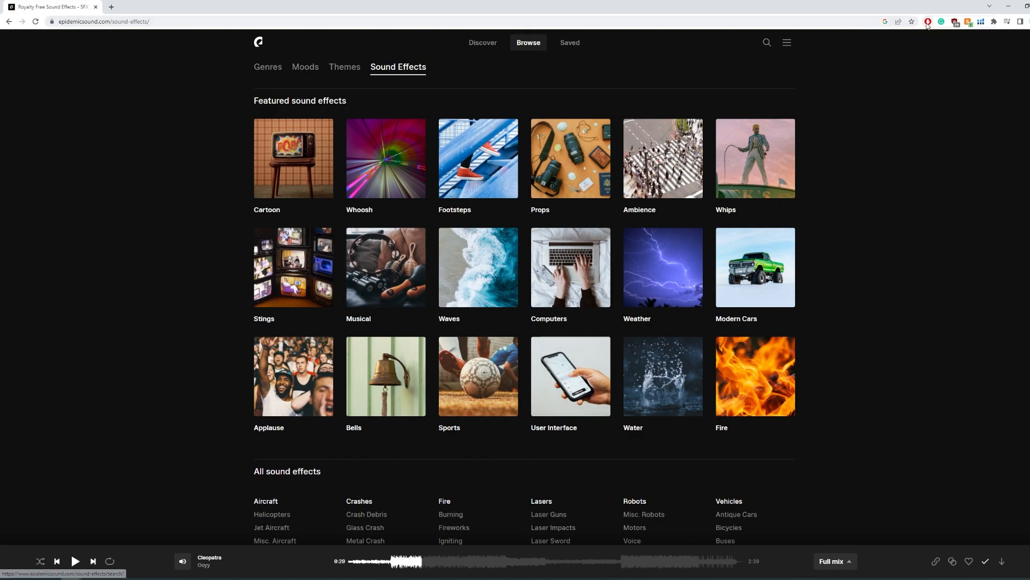
{"action": "left_click", "coordinate": [1009, 7]}
Examine the free trial note and the royalty-free music description on Epidemic Sound's landing page
{"action": "left_click_drag", "start_coordinate": [472, 196], "coordinate": [581, 200]}
{"action": "left_click", "coordinate": [619, 197]}
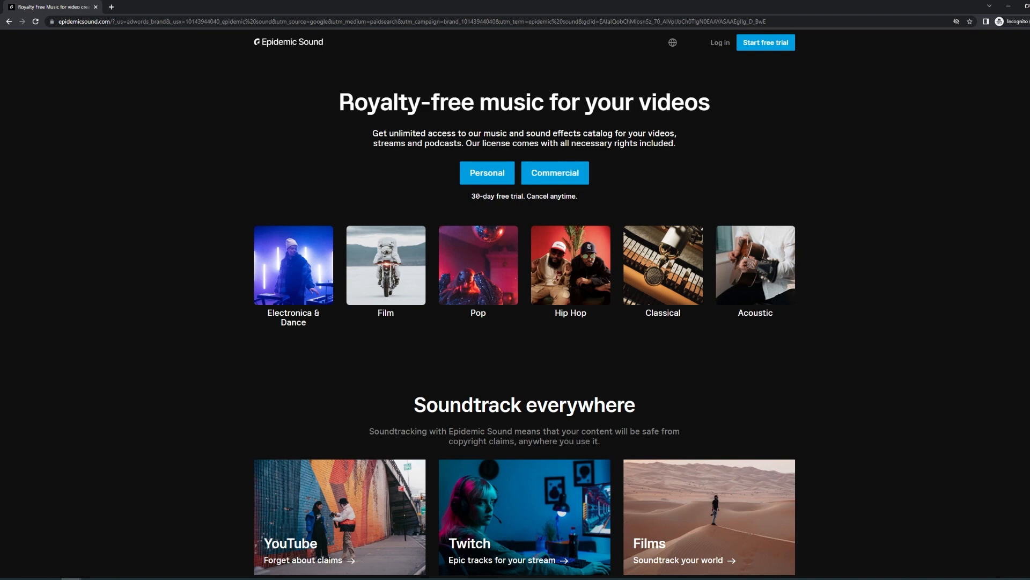
{"action": "left_click_drag", "start_coordinate": [471, 196], "coordinate": [566, 196]}
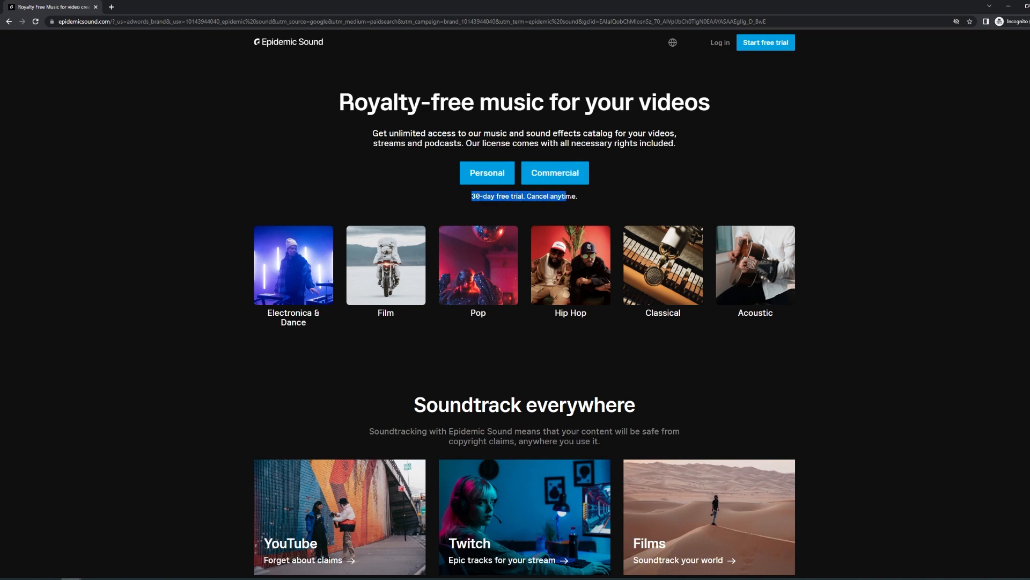
{"action": "left_click", "coordinate": [617, 192]}
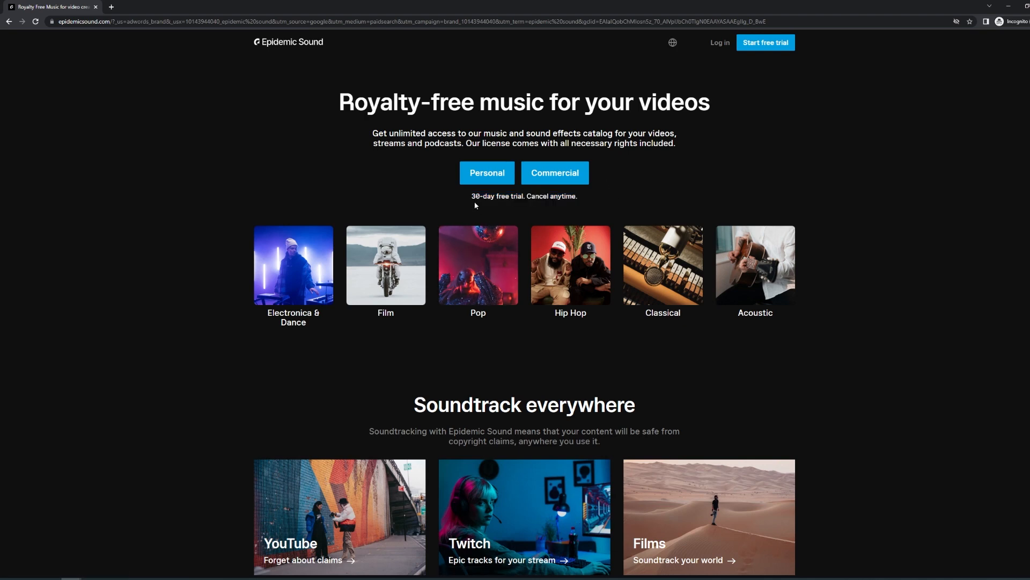
{"action": "left_click_drag", "start_coordinate": [472, 197], "coordinate": [576, 201]}
{"action": "left_click_drag", "start_coordinate": [368, 102], "coordinate": [724, 160]}
{"action": "left_click", "coordinate": [723, 161]}
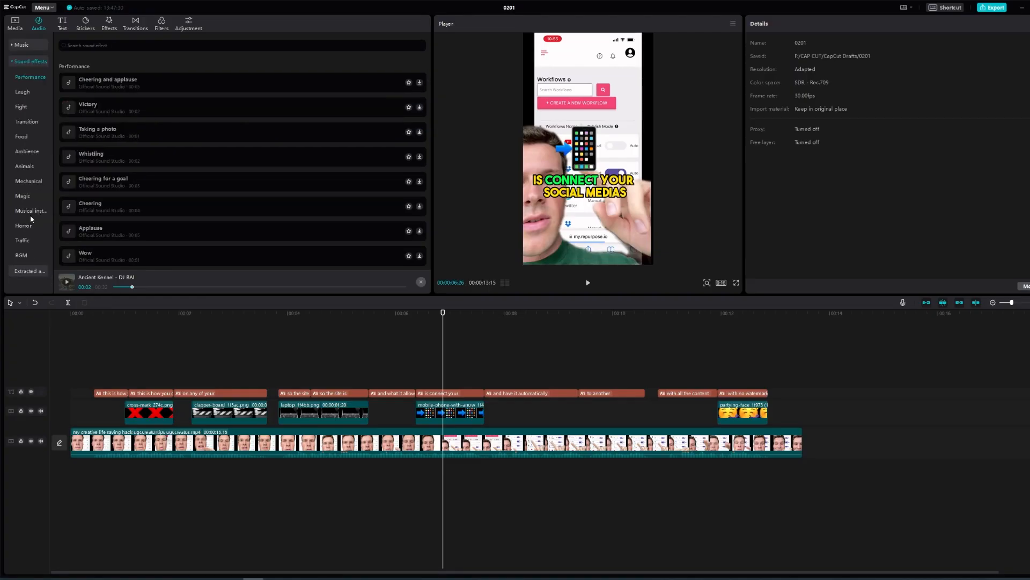
In CapCut, preview the food sound effect "Eating potato chips" and the magic sound effect "Computer magic"
{"action": "left_click", "coordinate": [22, 136]}
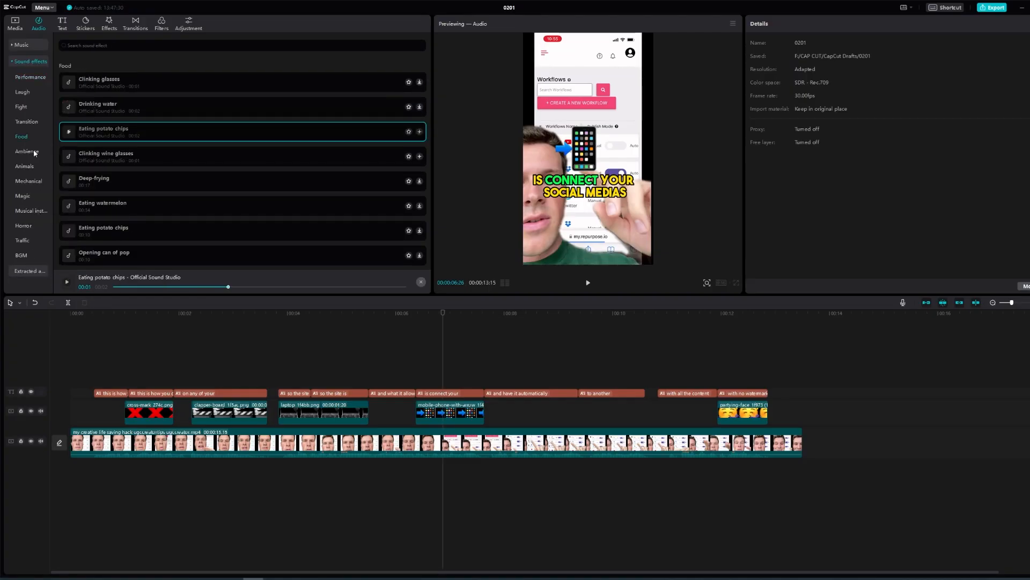
{"action": "left_click", "coordinate": [124, 132]}
{"action": "left_click", "coordinate": [36, 195]}
{"action": "left_click", "coordinate": [136, 157]}
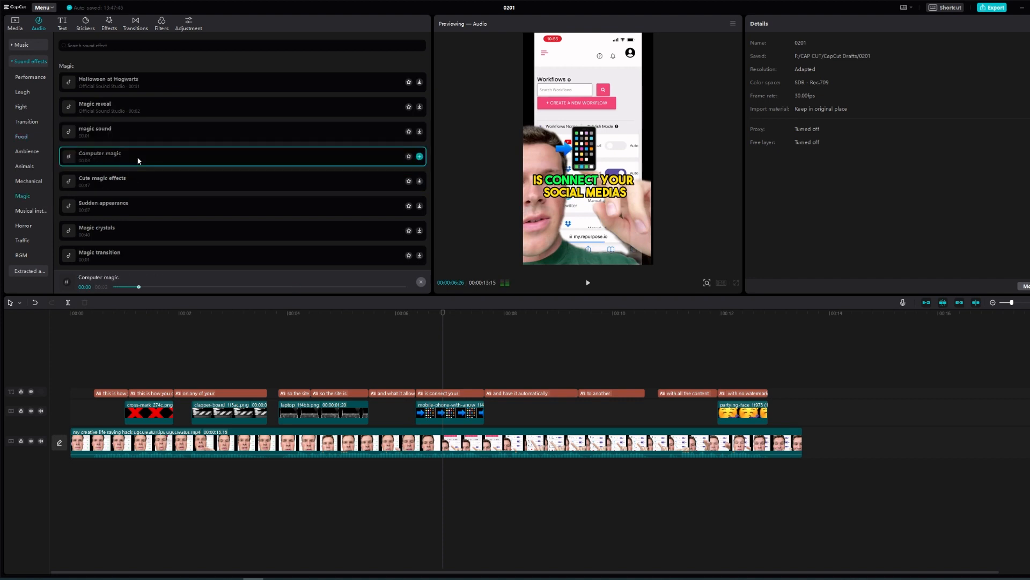
Look through the horror, traffic and BGM sound effects
{"action": "left_click", "coordinate": [23, 225]}
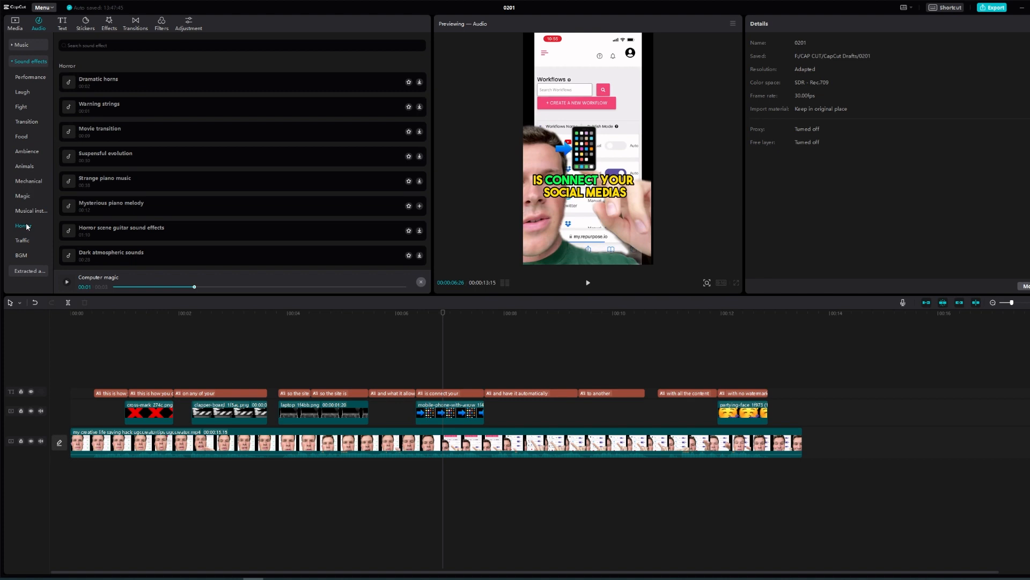
{"action": "left_click", "coordinate": [22, 240]}
{"action": "scroll", "coordinate": [167, 226], "scroll_direction": "down", "scroll_amount": 5}
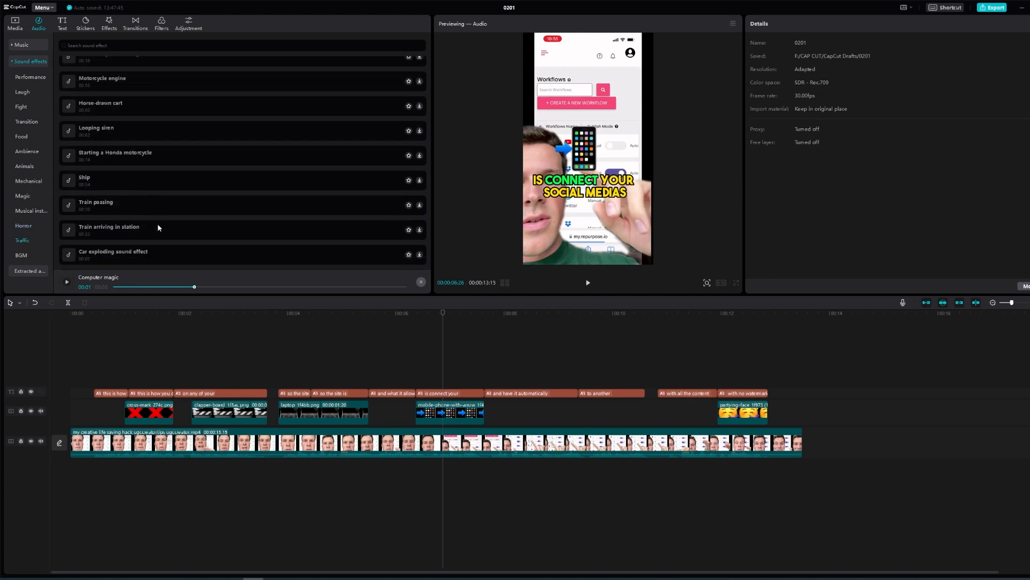
{"action": "scroll", "coordinate": [156, 224], "scroll_direction": "down", "scroll_amount": 10}
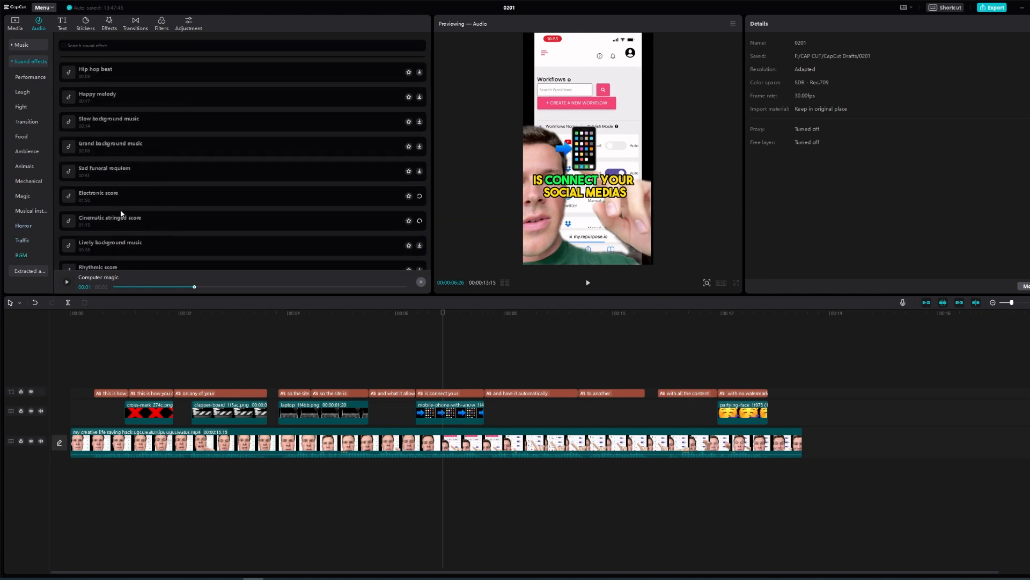
{"action": "scroll", "coordinate": [121, 214], "scroll_direction": "up", "scroll_amount": 8}
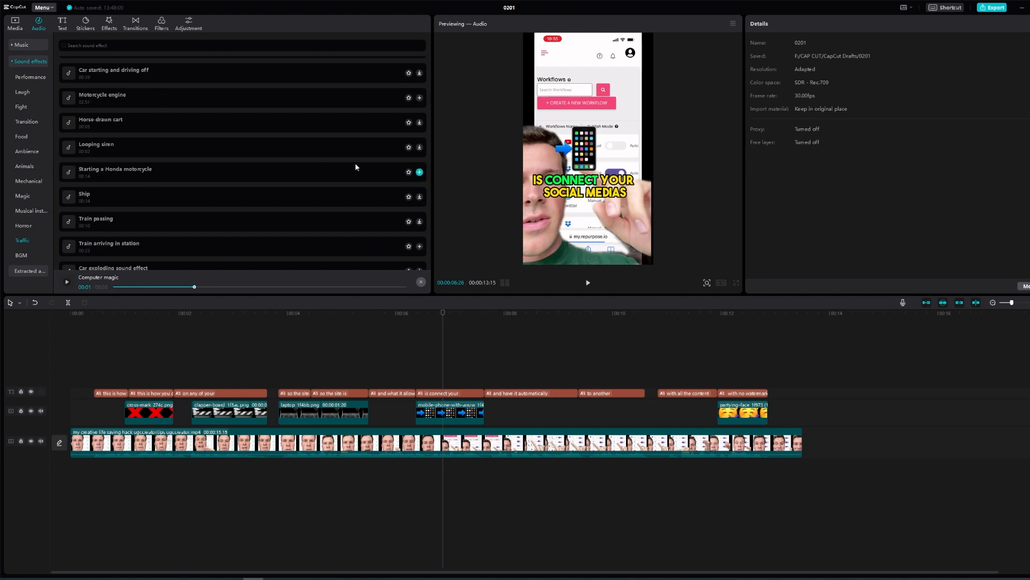
Return to the imported media and scrub through the timeline to the "is connect your" caption
{"action": "left_click", "coordinate": [25, 44]}
{"action": "left_click", "coordinate": [15, 24]}
{"action": "left_click_drag", "start_coordinate": [236, 360], "coordinate": [466, 370]}
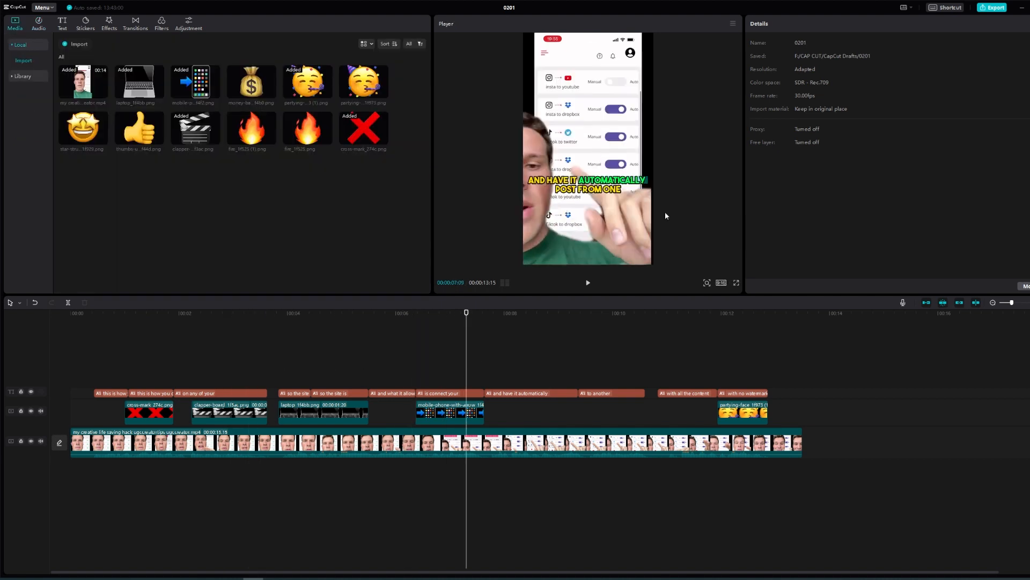
Export the video "0201" at 1080P resolution as an H.264 mp4 at 30fps
{"action": "left_click", "coordinate": [991, 10]}
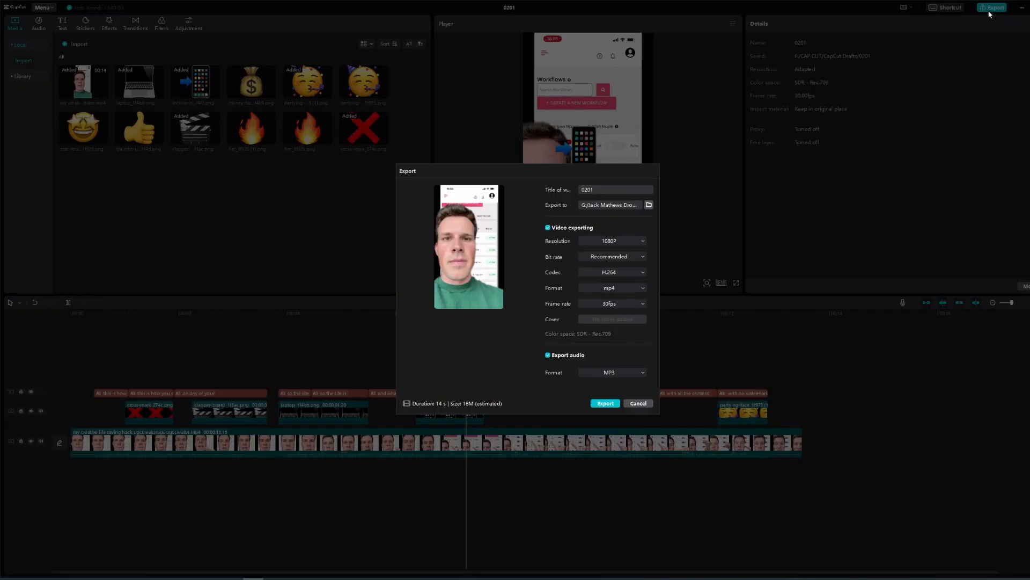
{"action": "left_click", "coordinate": [633, 243]}
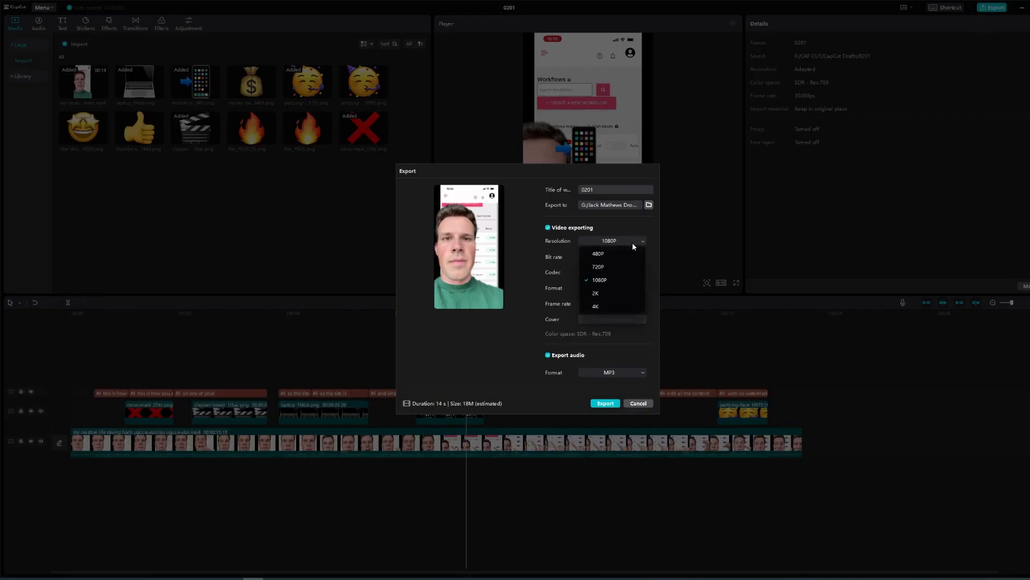
{"action": "left_click", "coordinate": [625, 279]}
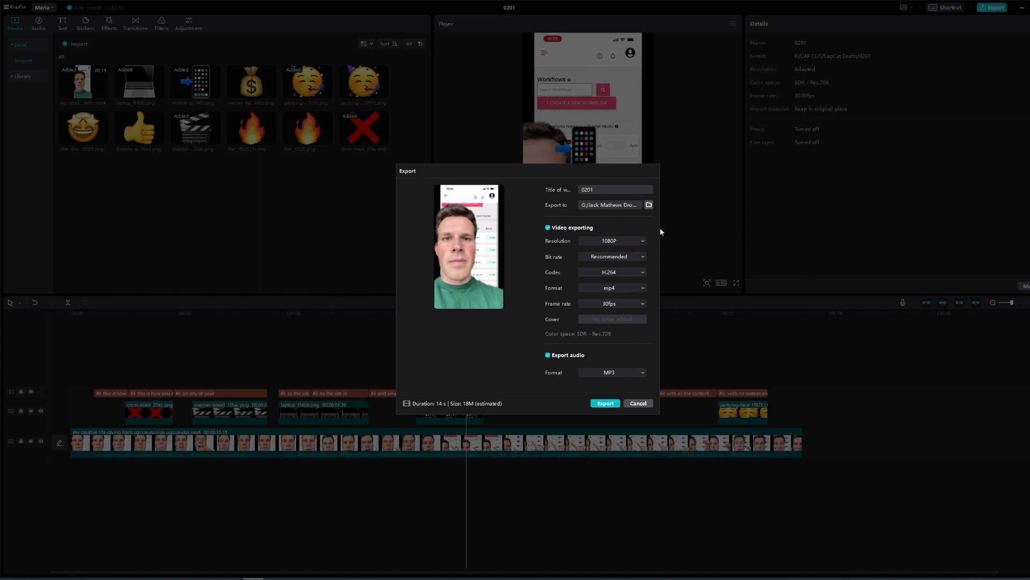
{"action": "left_click", "coordinate": [605, 403]}
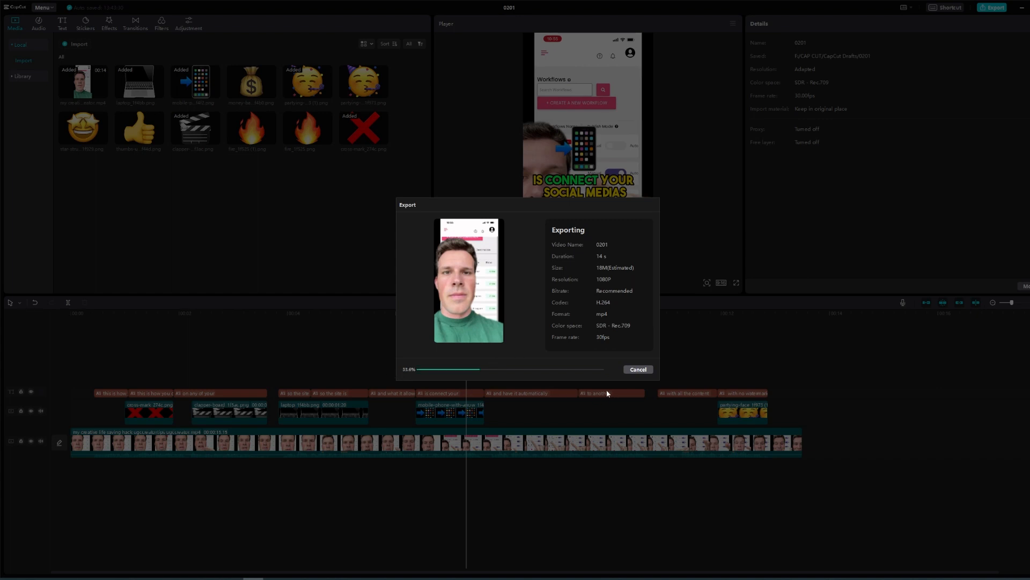